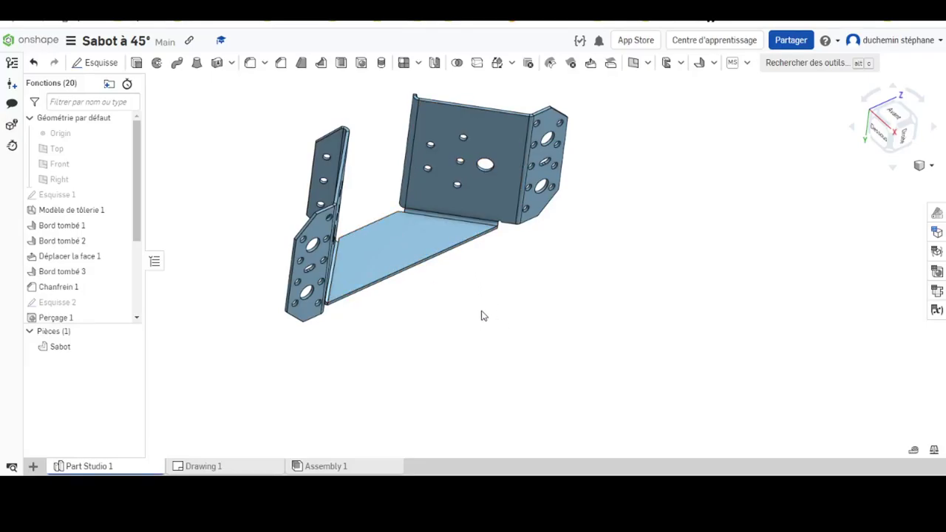
- Rename the flat-pattern drawing tab from Drawing 1 to 'Développé du sabot'
mouse_move(482, 316)
middle_mouse_down()
mouse_move(498, 348)
mouse_move(513, 331)
middle_mouse_up()
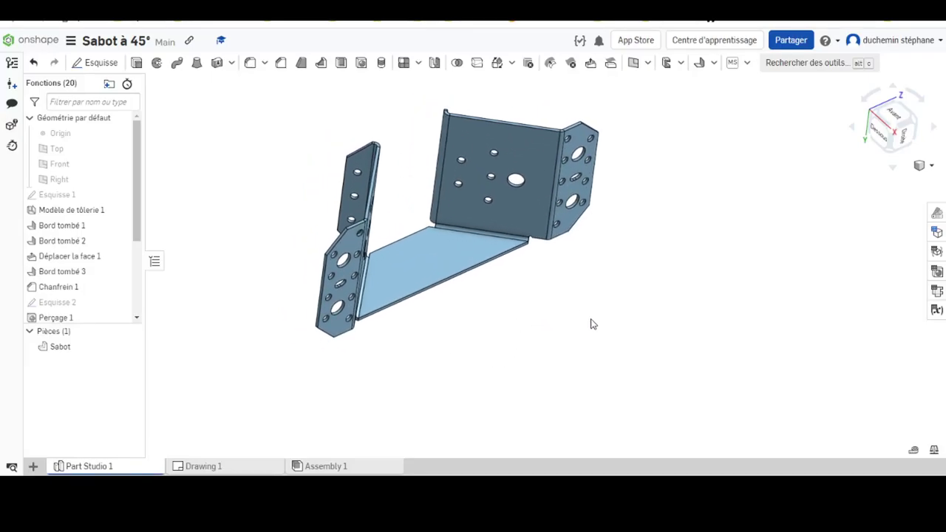
mouse_move(591, 324)
right_mouse_down()
mouse_move(566, 347)
mouse_move(569, 318)
right_mouse_up()
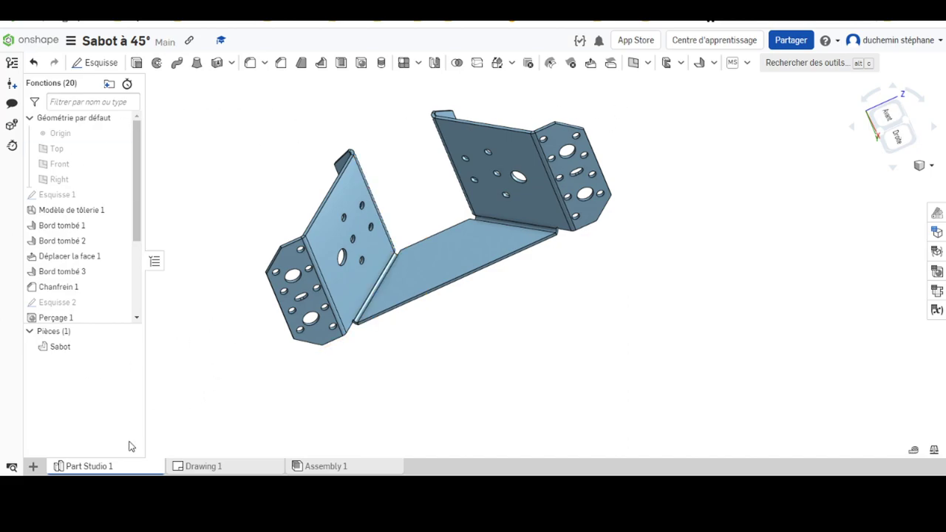
left_click(195, 468)
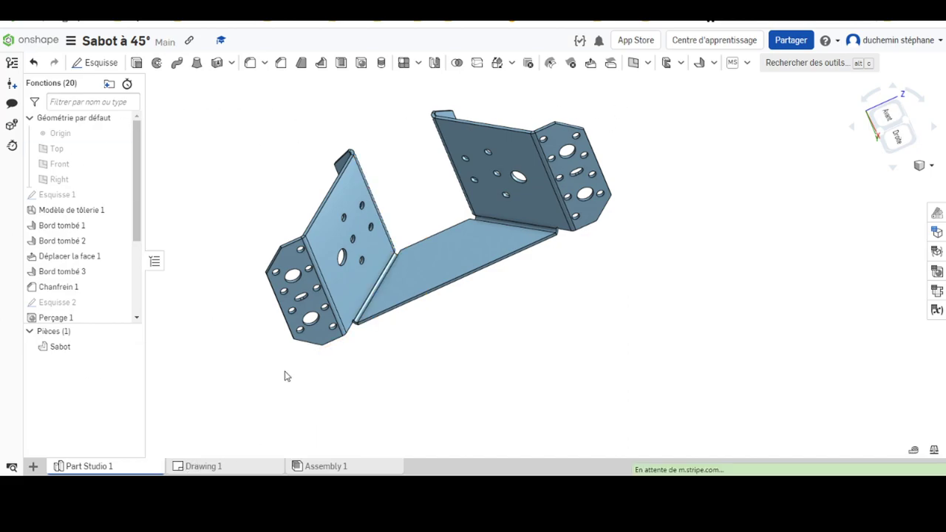
right_click(207, 469)
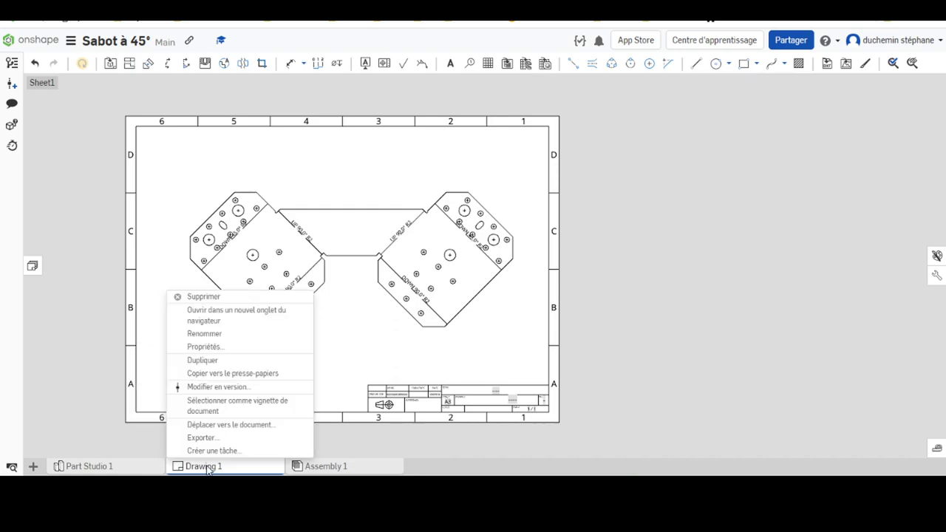
left_click(210, 334)
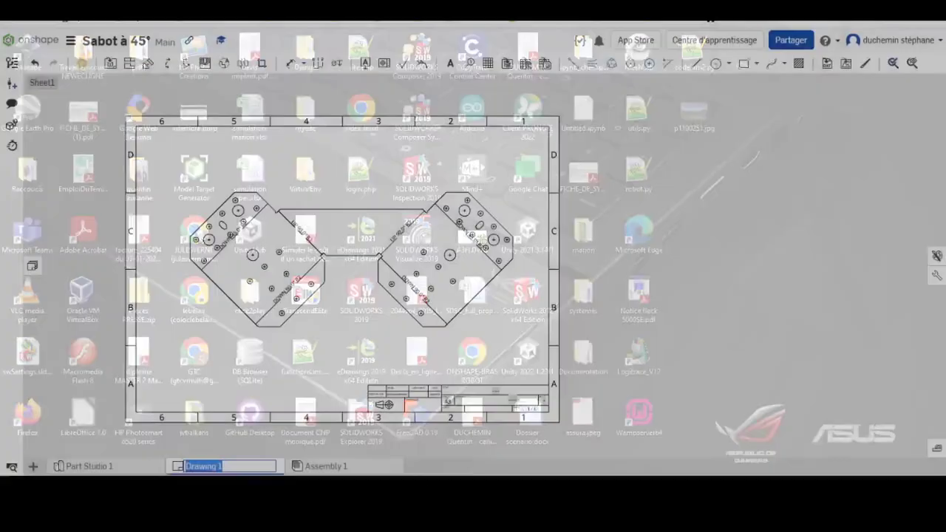
type("Développé du sabot")
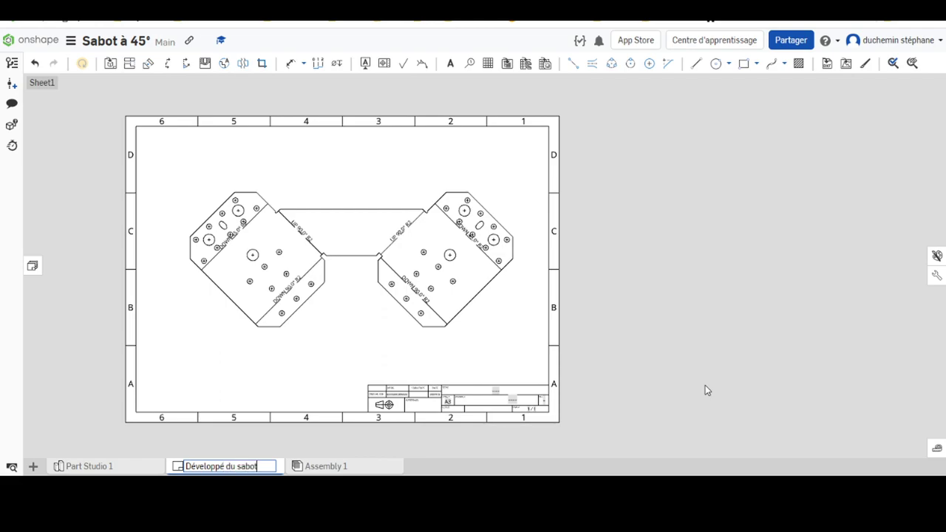
key("Return")
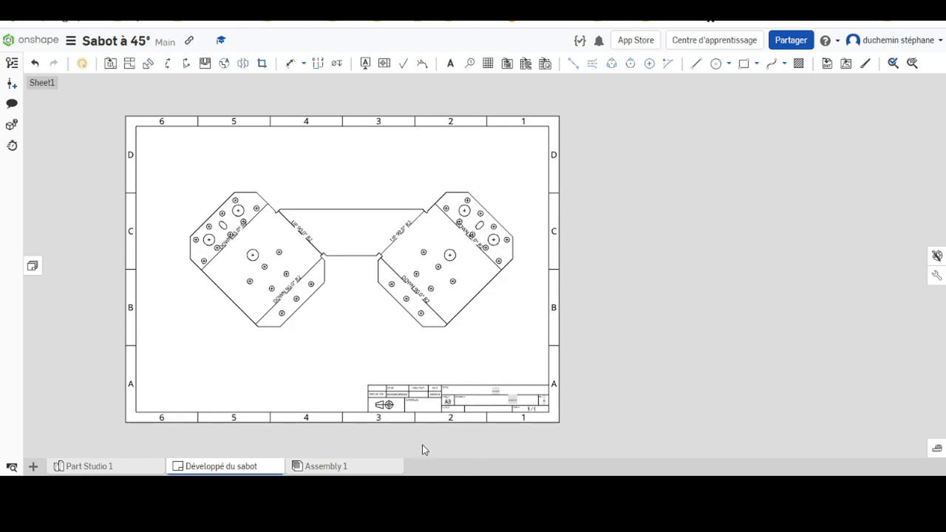
- Create a new drawing from the A3H-PERSO template with no views
left_click(32, 467)
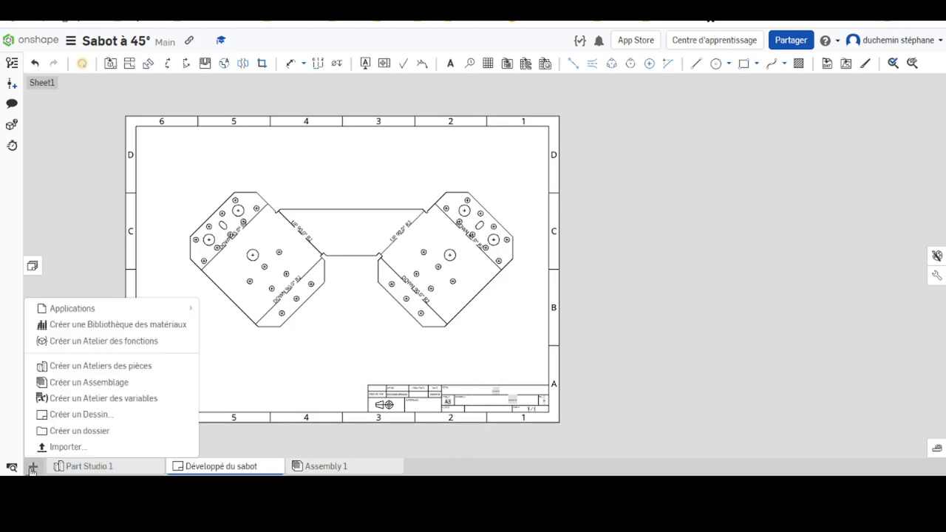
left_click(81, 415)
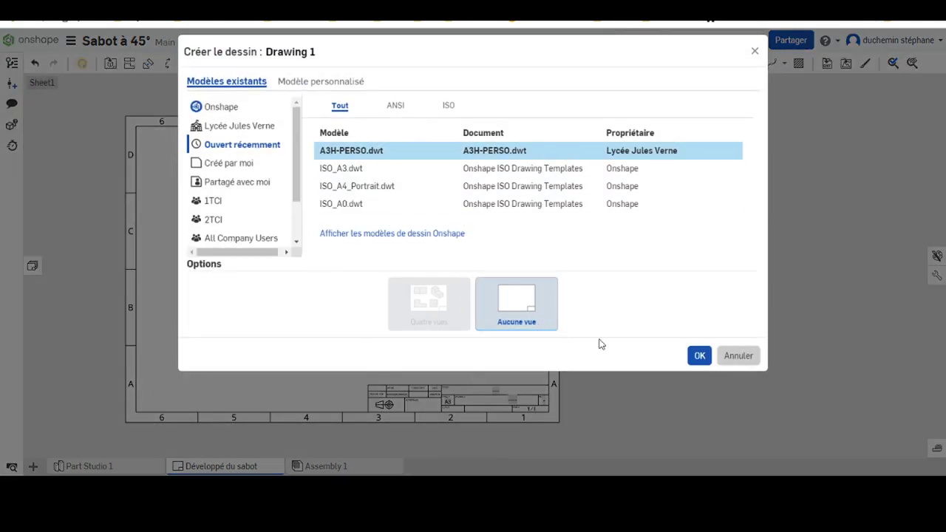
left_click(689, 356)
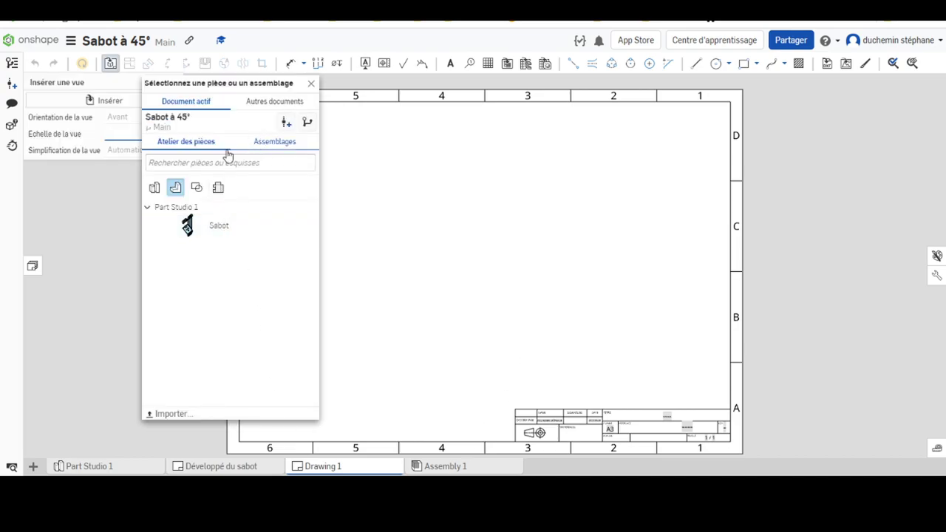
- Place the Sabot front view with a projected view above it and a second projection from it
left_click(231, 229)
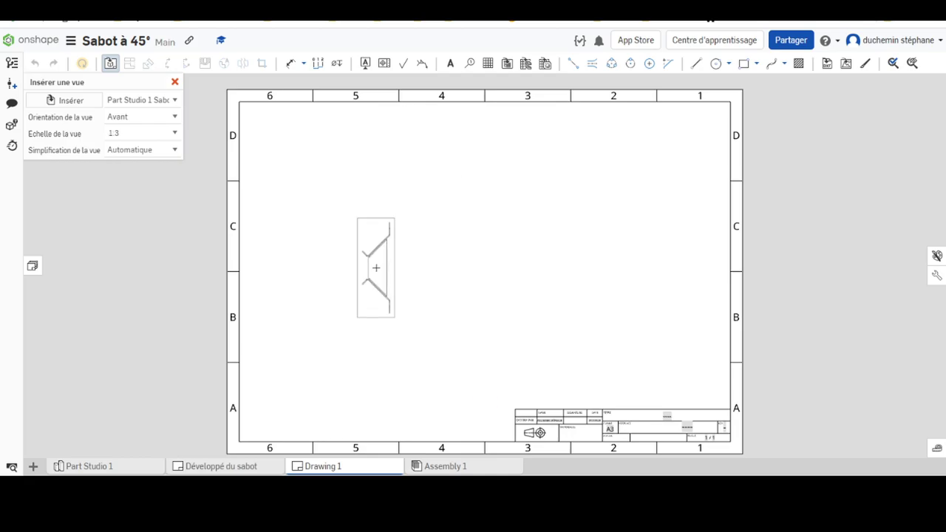
left_click(383, 302)
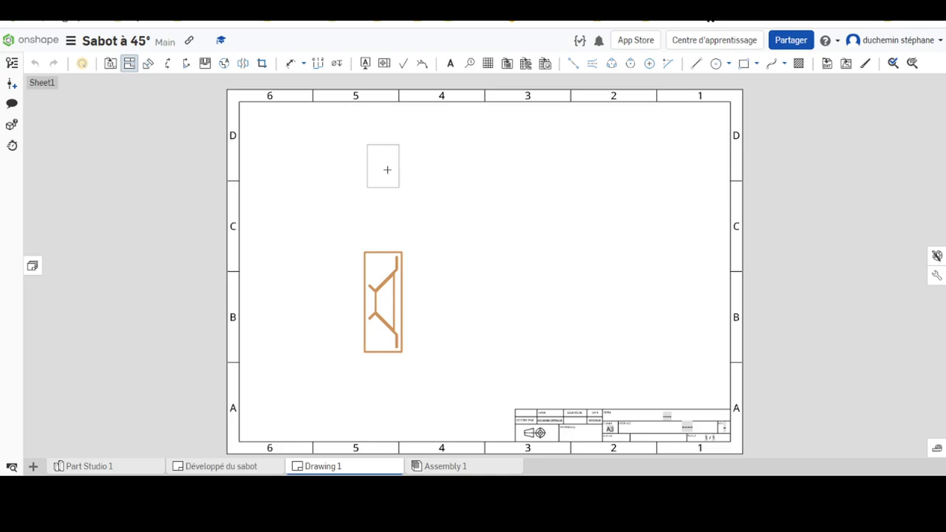
left_click(387, 170)
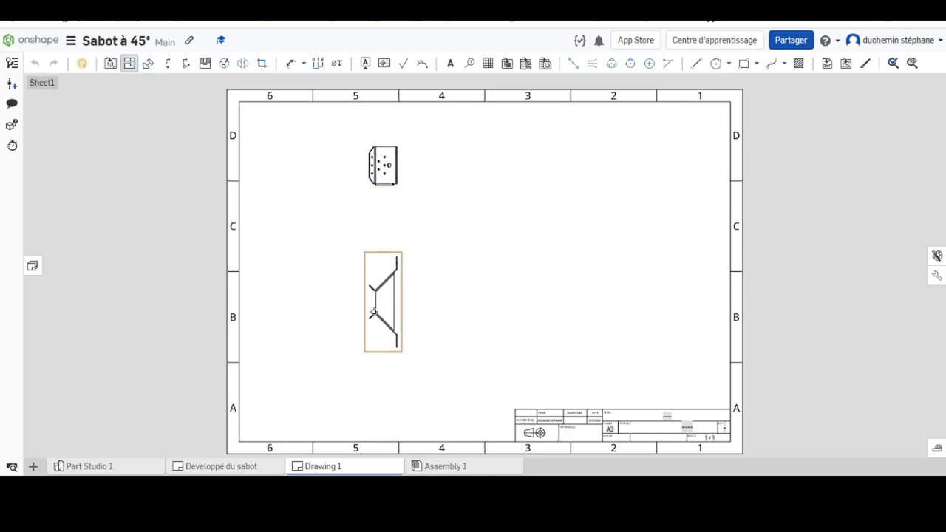
key("Escape")
left_click(129, 65)
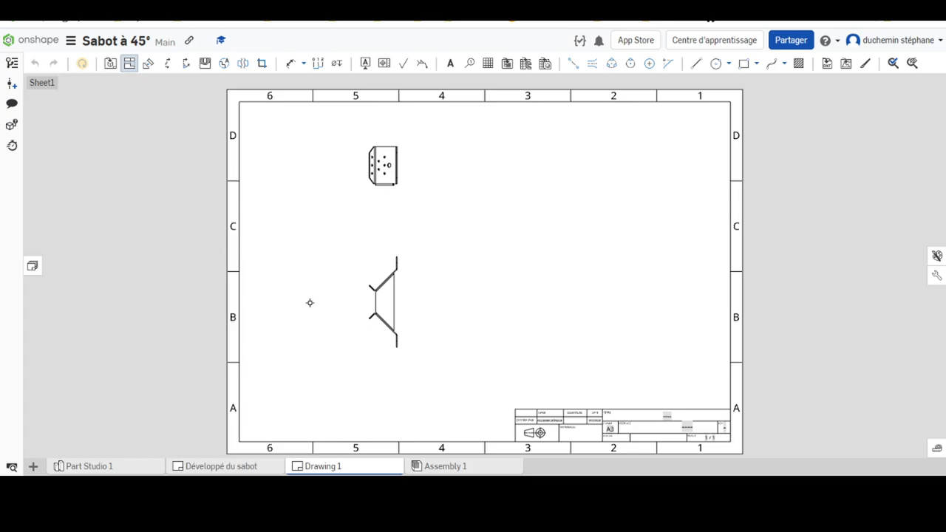
left_click(390, 298)
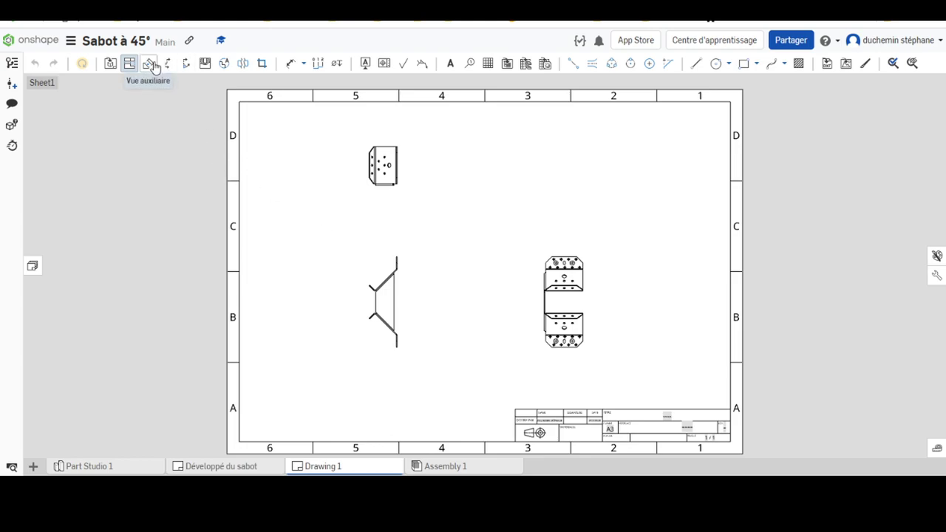
- Begin auxiliary view A-A from the front view's 45° flange edge, checking the reference PDF
left_click(148, 65)
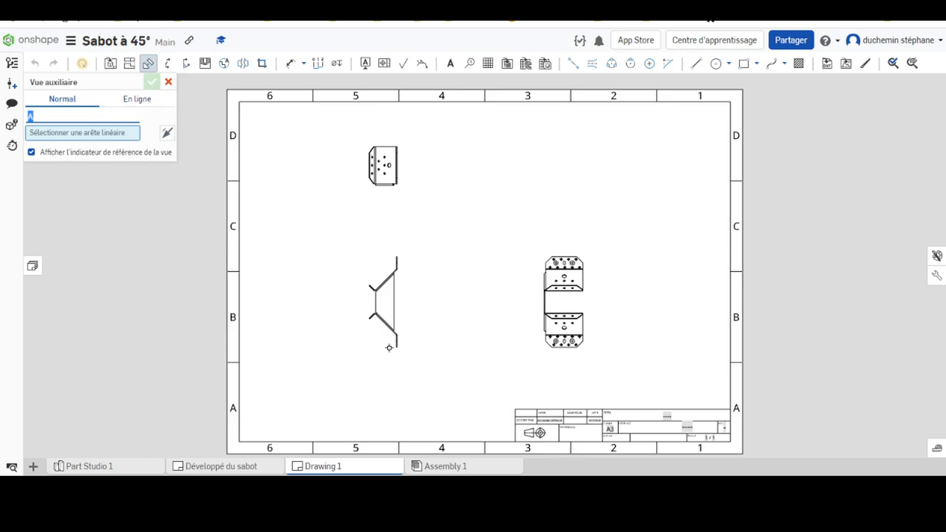
left_click(386, 325)
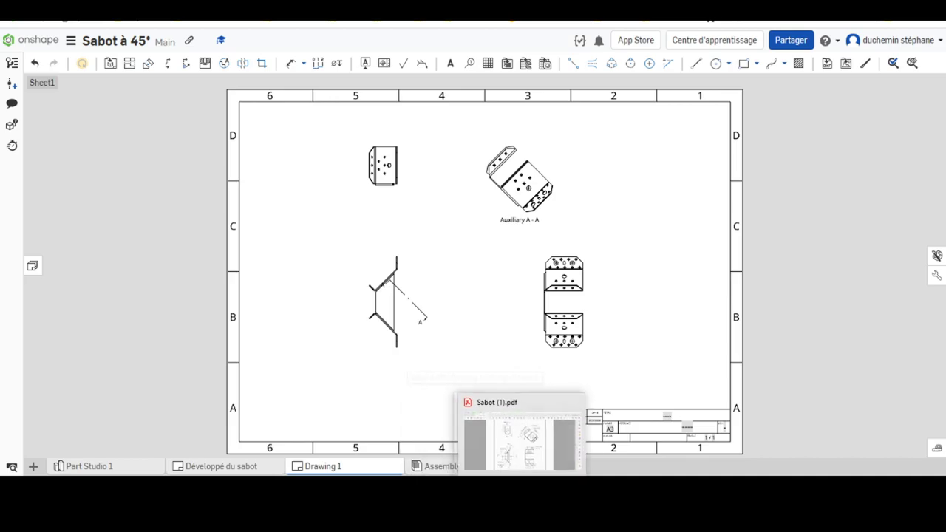
left_click(522, 436)
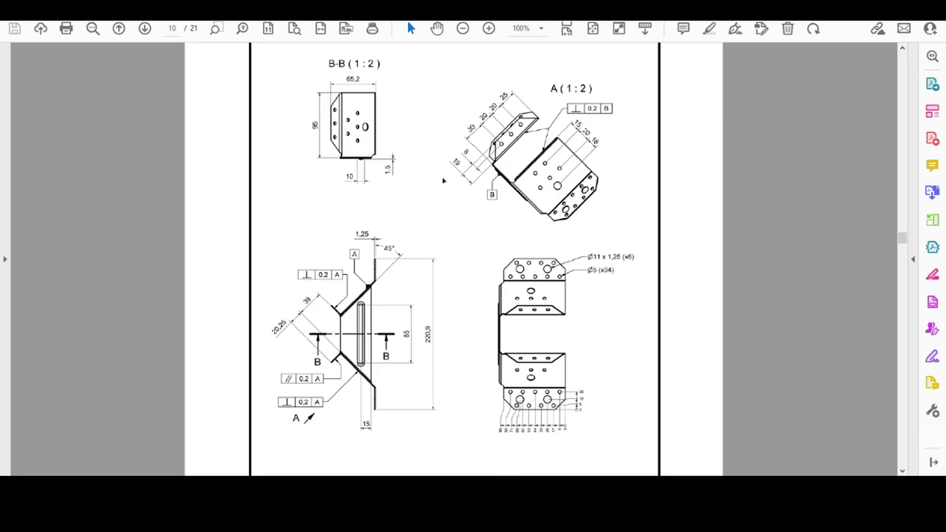
key("alt+Tab")
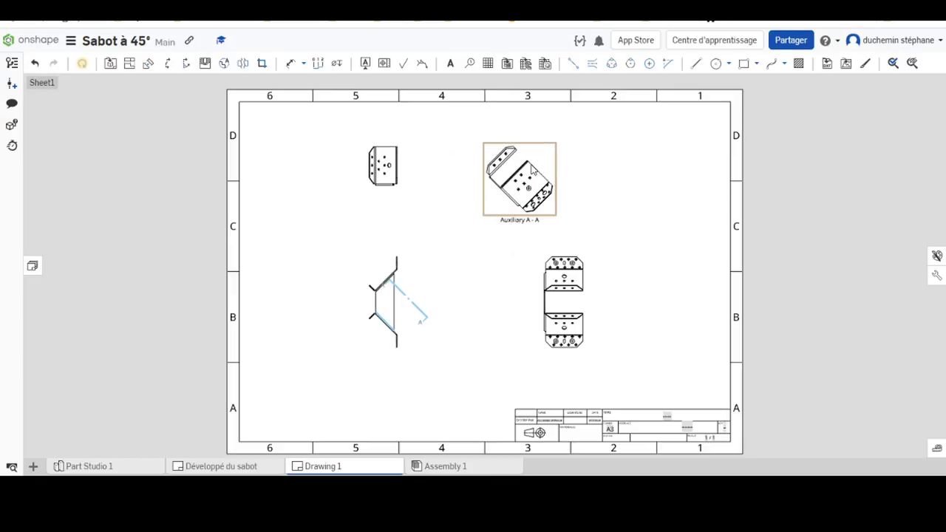
- Move the Auxiliary A-A label above the view and reposition the A-A projection line
scroll(533, 168, "up", 3)
scroll(533, 169, "up", 2)
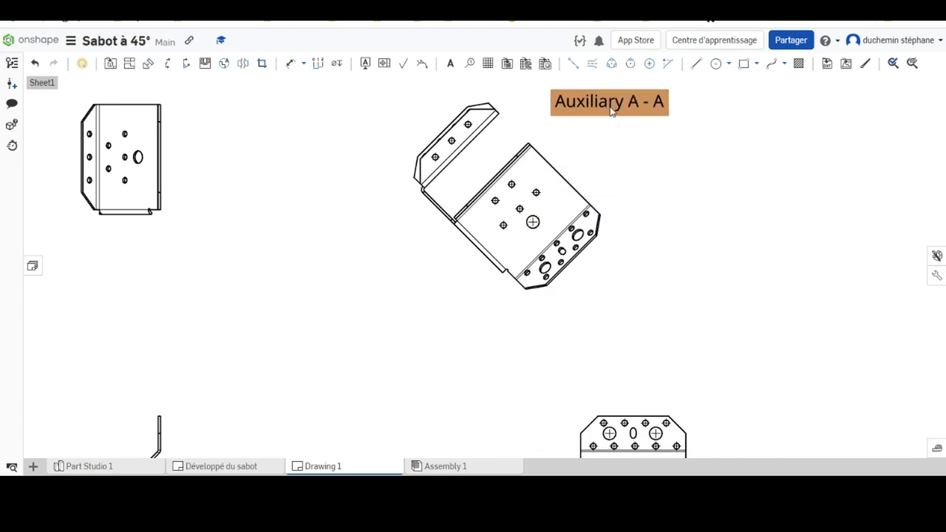
left_click_drag(508, 325, 612, 99)
scroll(553, 200, "down", 3)
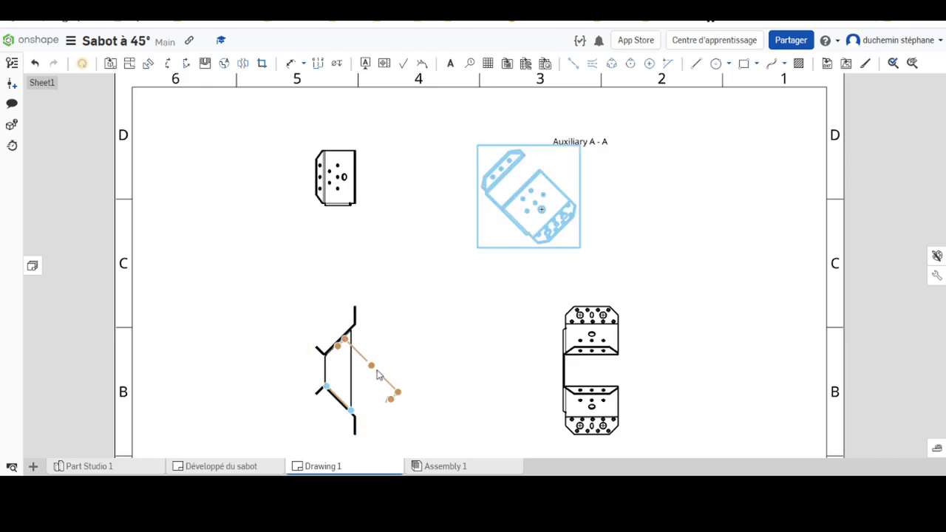
left_click_drag(372, 370, 323, 421)
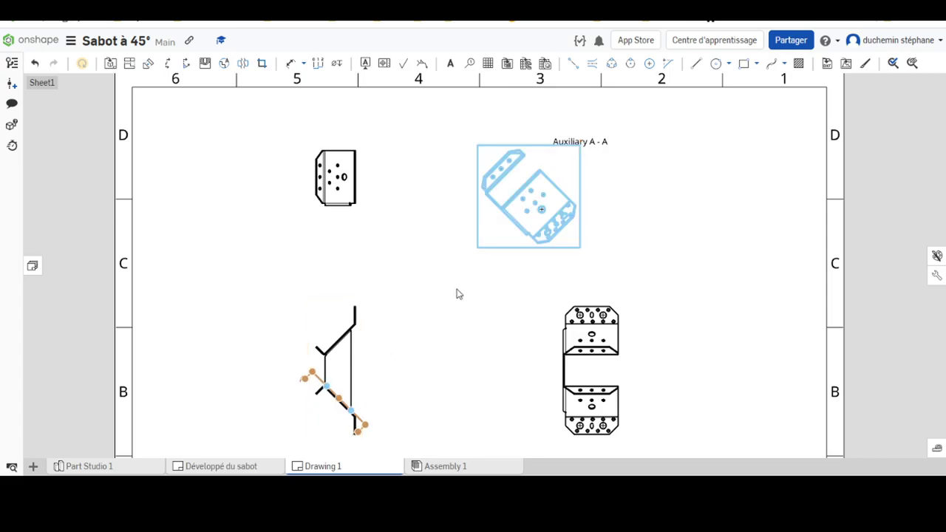
scroll(341, 414, "down", 5)
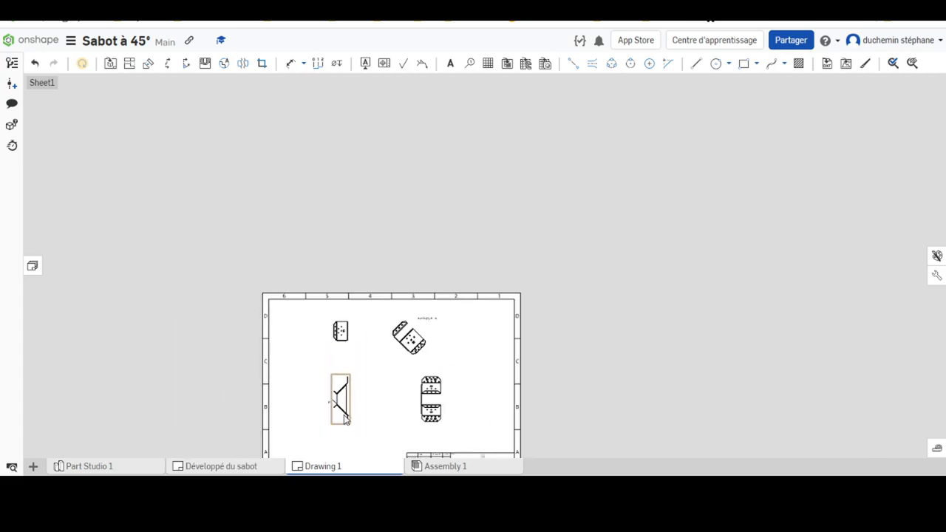
scroll(344, 420, "up", 6)
scroll(344, 422, "up", 3)
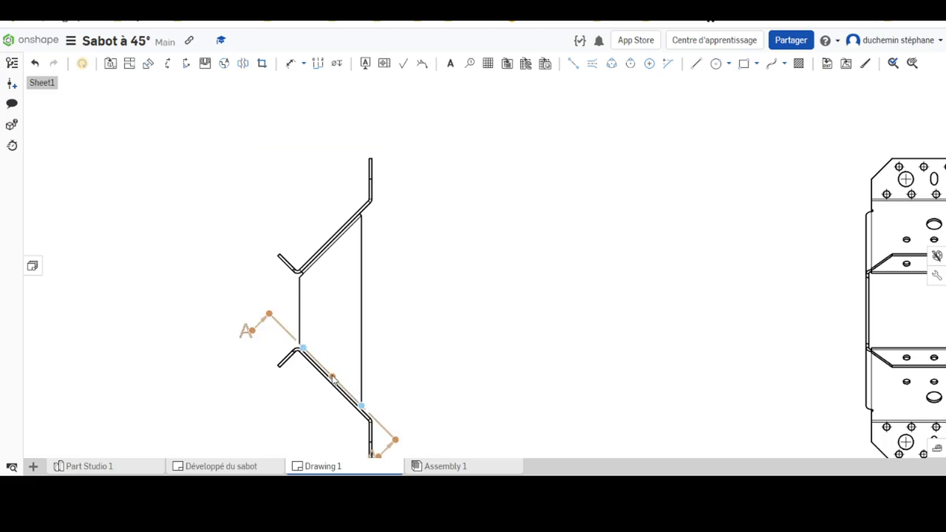
scroll(333, 378, "down", 3)
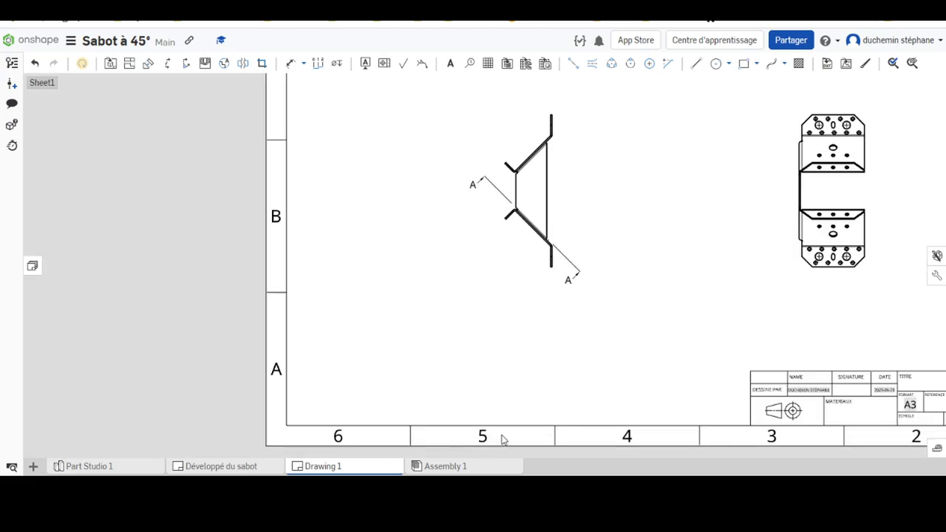
scroll(569, 227, "down", 2)
scroll(564, 227, "up", 5)
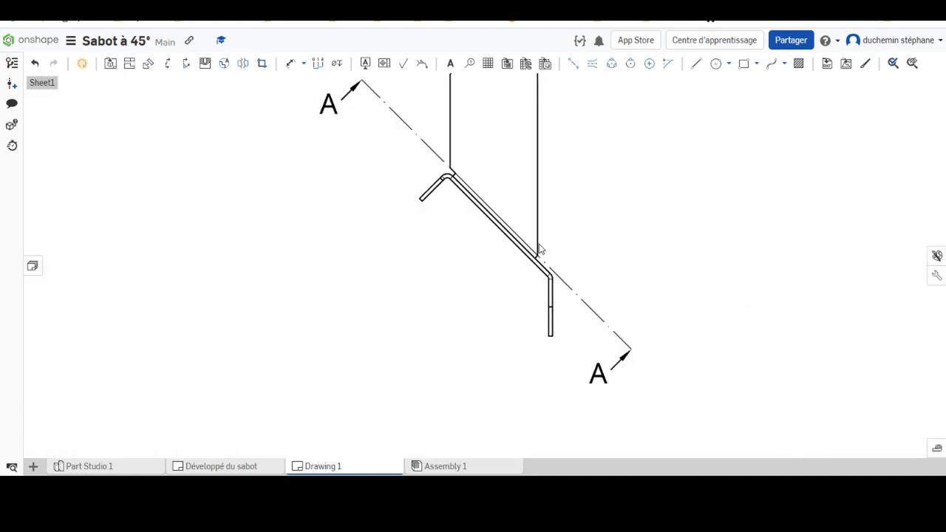
- Shorten and reposition section line A, then fit the whole sheet in the window
left_click_drag(362, 83, 408, 127)
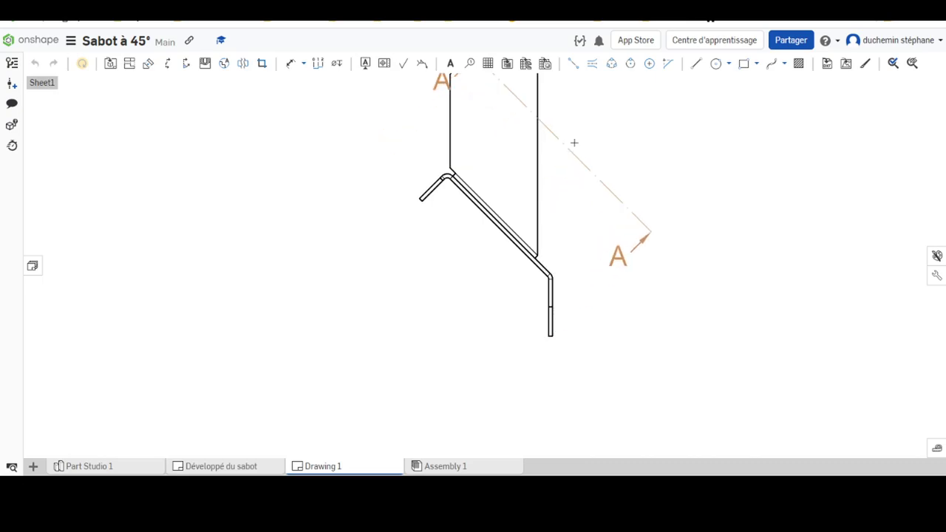
left_click_drag(497, 216, 503, 247)
left_click_drag(493, 301, 558, 202)
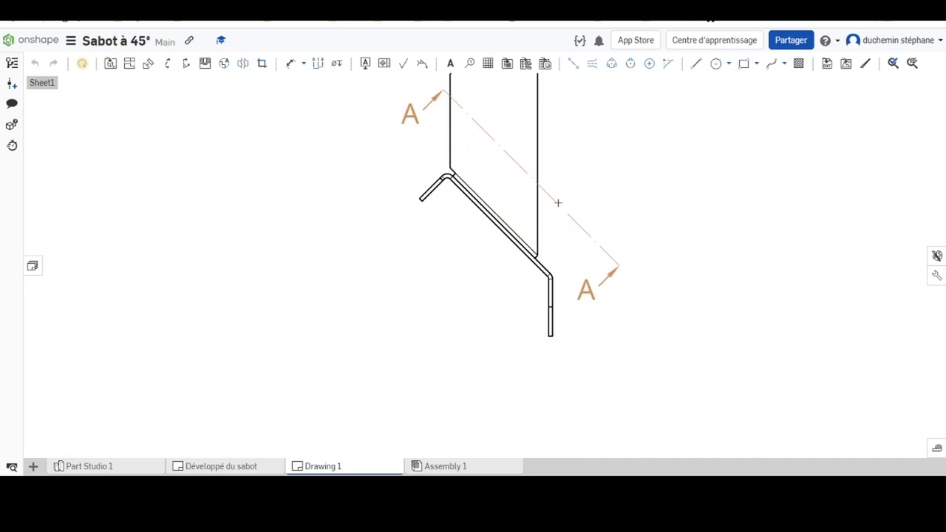
left_click_drag(558, 202, 543, 218)
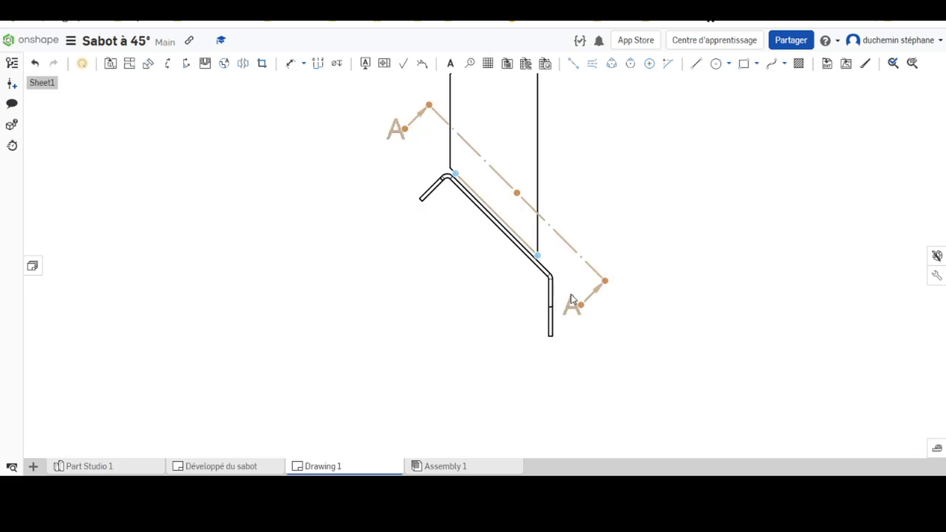
left_click(266, 169)
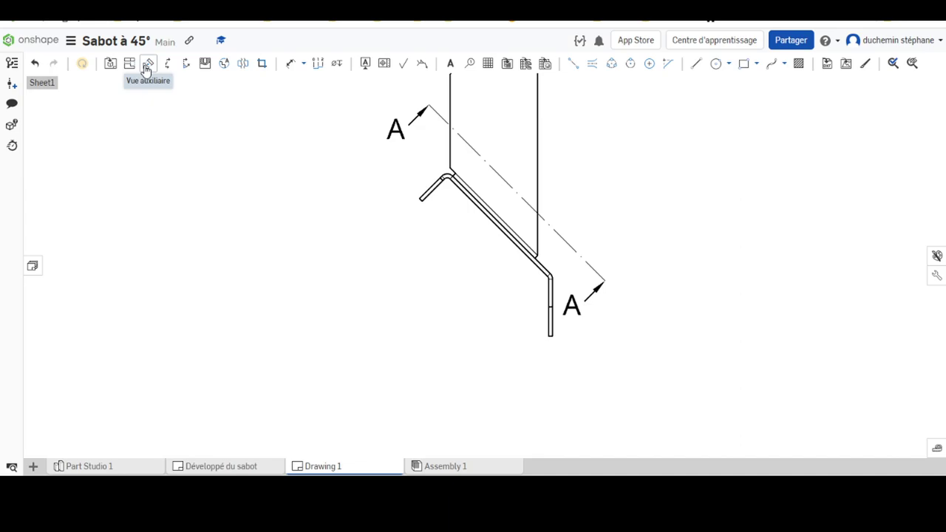
scroll(695, 210, "down", 5)
scroll(710, 185, "down", 3)
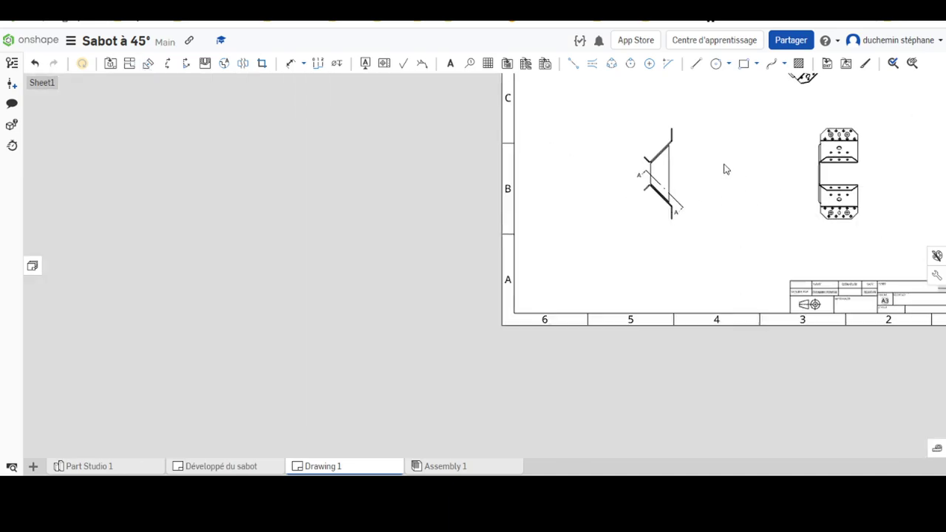
key("f")
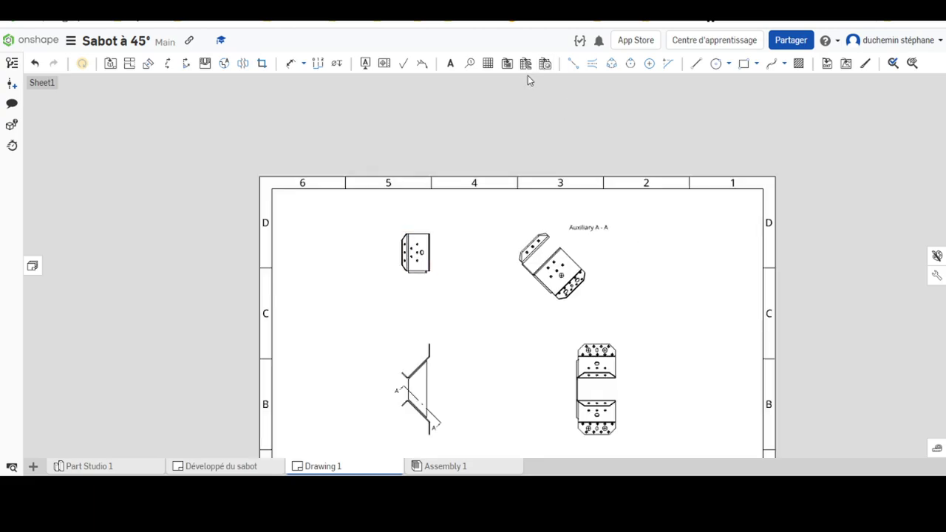
- Add the 95 height dimension to the left of the top-left view
left_click(290, 63)
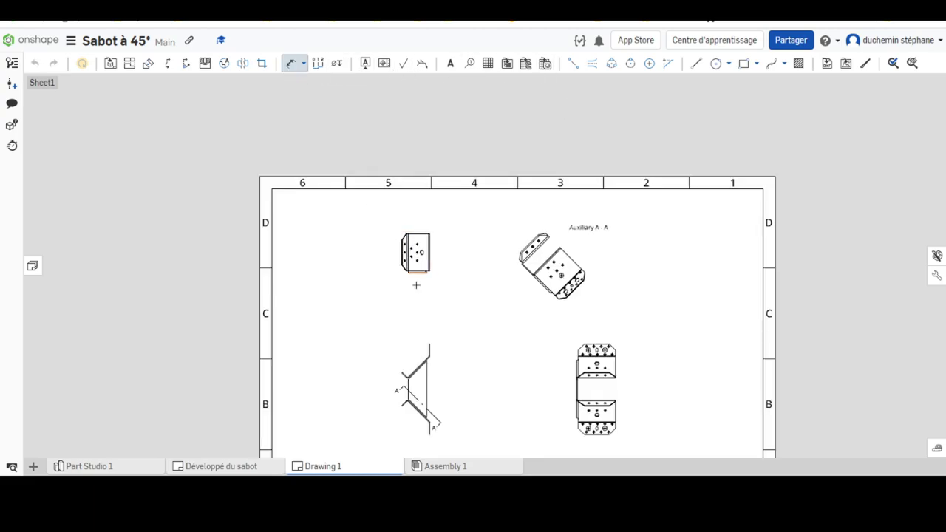
scroll(416, 284, "up", 5)
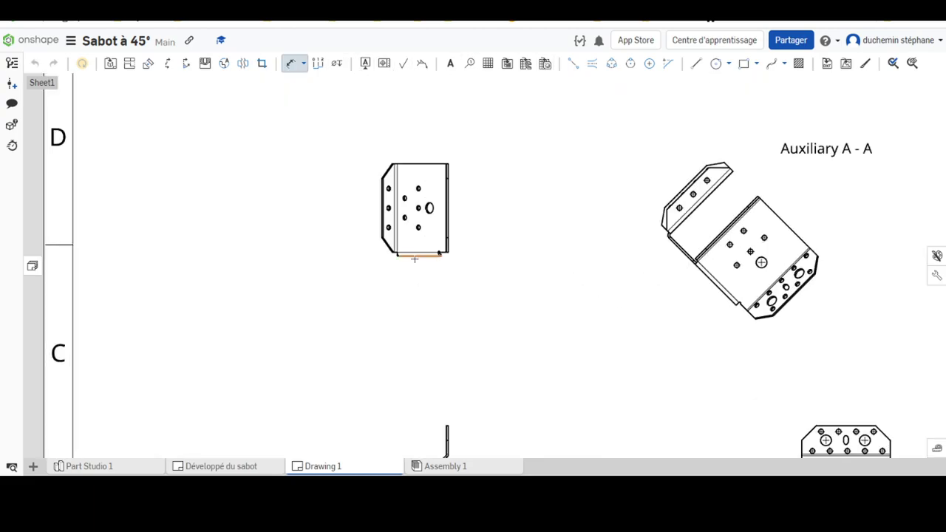
left_click(414, 256)
left_click(400, 164)
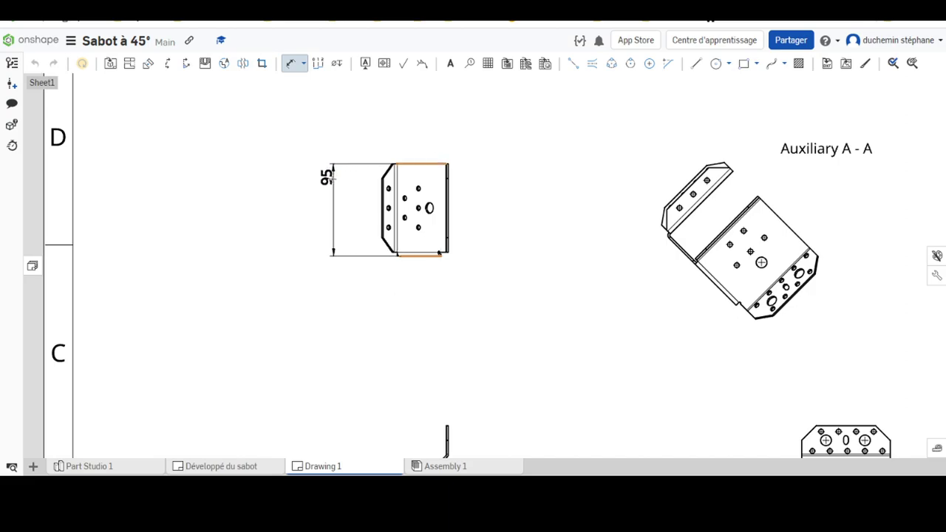
left_click(311, 210)
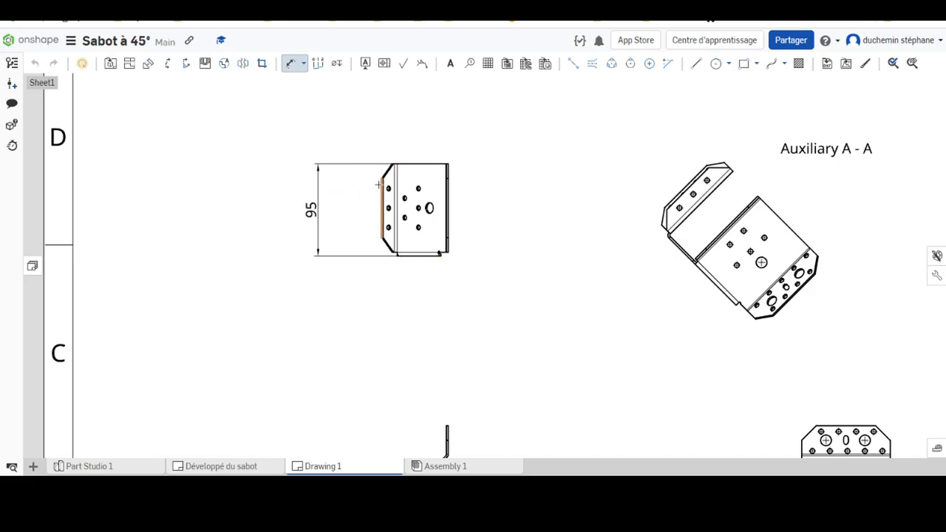
- Add the width dimension above the view and round it from 66,39 to 66
left_click(378, 185)
left_click(447, 177)
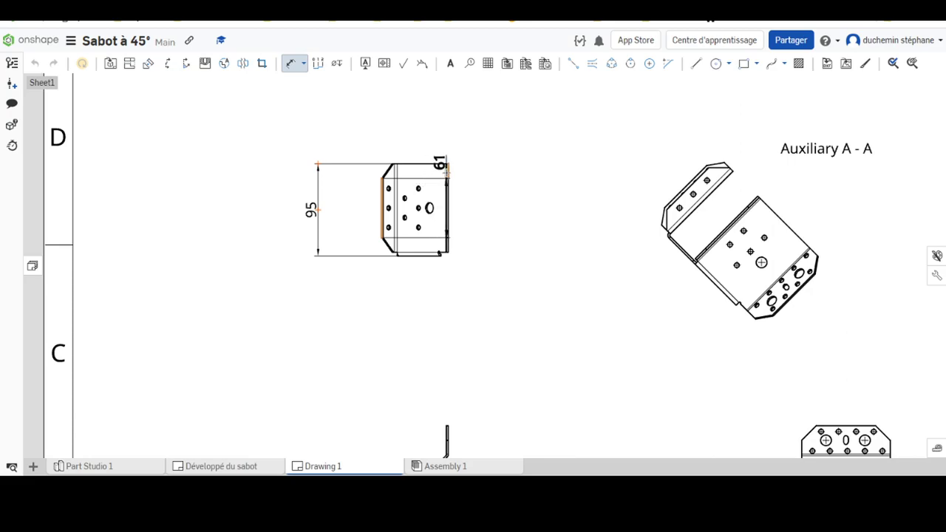
left_click(410, 125)
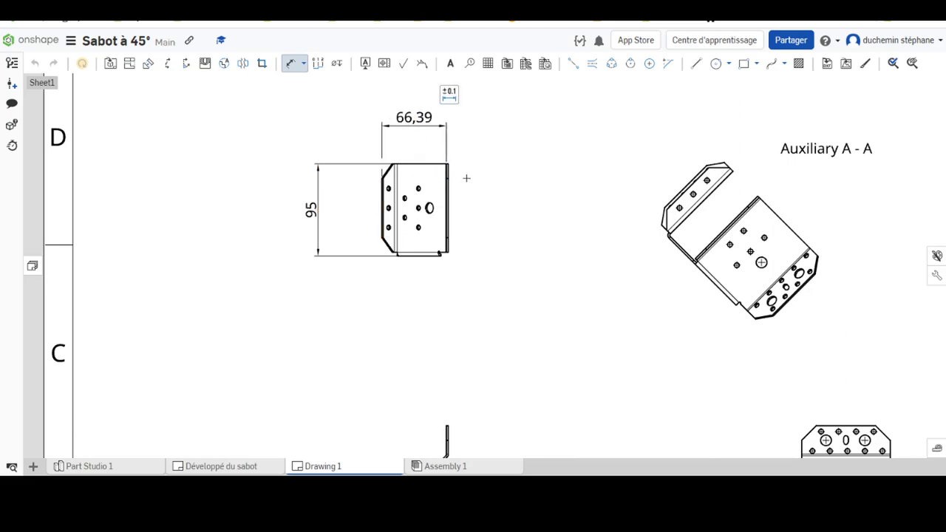
left_click(454, 96)
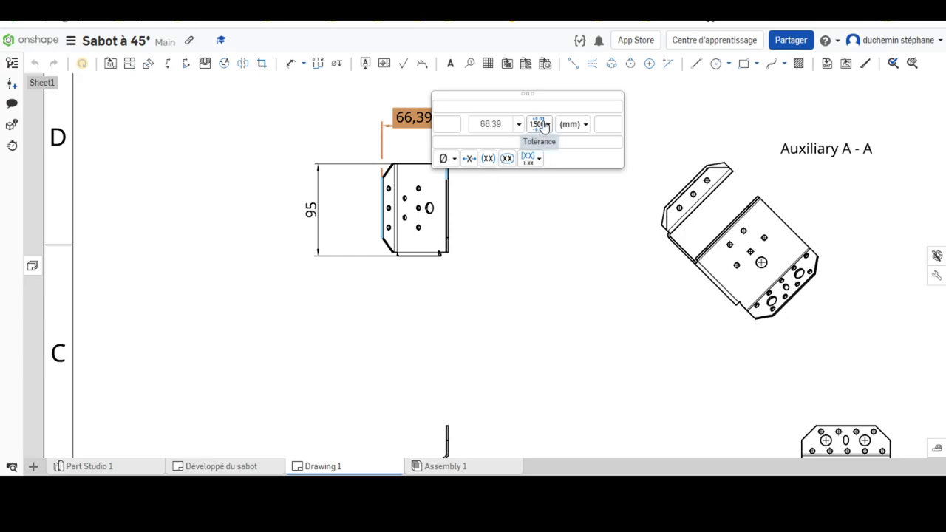
left_click(519, 124)
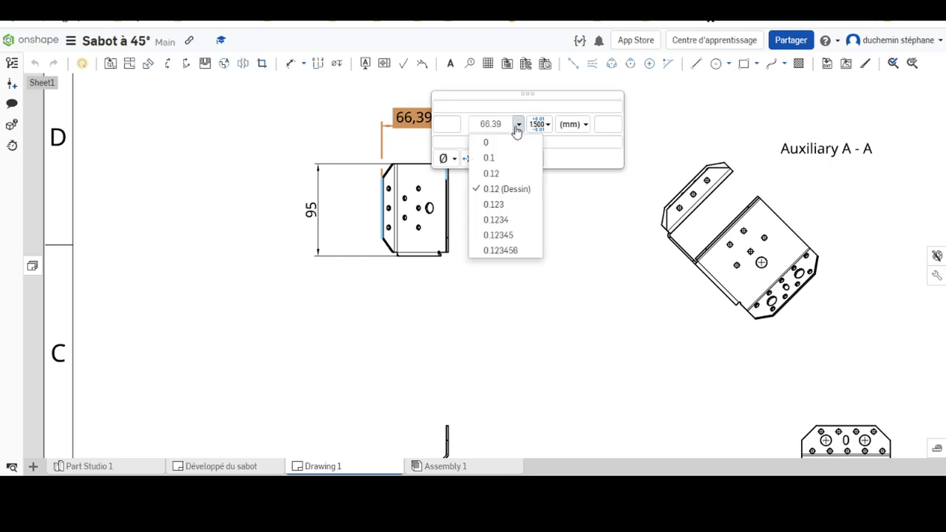
left_click(496, 146)
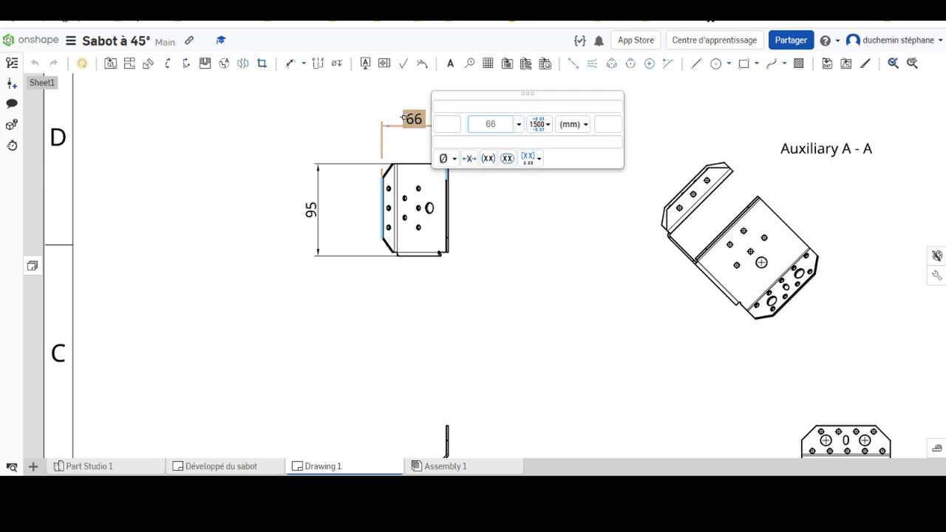
left_click(556, 232)
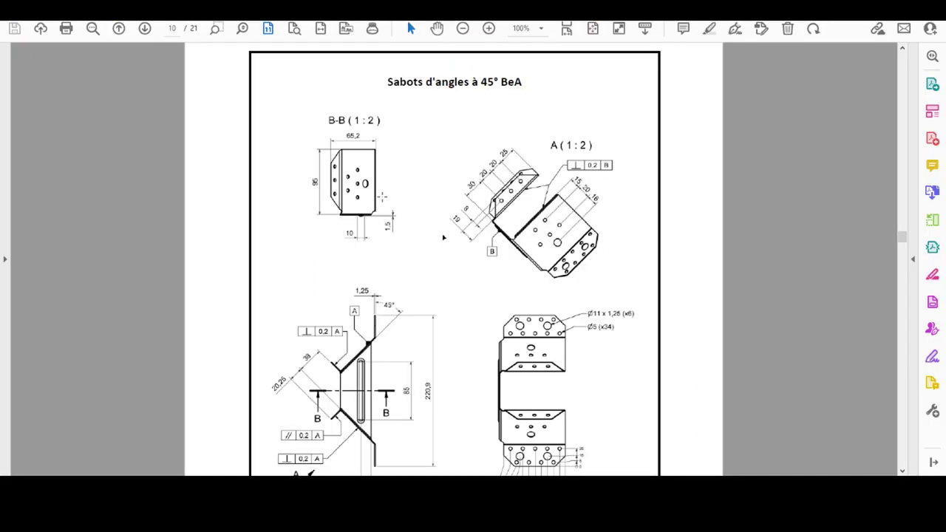
- Review the 45° hanger reference page in Acrobat, then return to the Onshape drawing
scroll(354, 396, "down", 4)
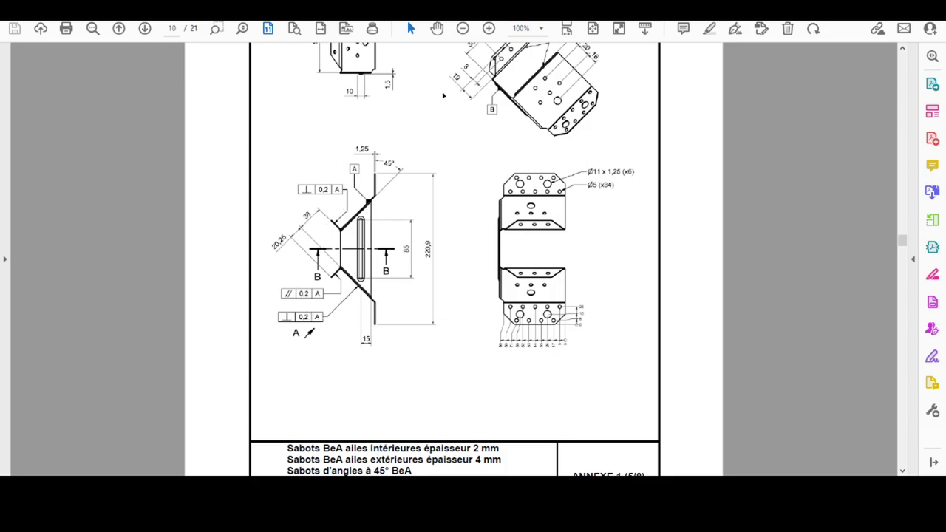
left_click(443, 491)
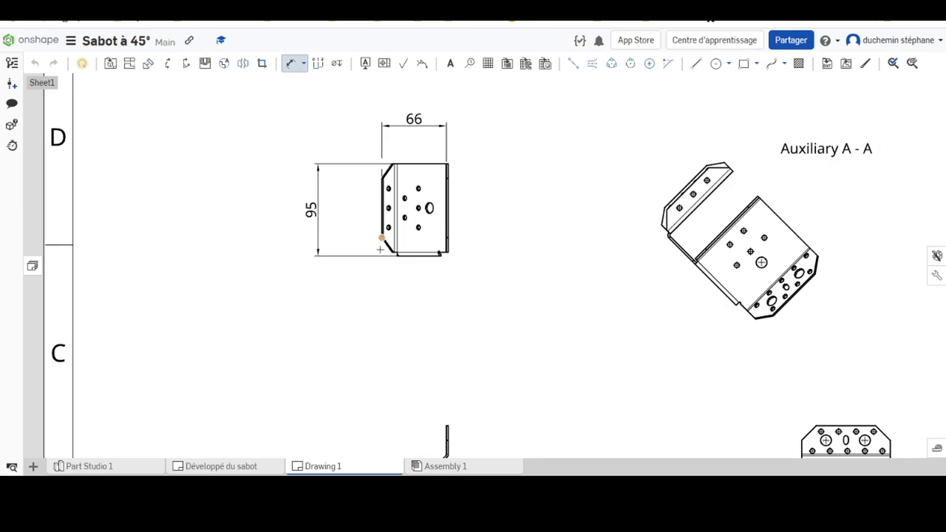
- Try measuring the long sloped flange edge, discarding the unwanted 18,25 dimension
scroll(457, 380, "down", 5)
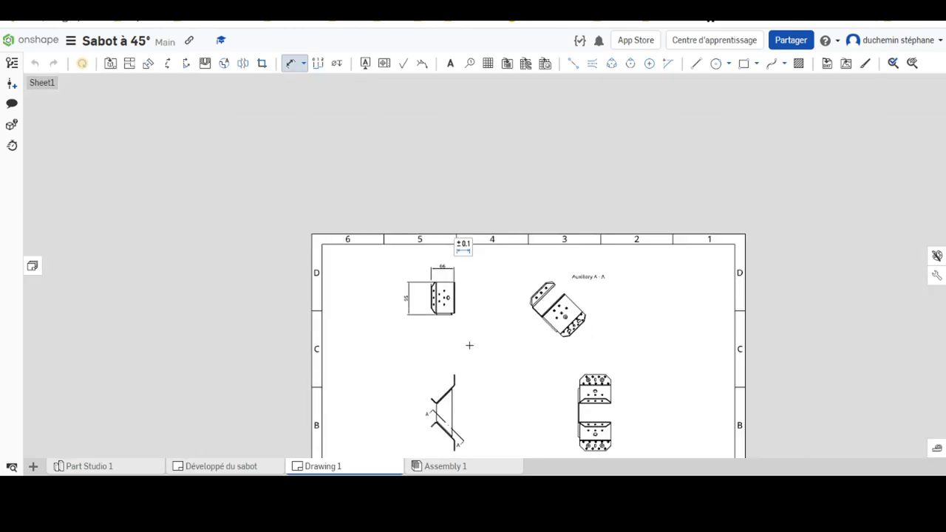
scroll(459, 273, "up", 3)
scroll(432, 259, "up", 3)
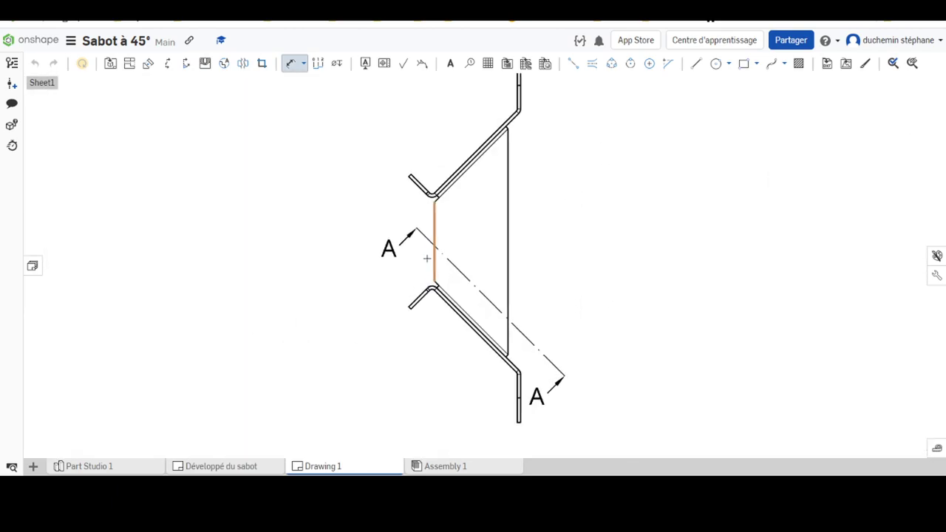
scroll(432, 344, "up", 2)
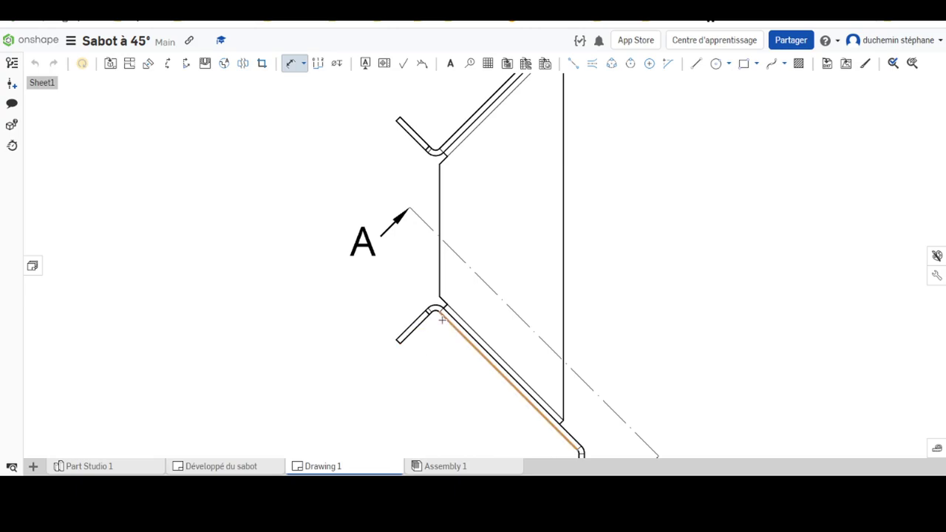
left_click(442, 319)
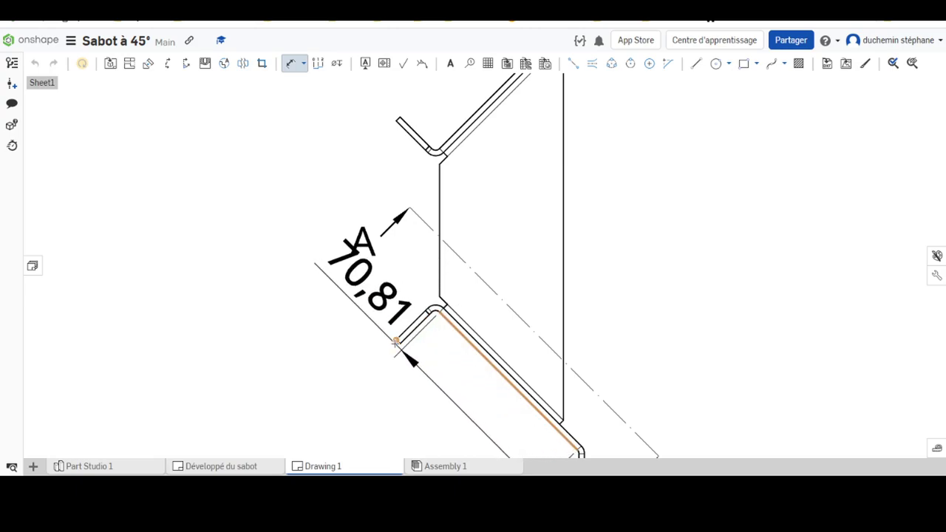
left_click(396, 341)
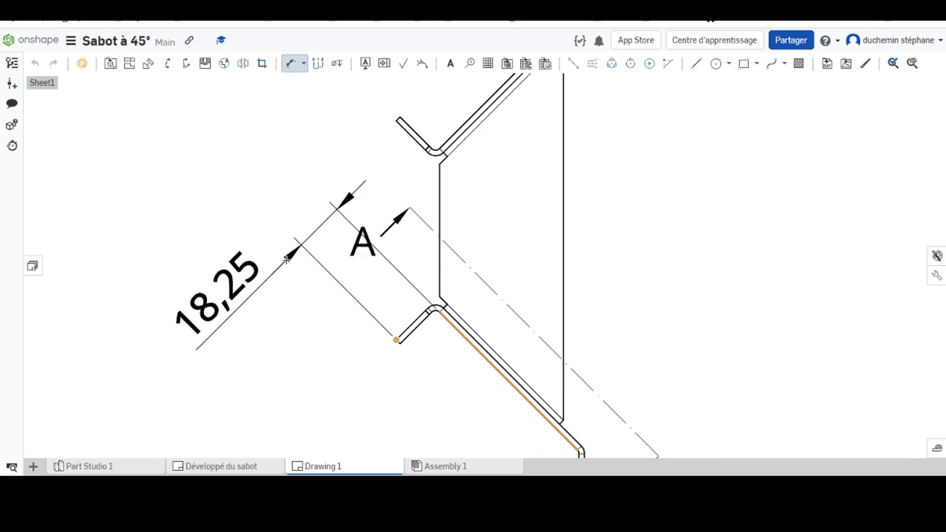
key("Escape")
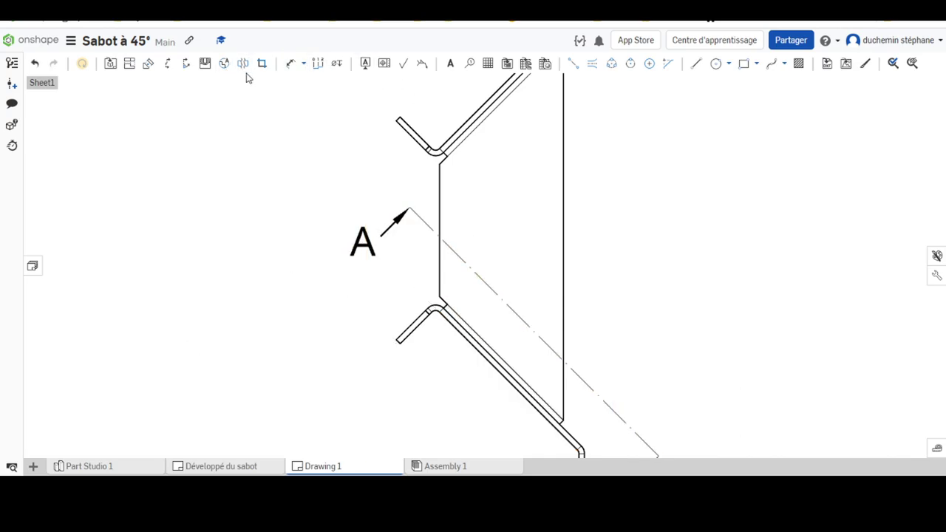
- Add the 20,25 dimension from the flange tip to the sloped inner edge
left_click(292, 65)
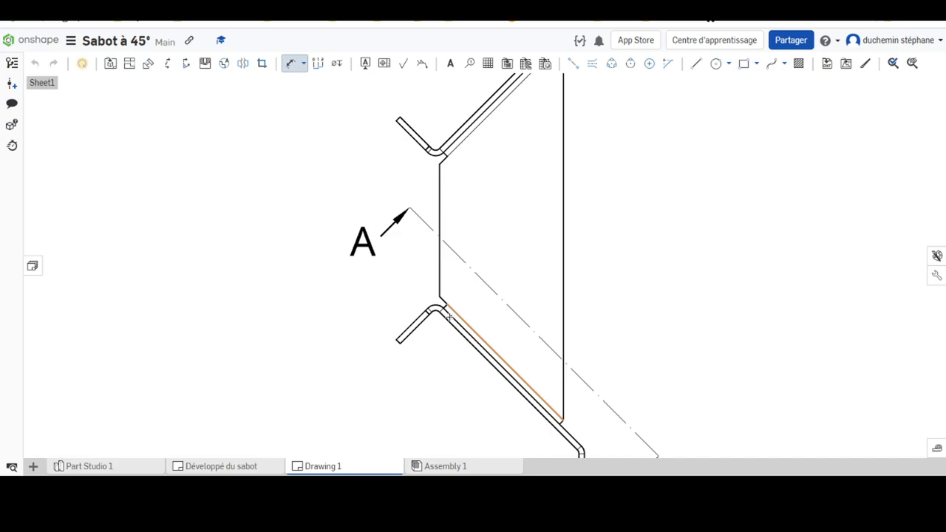
scroll(448, 318, "up", 3)
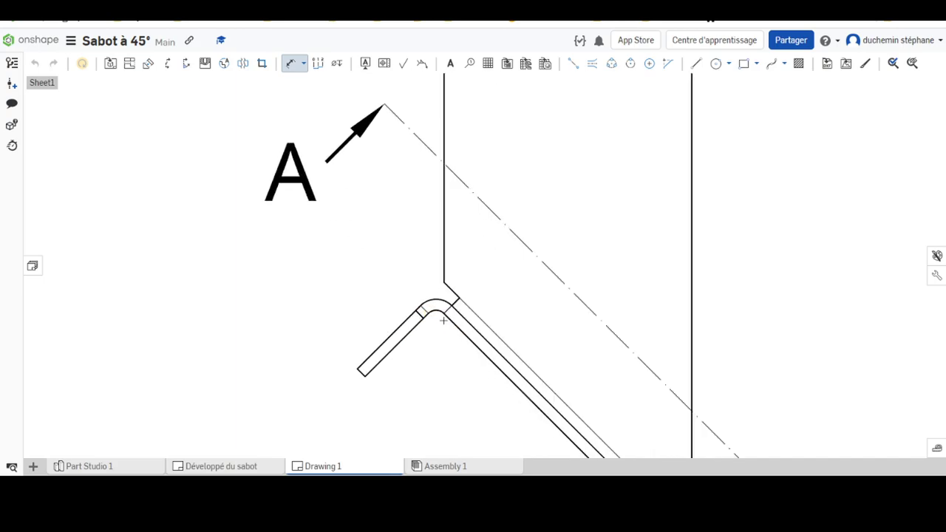
scroll(444, 320, "up", 3)
left_click(452, 296)
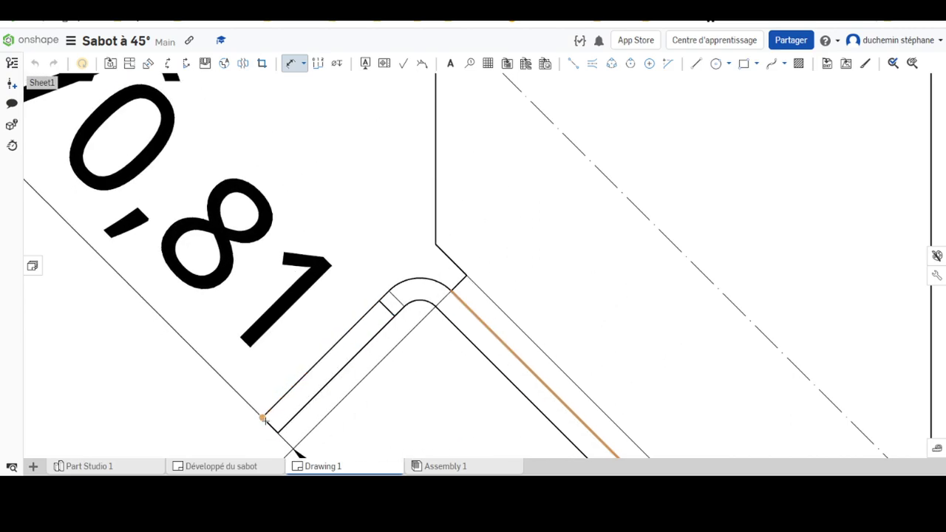
left_click(262, 418)
scroll(193, 247, "down", 4)
scroll(194, 247, "down", 2)
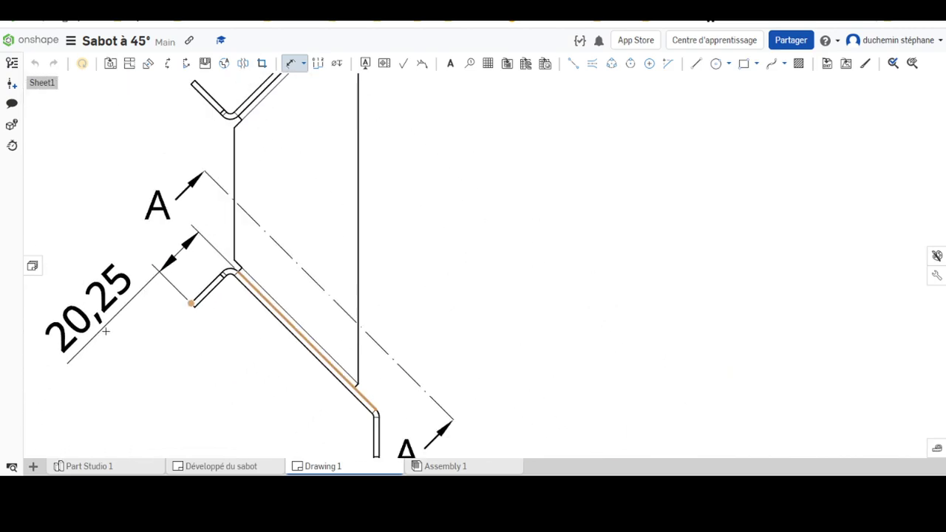
left_click(159, 329)
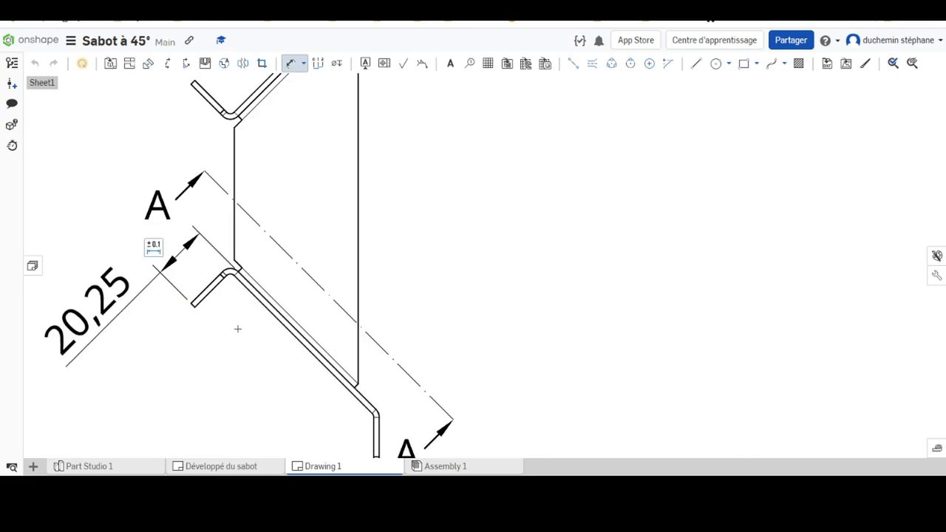
- Place the 36 dimension on the upper flange
scroll(253, 303, "up", 2)
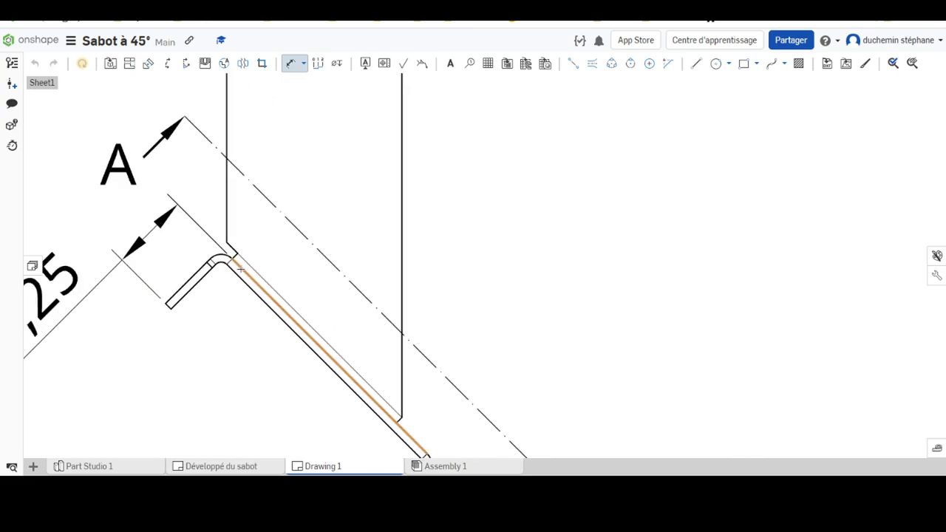
scroll(228, 195, "down", 2)
scroll(222, 200, "down", 3)
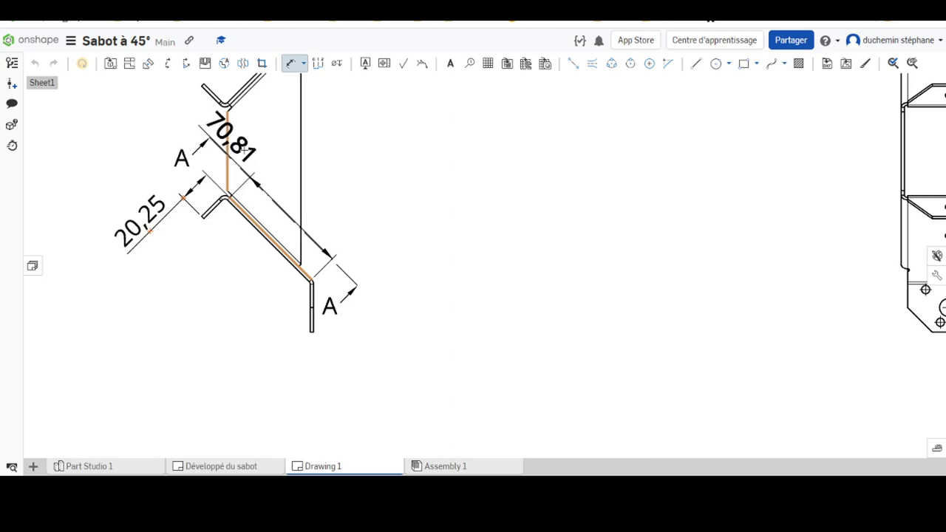
scroll(201, 197, "up", 2)
scroll(228, 173, "up", 2)
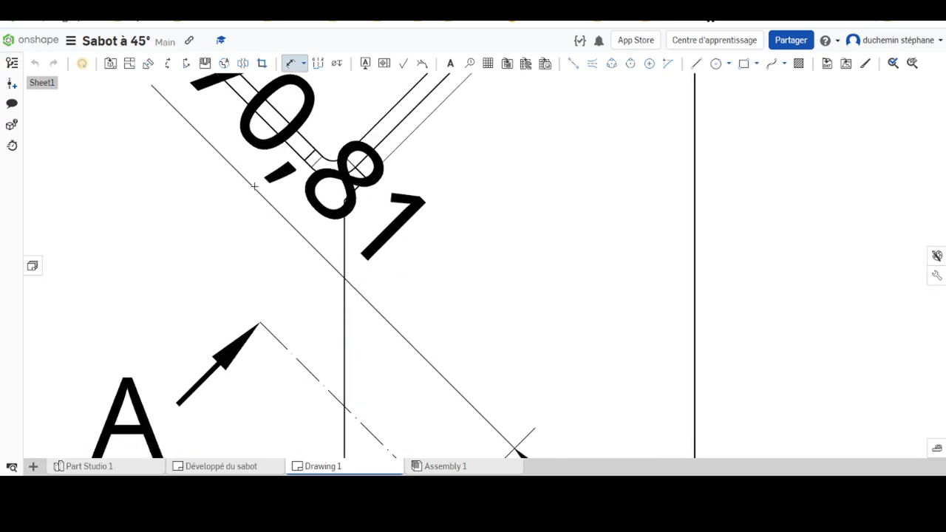
scroll(253, 184, "up", 1)
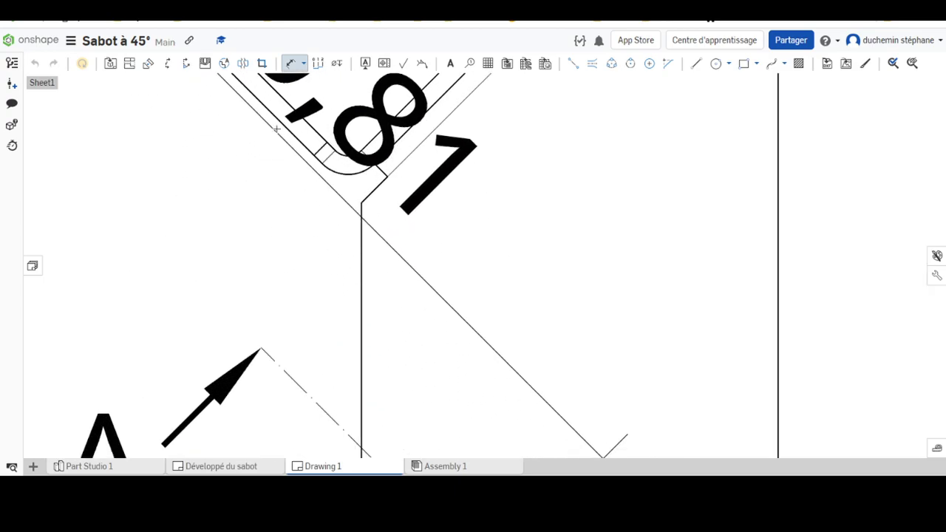
scroll(213, 199, "down", 2)
scroll(170, 193, "down", 2)
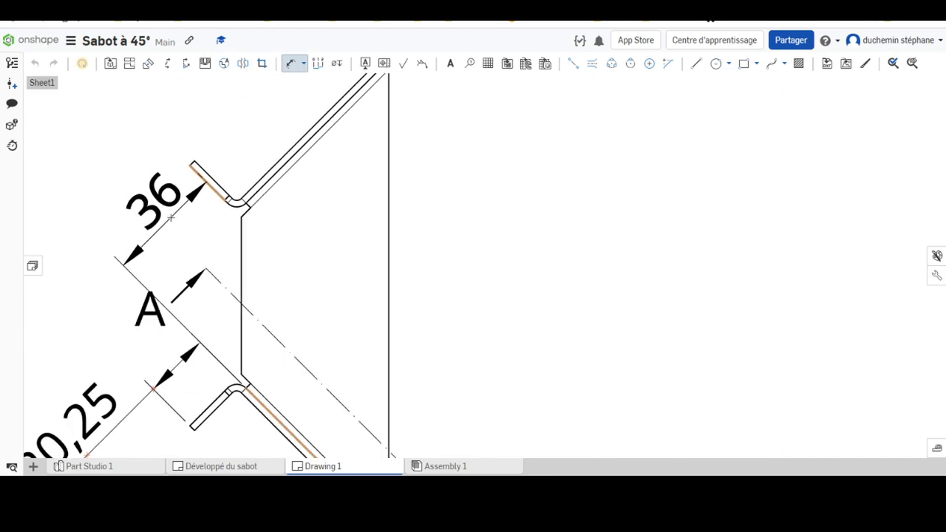
scroll(133, 188, "down", 1)
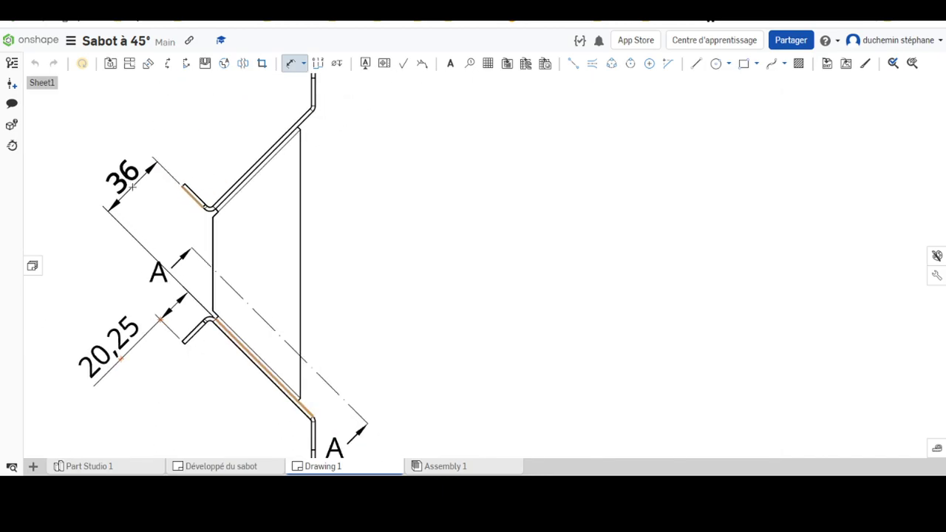
left_click(132, 187)
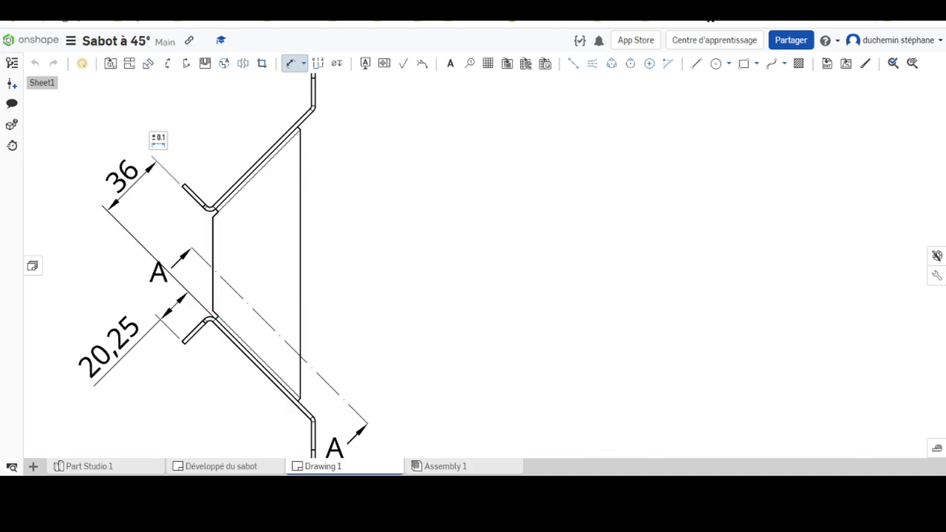
scroll(303, 214, "down", 3)
scroll(353, 249, "up", 1)
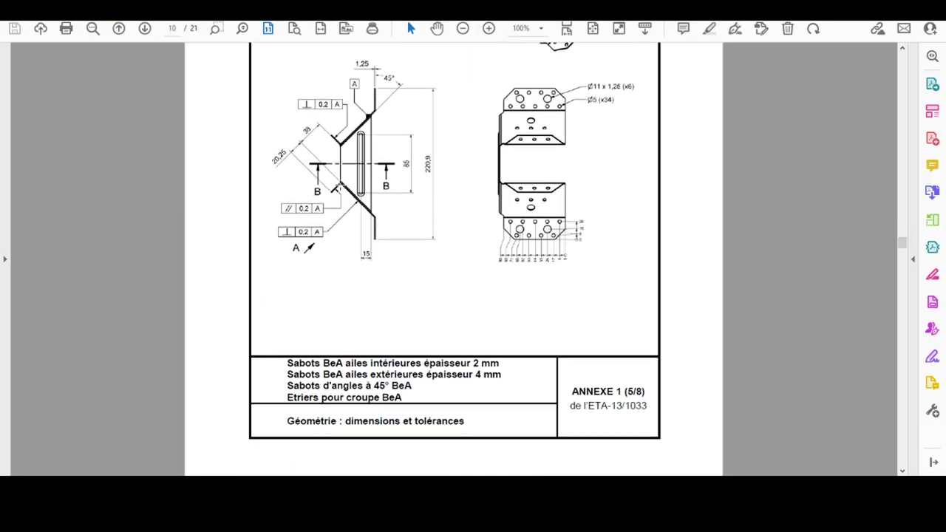
scroll(340, 226, "up", 2, "ctrl")
scroll(340, 225, "up", 2, "ctrl")
scroll(265, 187, "up", 3, "ctrl")
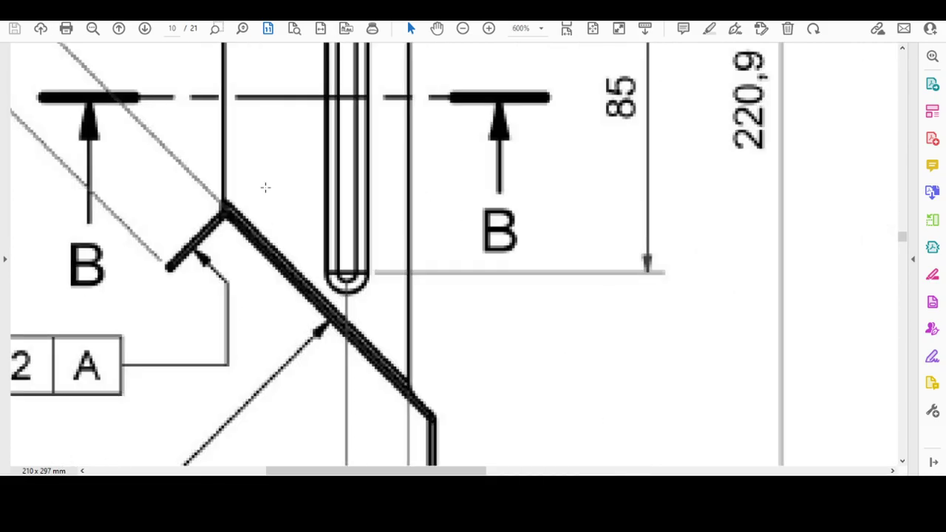
scroll(292, 255, "down", 3, "ctrl")
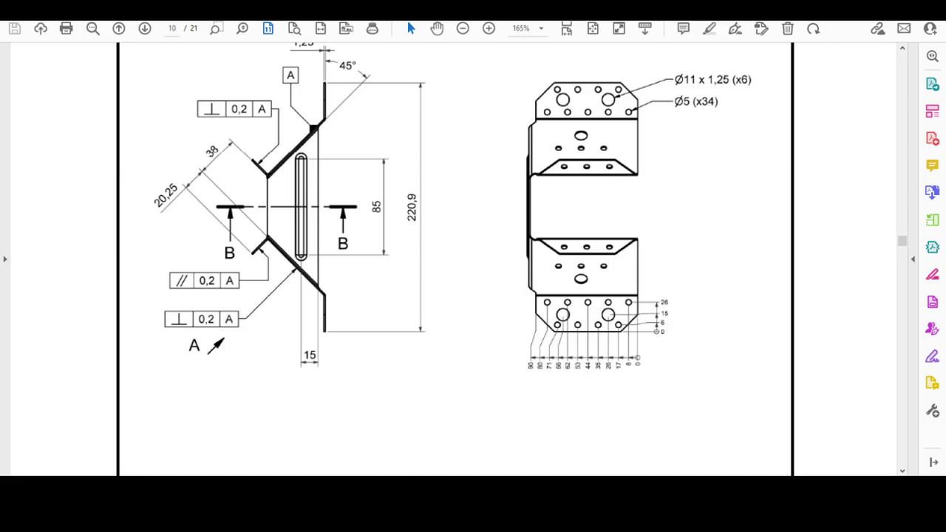
scroll(360, 171, "down", 3)
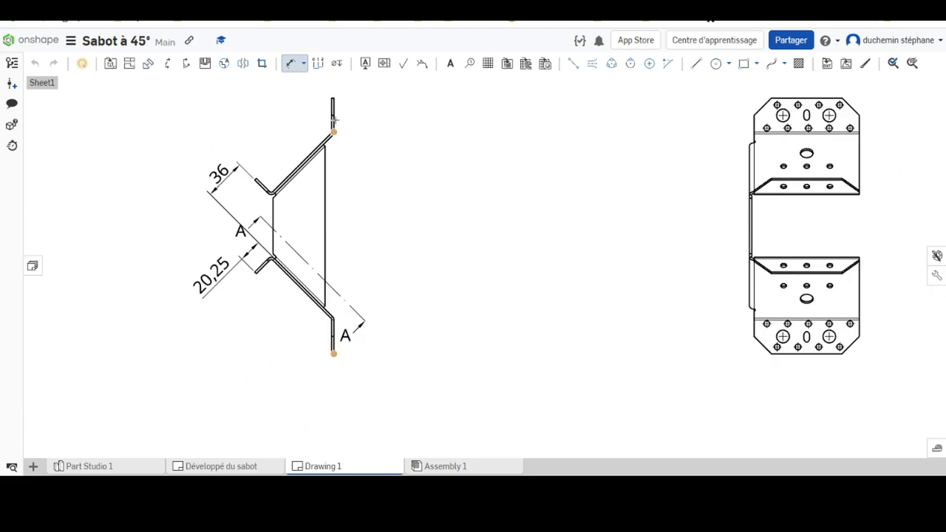
- Add the front view's overall height dimension and round it from 221,05 to 221
left_click(335, 98)
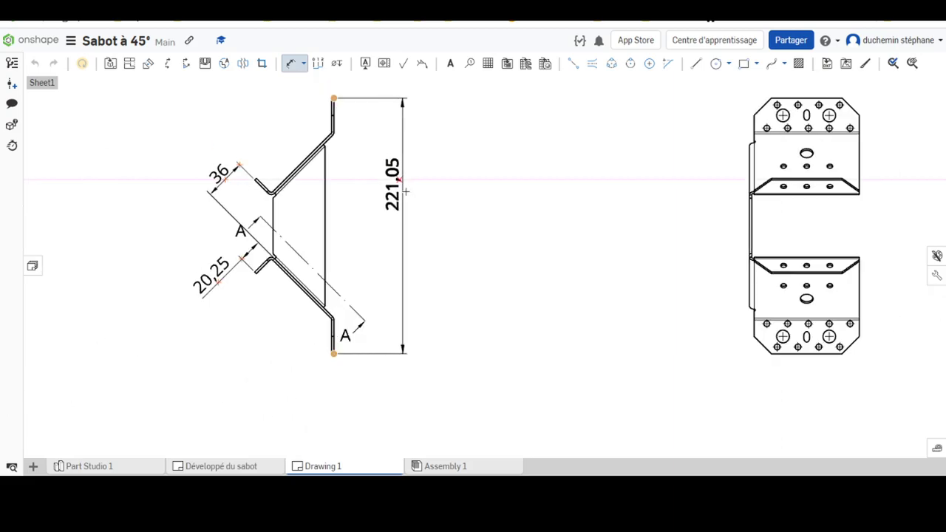
left_click(409, 259)
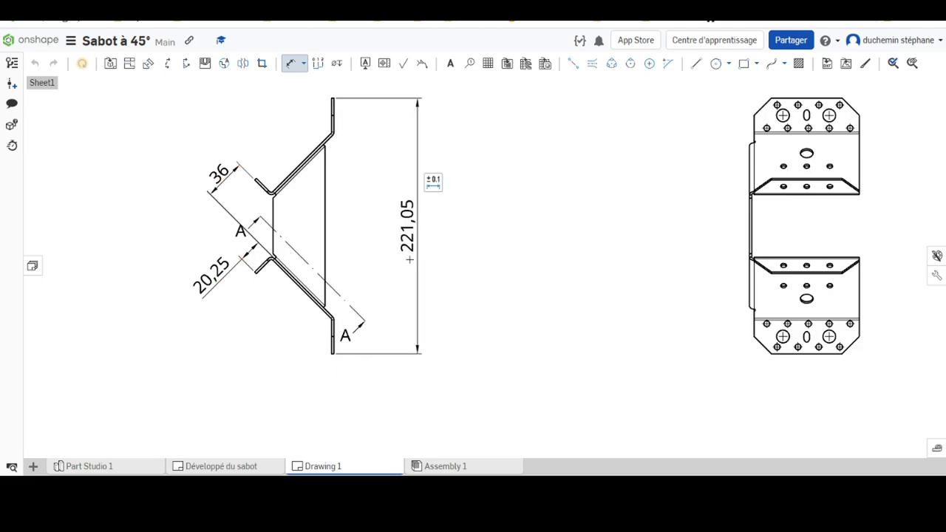
left_click(433, 185)
left_click(454, 281)
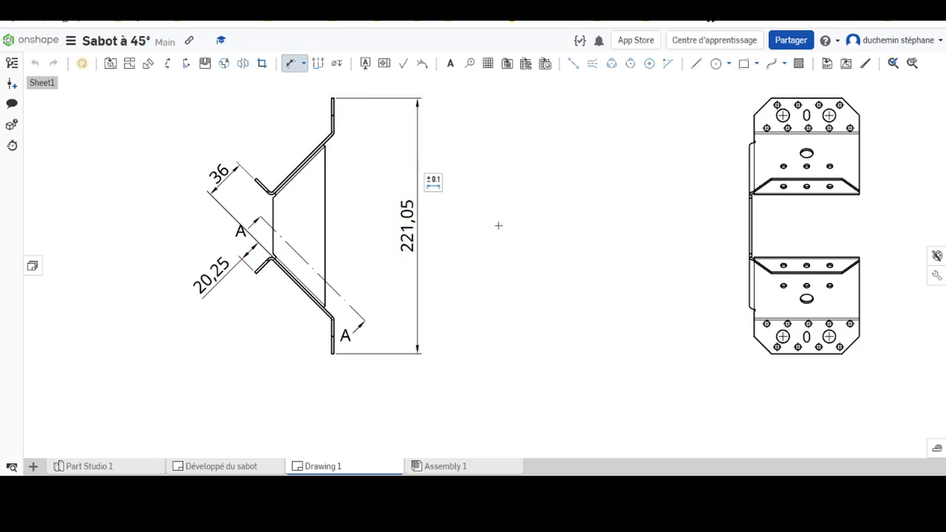
left_click(433, 186)
left_click(502, 214)
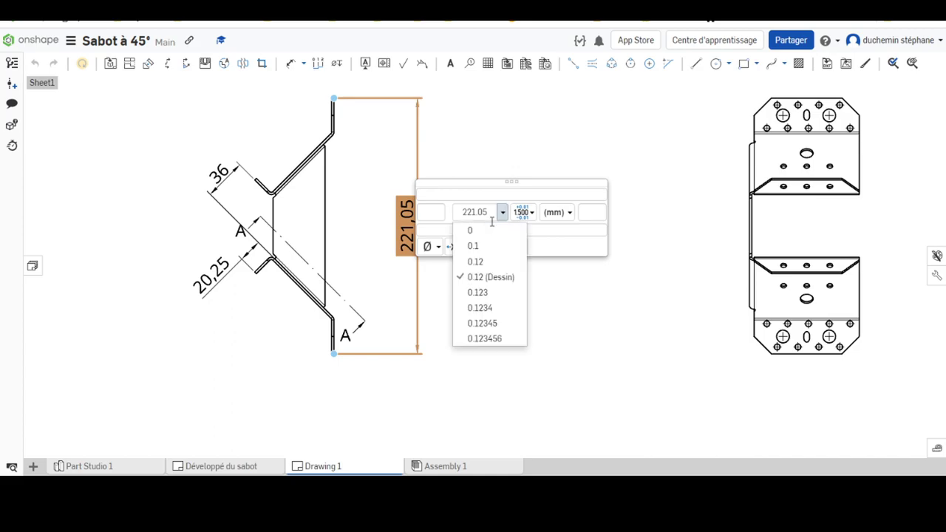
left_click(471, 232)
left_click(465, 309)
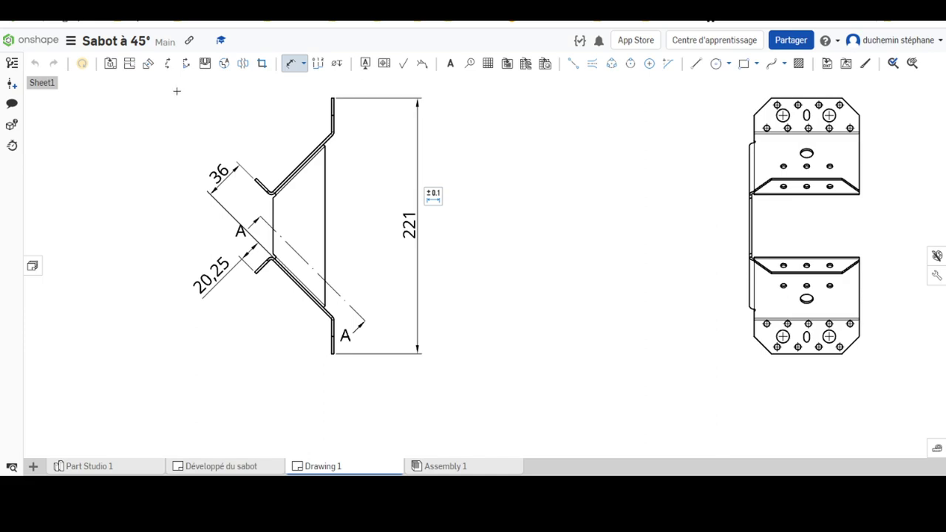
- Attach datum A to the upper slanted edge of the front view
left_click(364, 64)
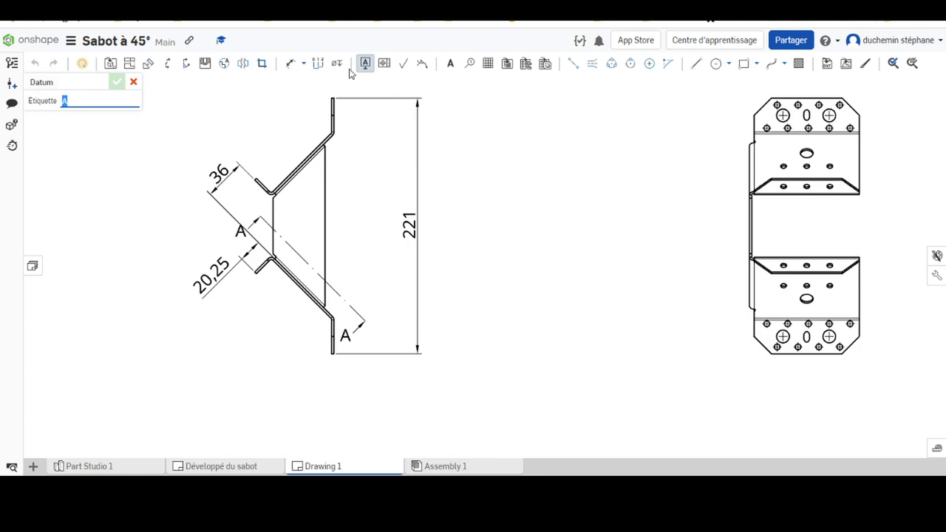
left_click(312, 150)
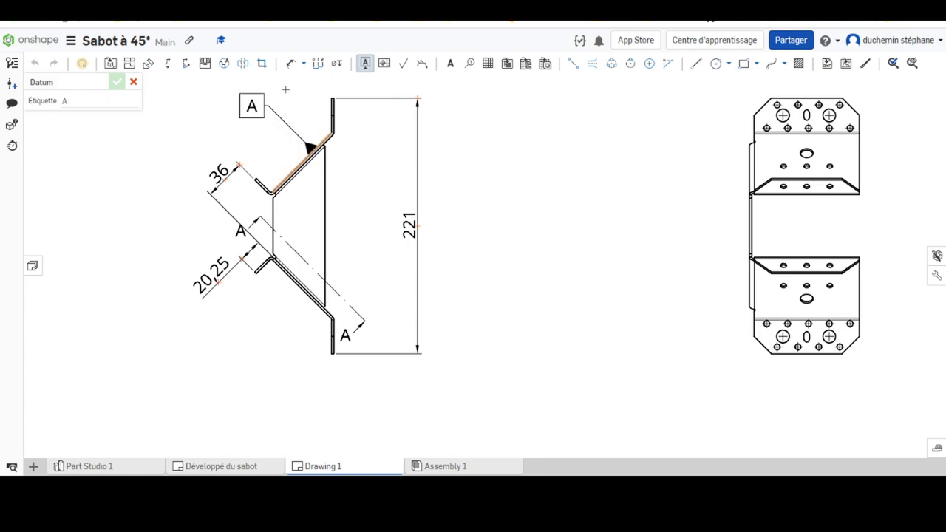
left_click(284, 94)
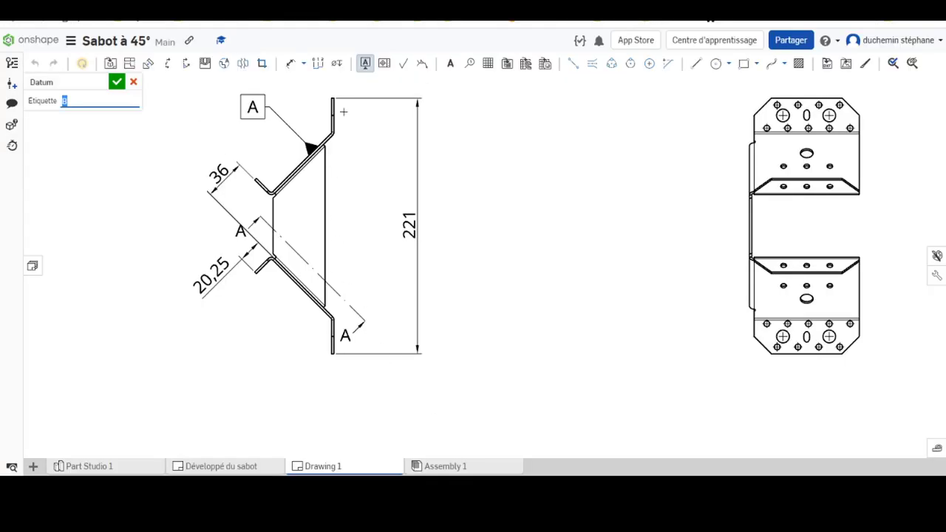
left_click(384, 65)
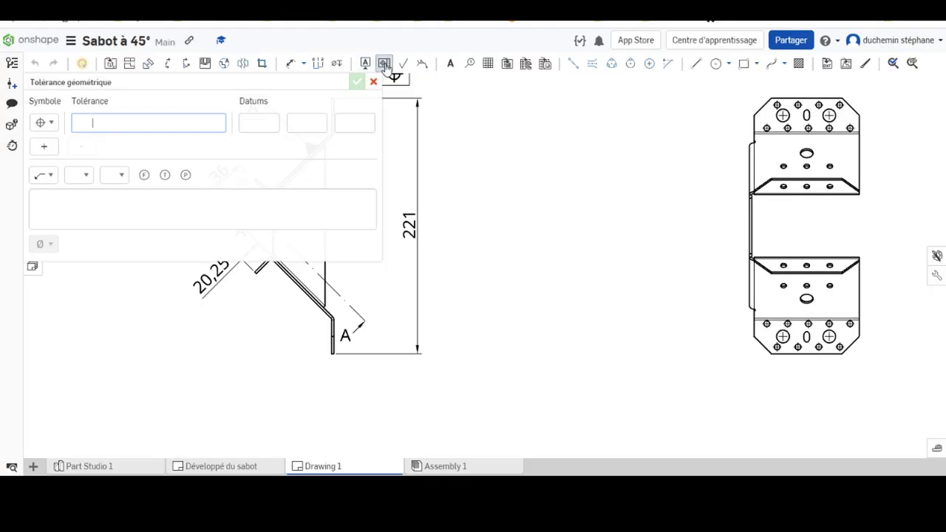
- Add a ⊥ 0,2 to datum A frame on the lower slanted edge, placed at lower left
left_click(53, 124)
left_click(55, 213)
type("0,2")
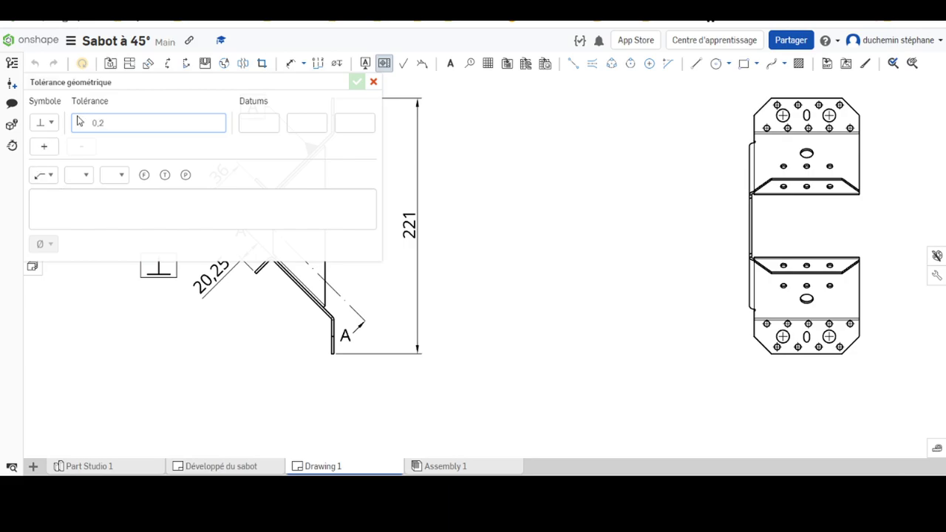
left_click(260, 123)
type("A")
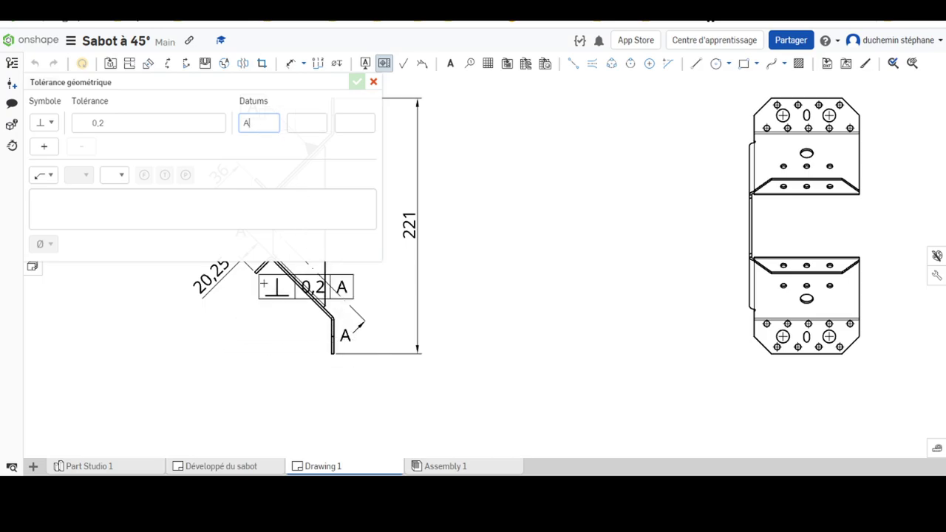
left_click(289, 288)
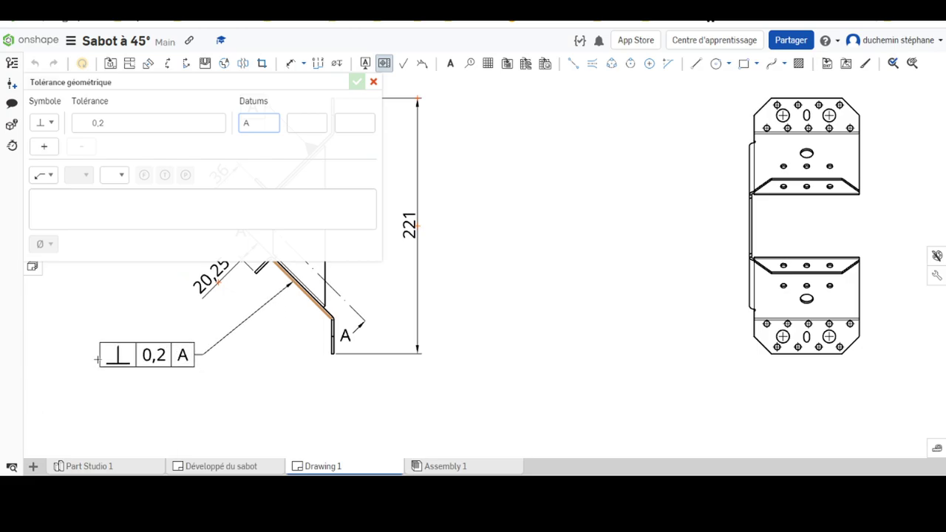
left_click(100, 365)
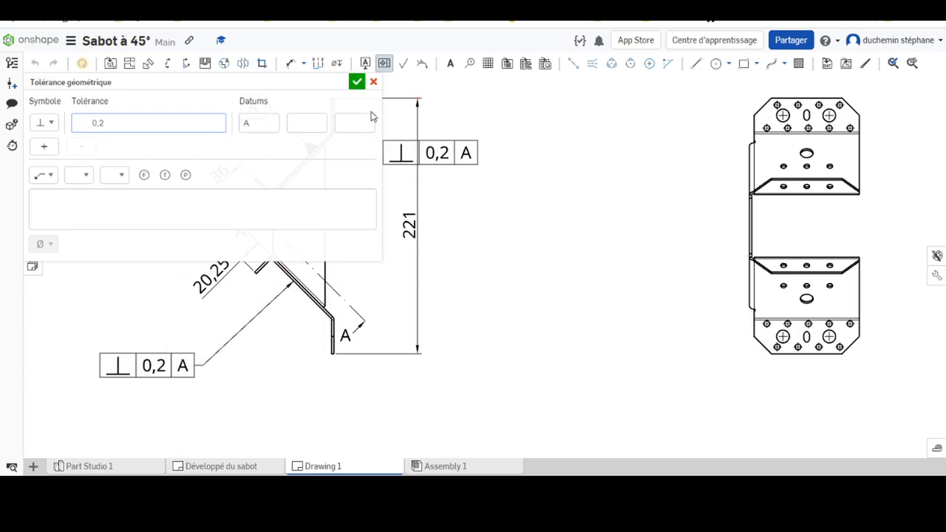
left_click(357, 81)
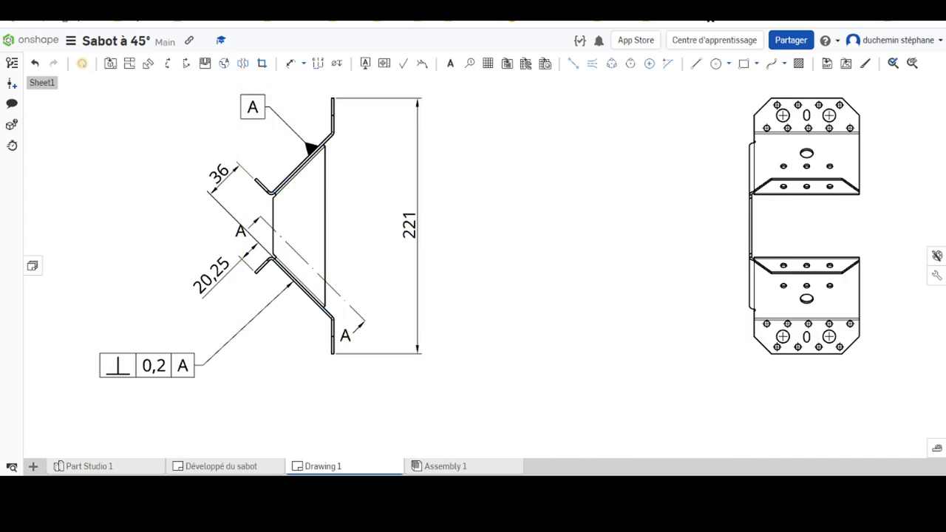
key("alt+Tab")
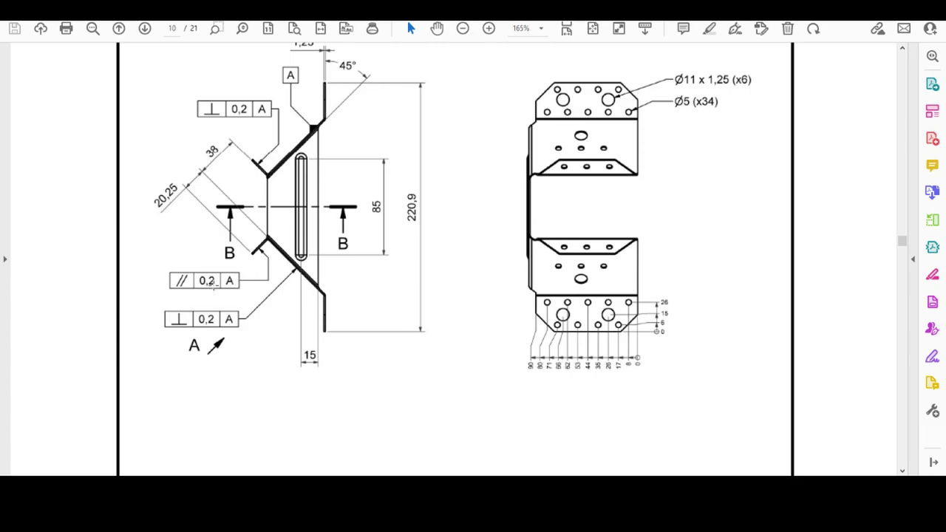
key("alt+Tab")
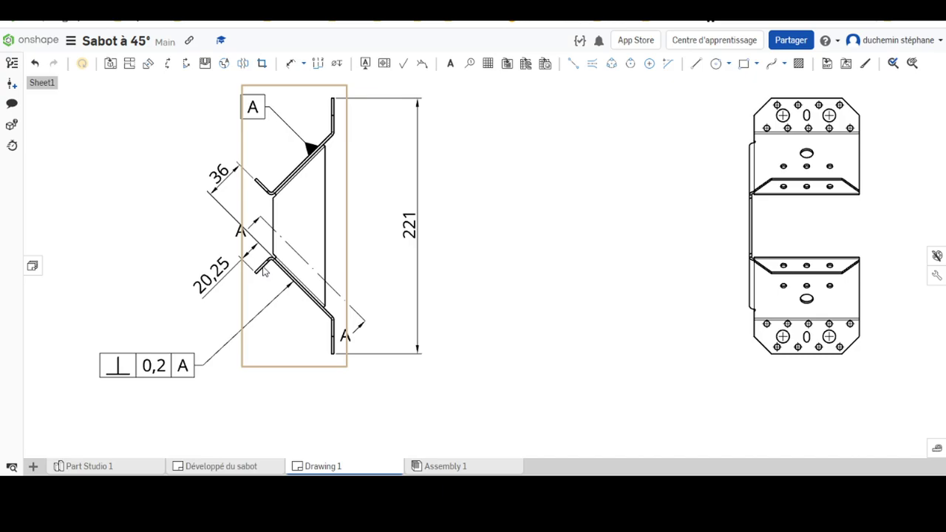
- Add a // 0,2 to datum A frame pointing at the lower short flange, below the view
scroll(271, 272, "down", 2)
scroll(431, 260, "up", 5)
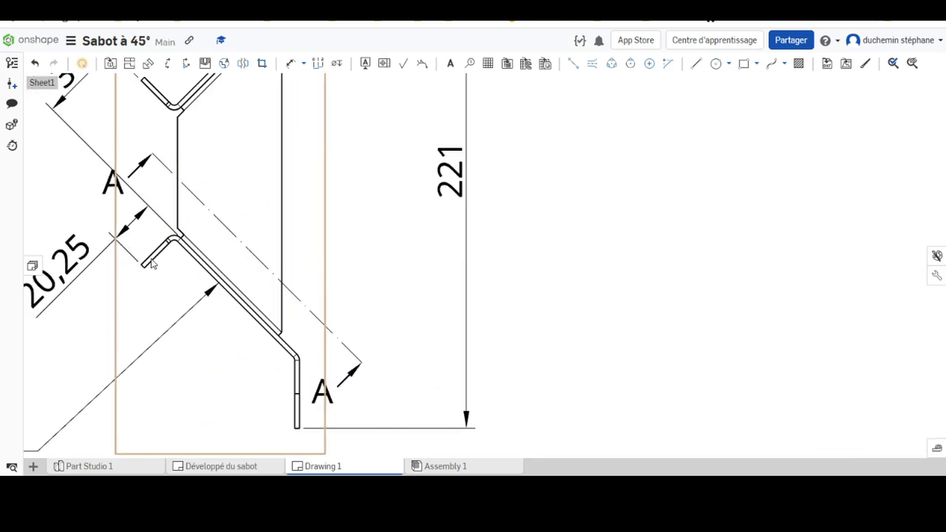
left_click(383, 65)
left_click(51, 124)
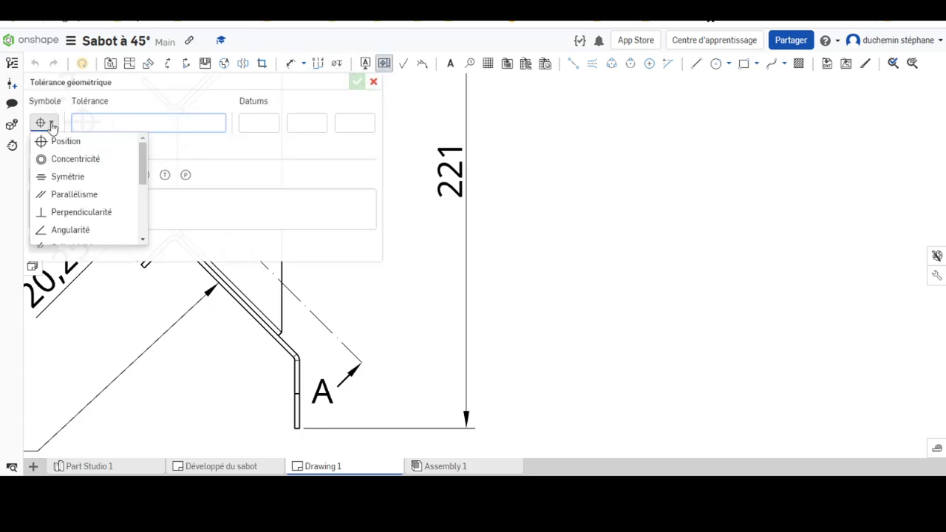
left_click(74, 194)
type("0,2")
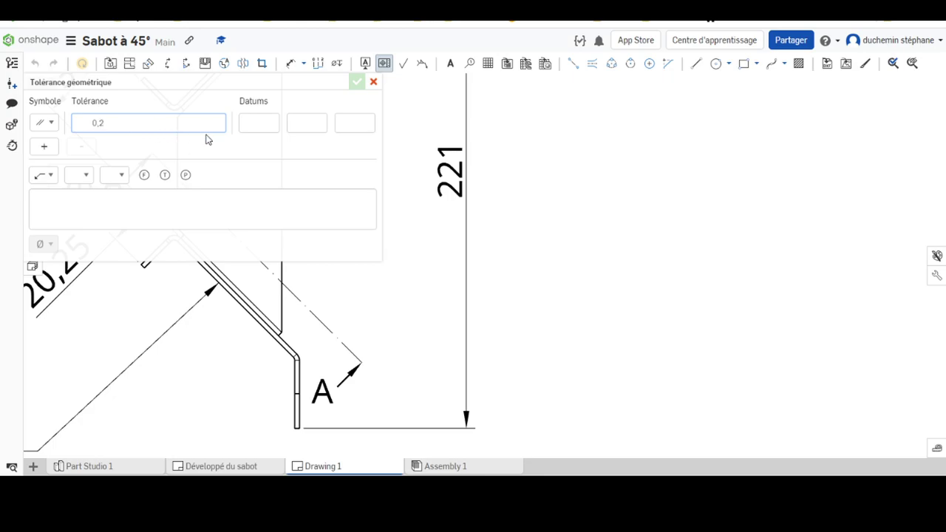
left_click(263, 131)
type("A")
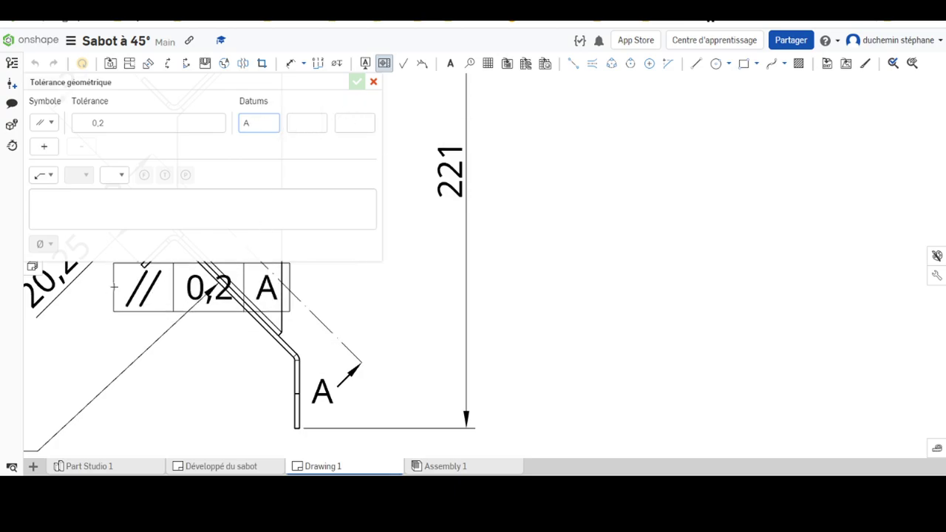
scroll(126, 277, "down", 3)
left_click(133, 275)
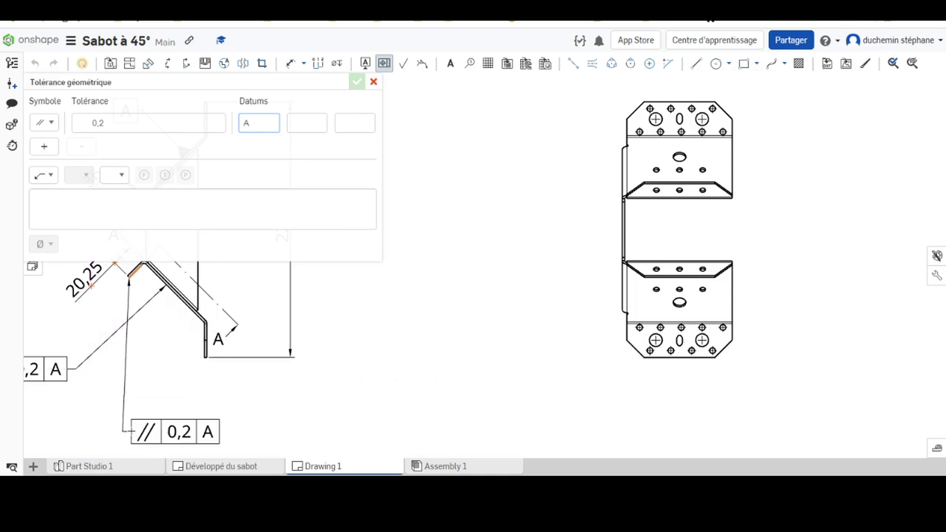
left_click(144, 439)
- Confirm the parallelism frame, shift it up and right, and reattach its leader to the short flange
left_click(356, 82)
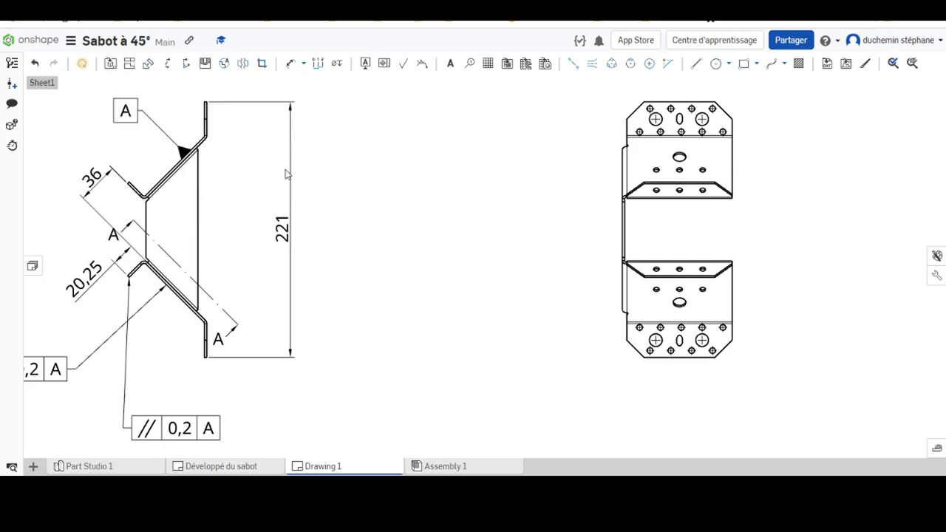
scroll(222, 259, "down", 5)
scroll(222, 258, "up", 3)
scroll(200, 270, "up", 4)
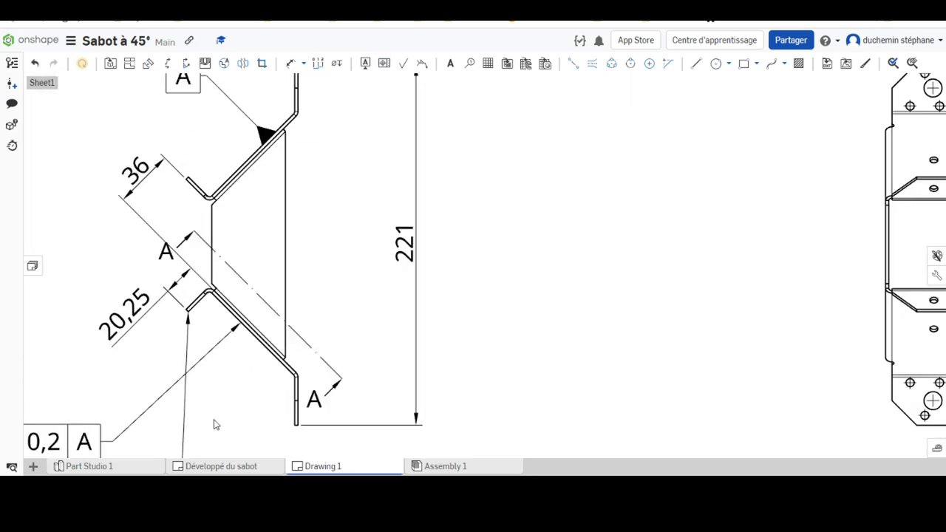
scroll(213, 288, "down", 4)
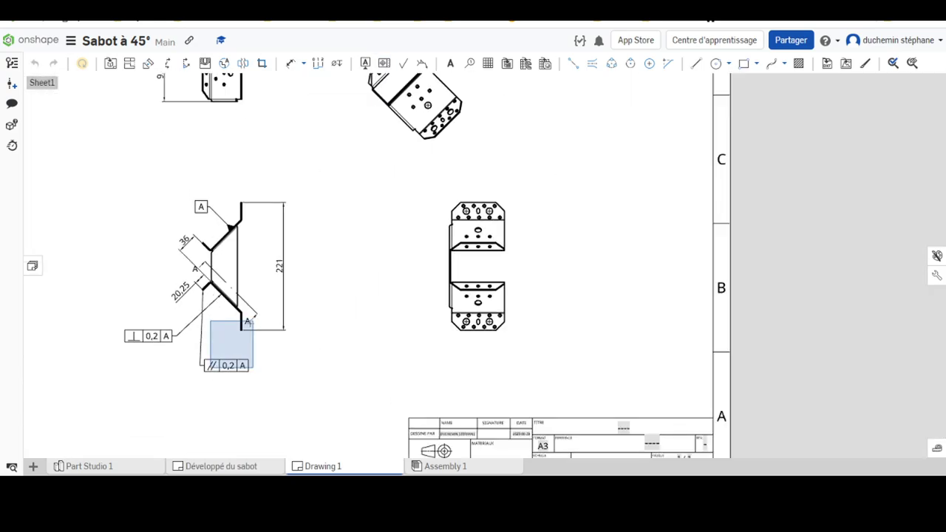
left_click_drag(213, 374, 312, 361)
scroll(277, 281, "down", 3)
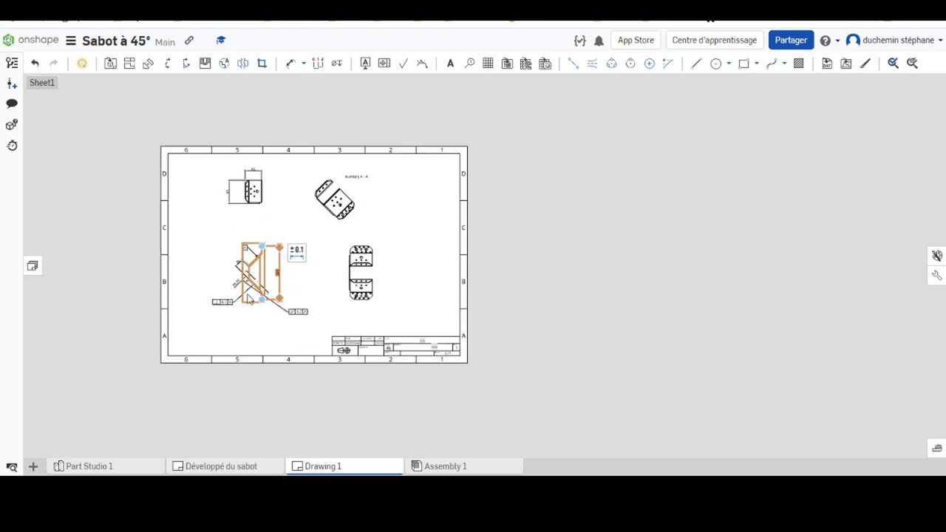
scroll(278, 281, "down", 3)
scroll(277, 280, "up", 4)
scroll(277, 281, "up", 4)
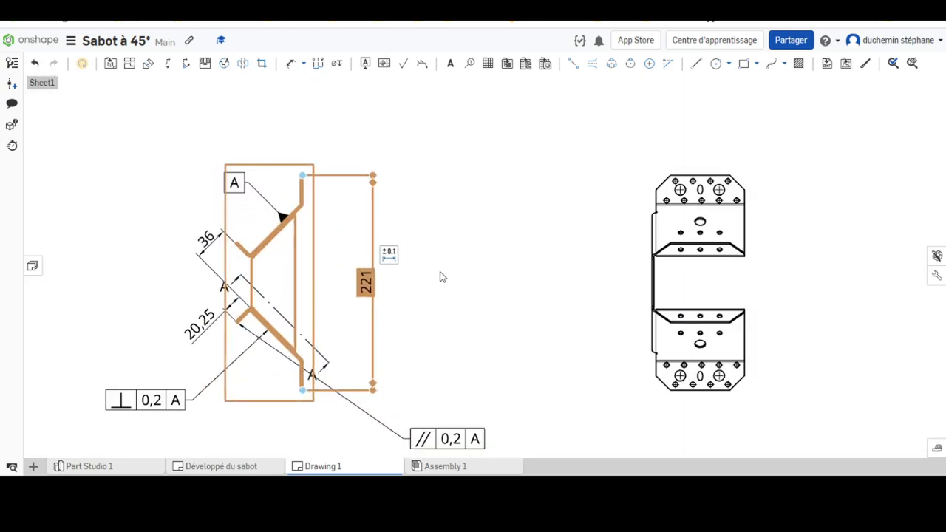
scroll(226, 343, "down", 3)
scroll(226, 342, "up", 3)
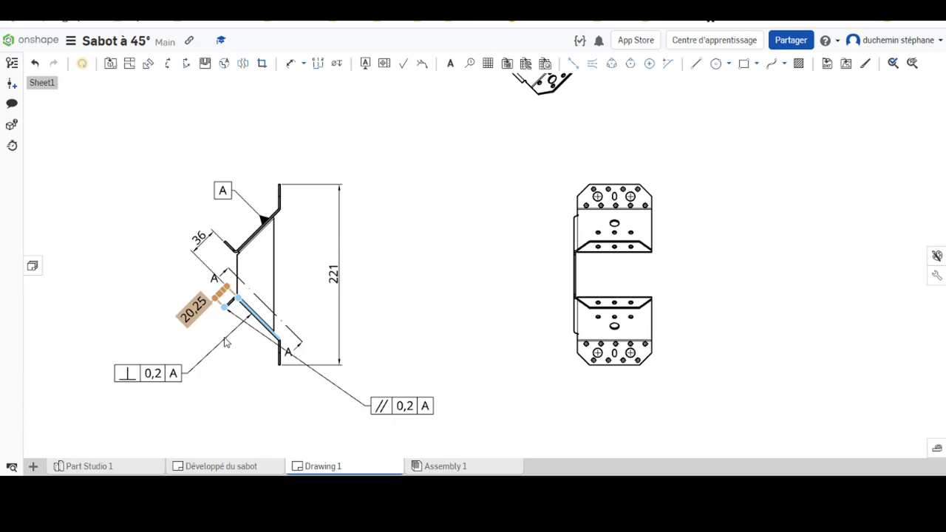
scroll(226, 342, "up", 5)
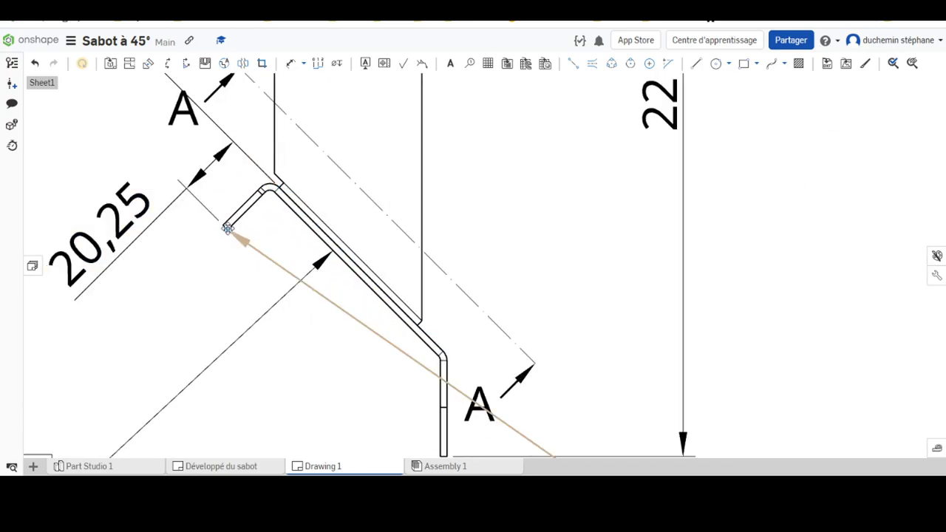
left_click_drag(235, 228, 258, 218)
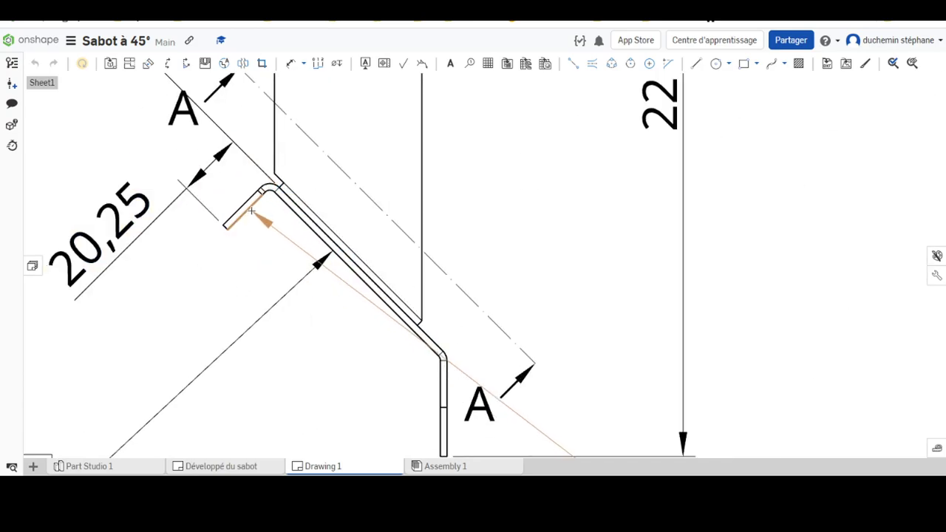
scroll(687, 380, "up", 3)
scroll(498, 319, "down", 2)
scroll(547, 363, "down", 3)
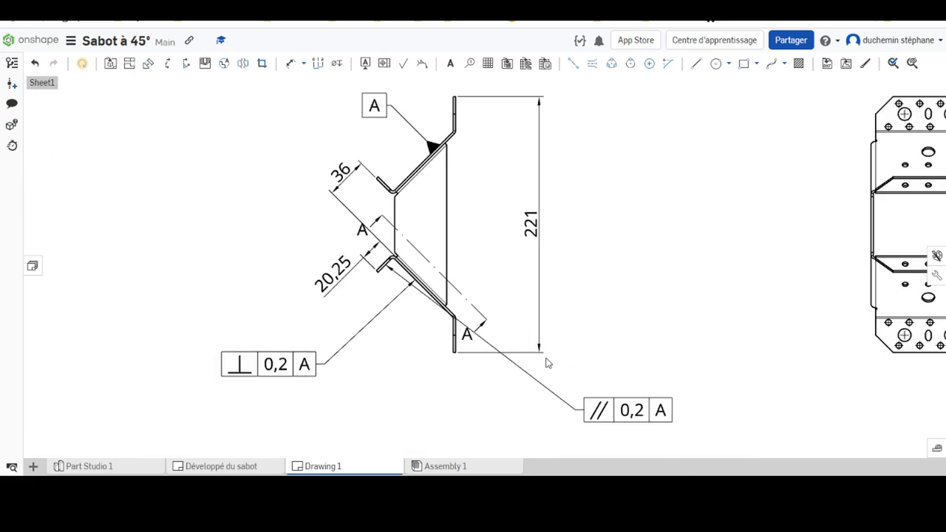
- Lower the perpendicularity frame and lay the parallelism frame along the 20,25 dimension
left_click_drag(621, 419, 384, 343)
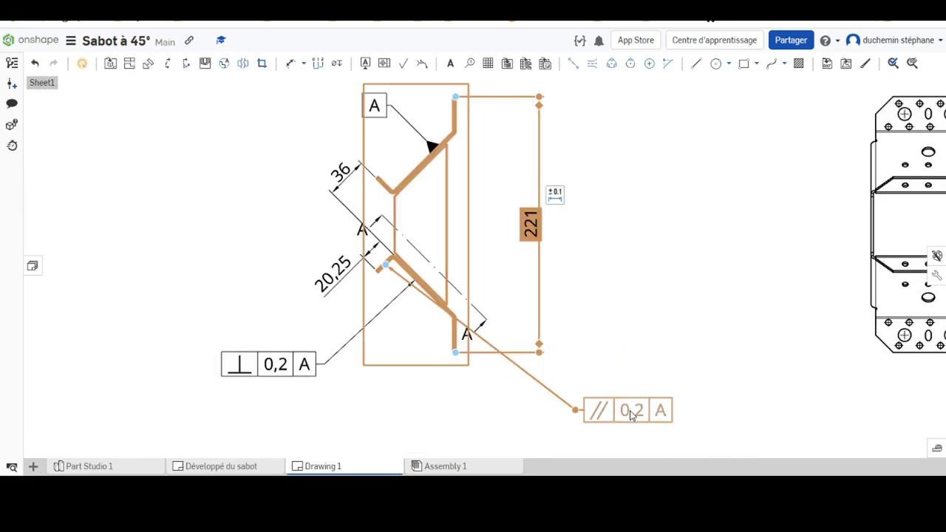
mouse_move(627, 414)
left_mouse_down()
mouse_move(330, 341)
mouse_move(385, 335)
left_mouse_up()
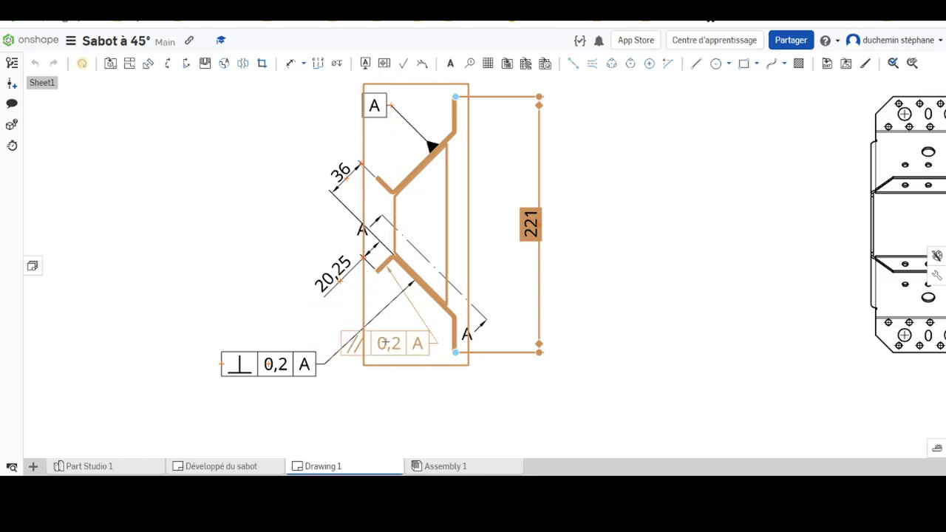
mouse_move(285, 374)
left_mouse_down()
mouse_move(373, 419)
mouse_move(366, 440)
left_mouse_up()
mouse_move(380, 335)
left_mouse_down()
mouse_move(364, 356)
mouse_move(220, 344)
mouse_move(310, 324)
mouse_move(274, 341)
left_mouse_up()
left_click(554, 328)
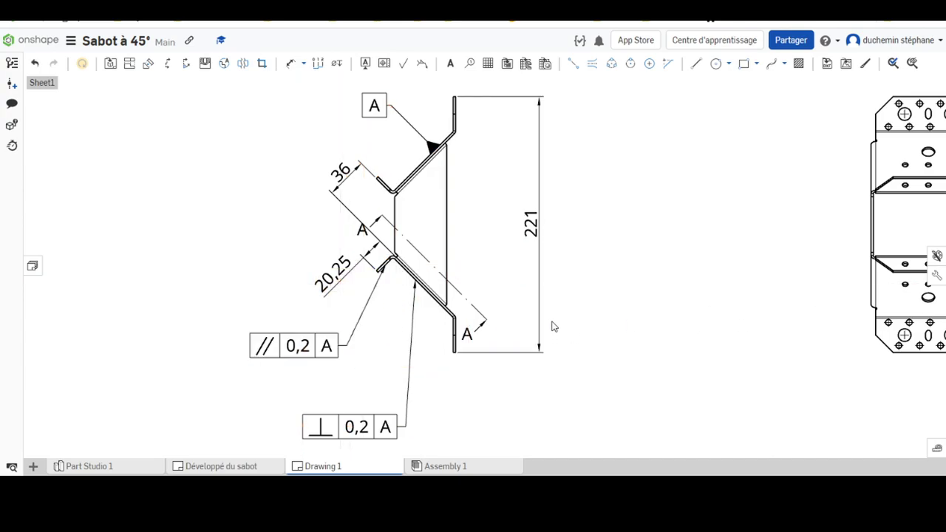
scroll(554, 328, "down", 5)
scroll(445, 339, "up", 5)
scroll(445, 339, "up", 3)
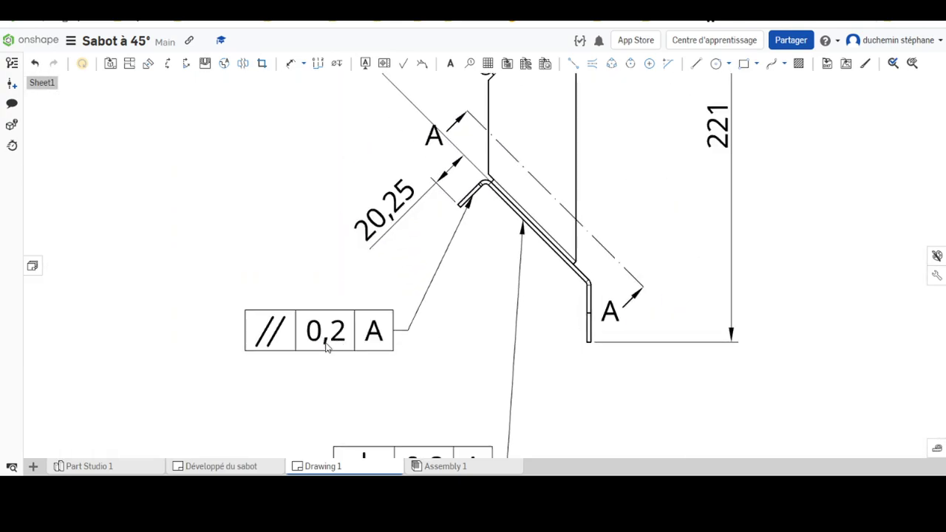
mouse_move(288, 345)
left_mouse_down()
mouse_move(347, 361)
mouse_move(311, 381)
left_mouse_up()
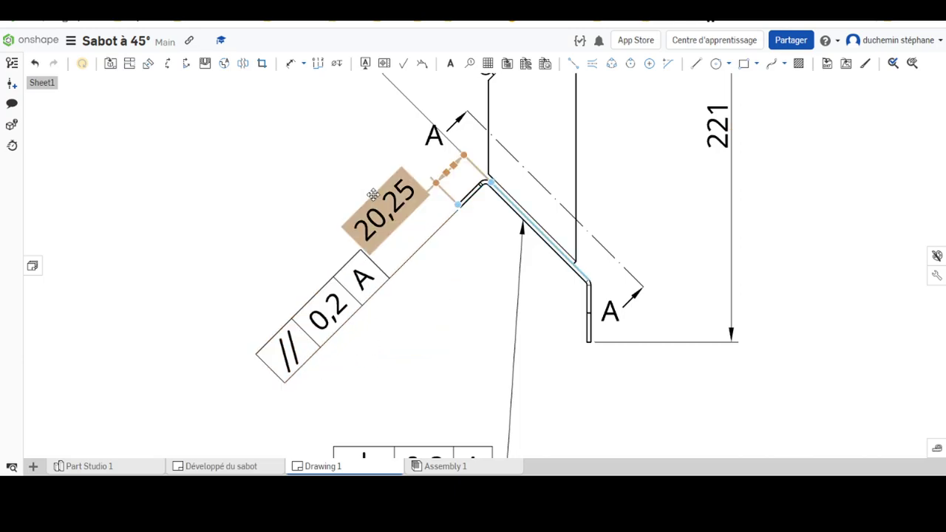
- Move the 20,25 dimension away from the part and aim the perpendicularity leader at the flange's lower corner
left_click_drag(353, 200, 288, 172)
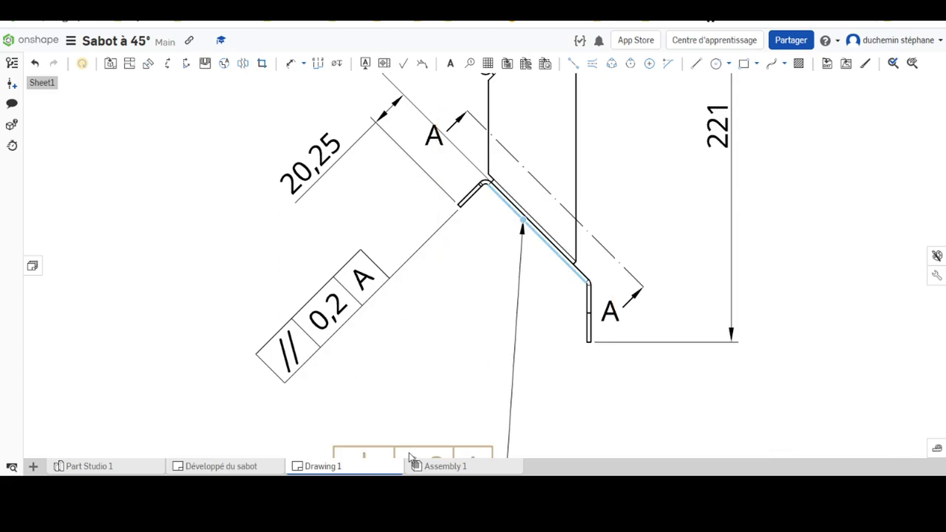
left_click_drag(411, 452, 408, 346)
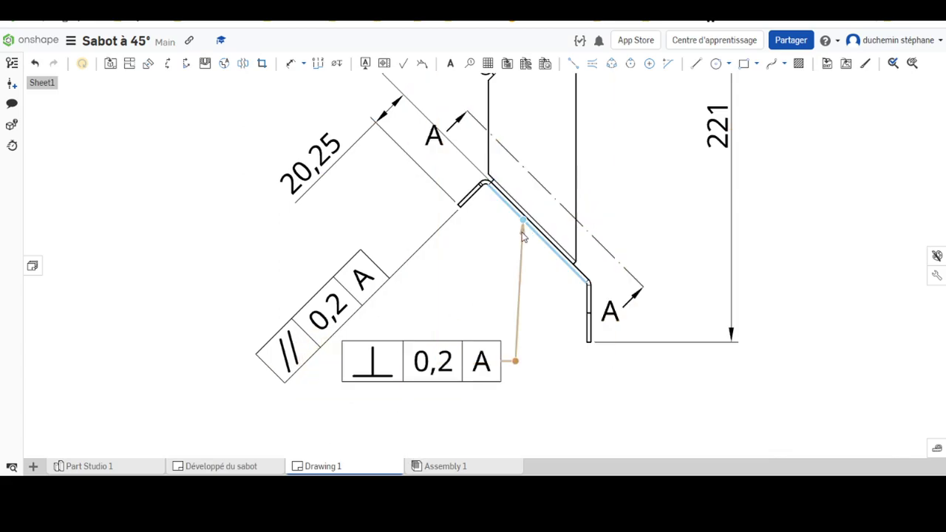
left_click_drag(524, 230, 583, 281)
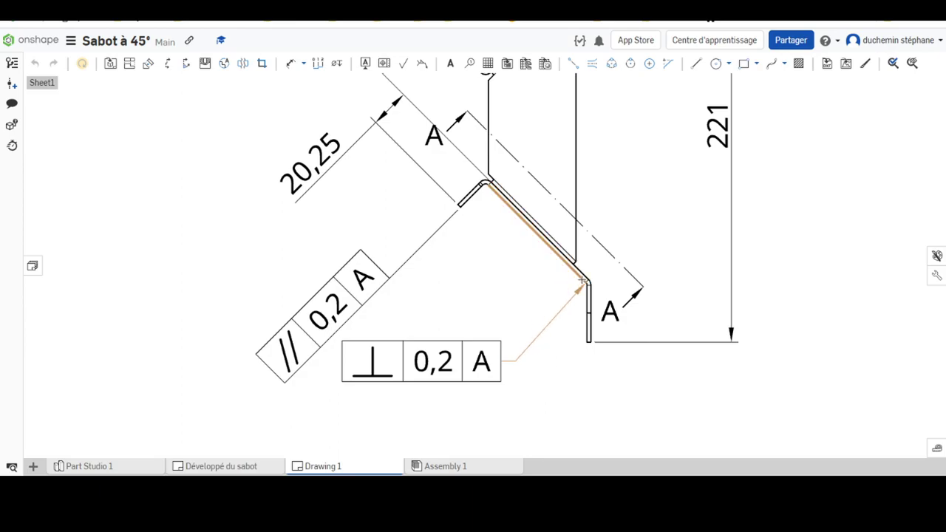
mouse_move(430, 363)
left_mouse_down()
mouse_move(423, 357)
mouse_move(425, 373)
left_mouse_up()
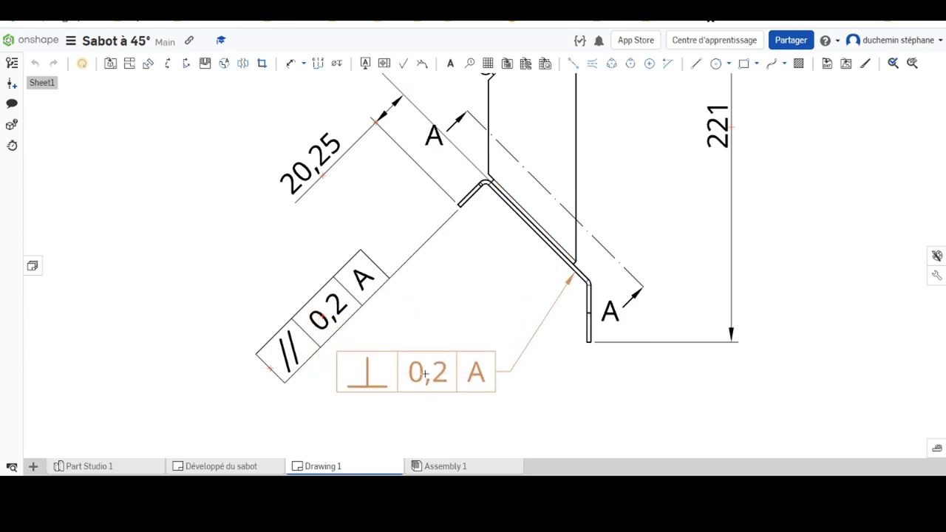
scroll(650, 380, "up", 5)
scroll(659, 347, "down", 5)
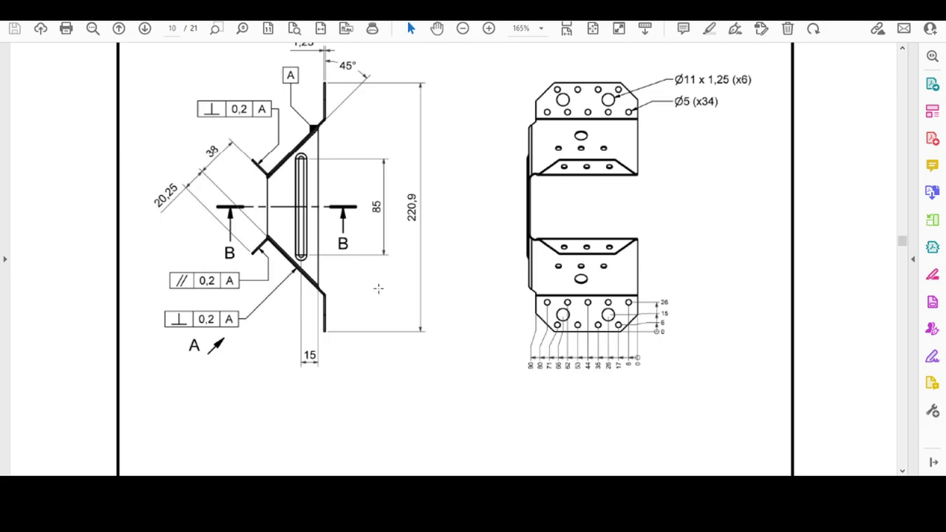
scroll(391, 267, "up", 2)
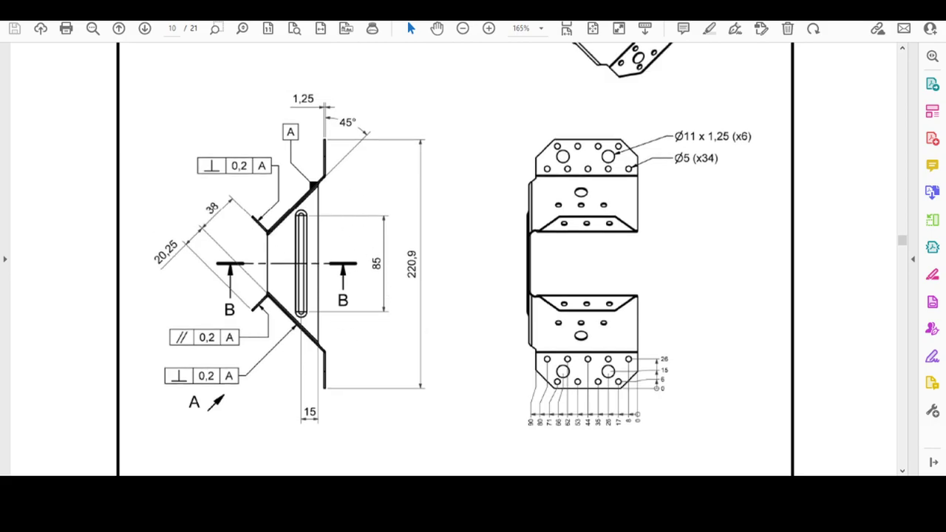
scroll(701, 205, "up", 2)
scroll(670, 207, "up", 4)
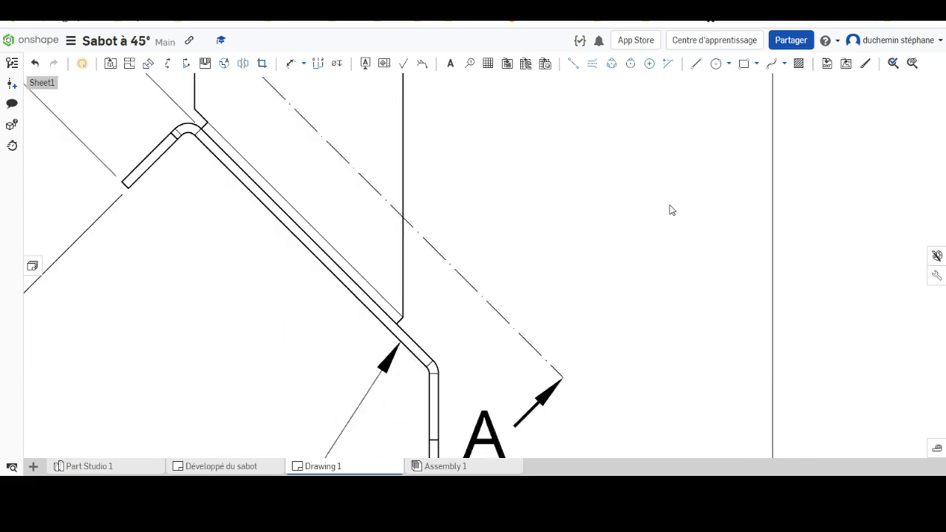
scroll(625, 150, "down", 5)
- Dimension the 45,0° angle between the upper diagonal flange edge and the vertical edge
middle_click_drag(625, 150, 522, 329)
scroll(463, 245, "down", 2)
scroll(517, 147, "down", 2)
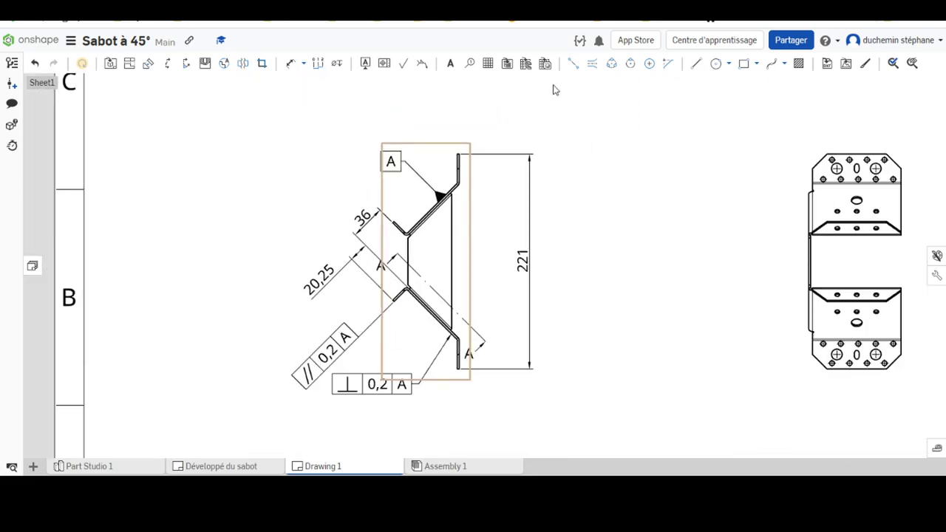
scroll(553, 89, "up", 3)
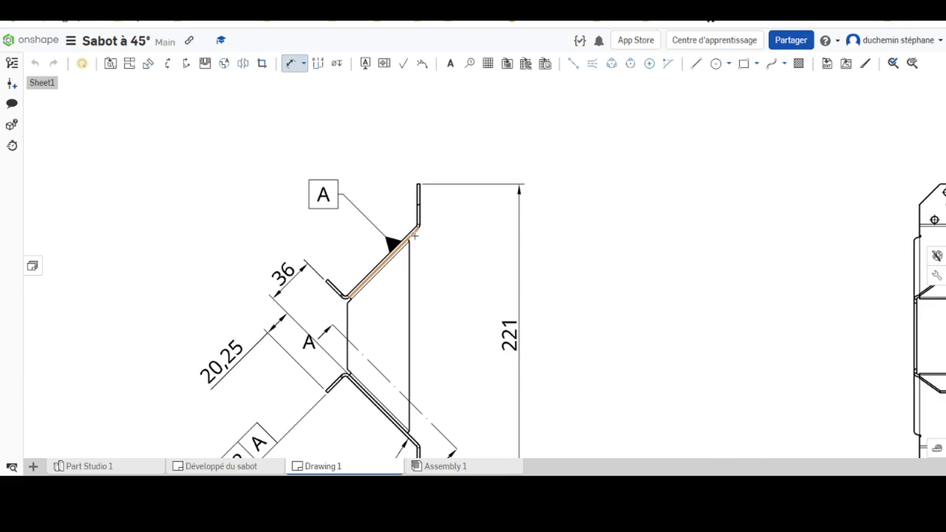
left_click(415, 235)
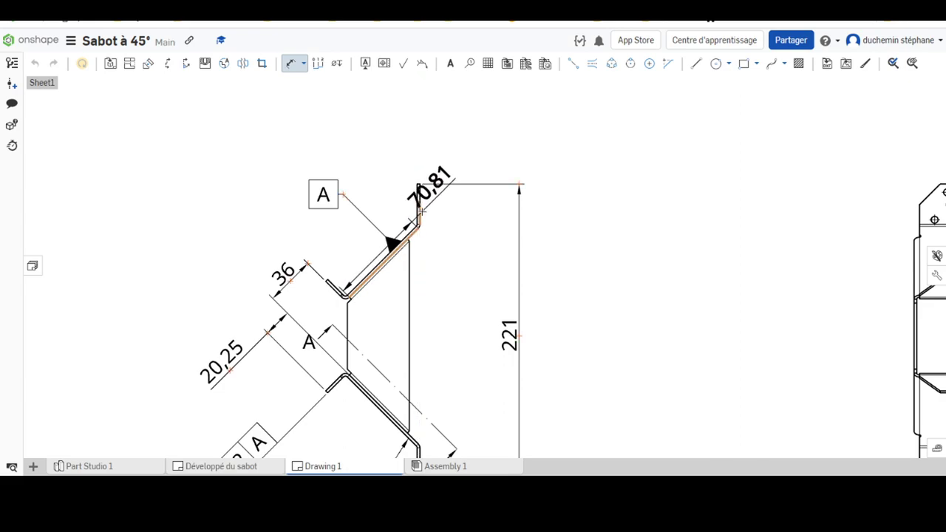
left_click(419, 210)
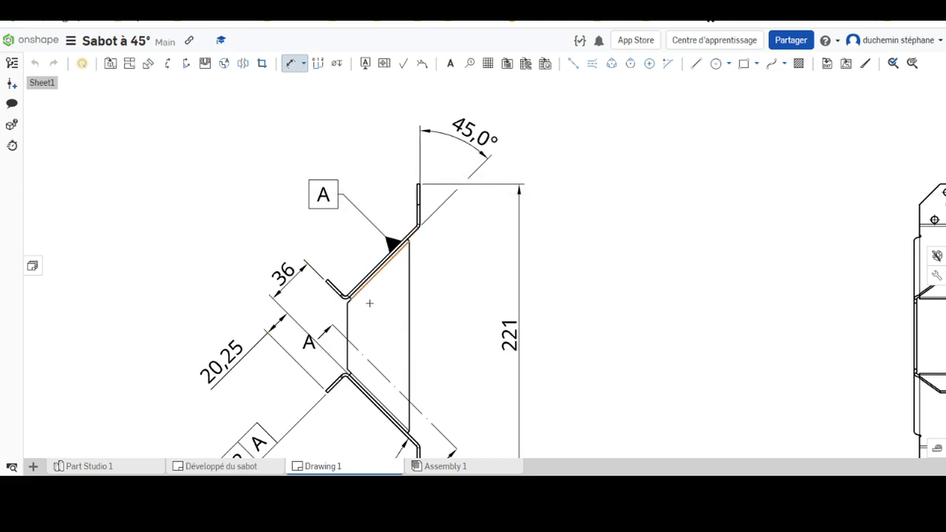
left_click(384, 64)
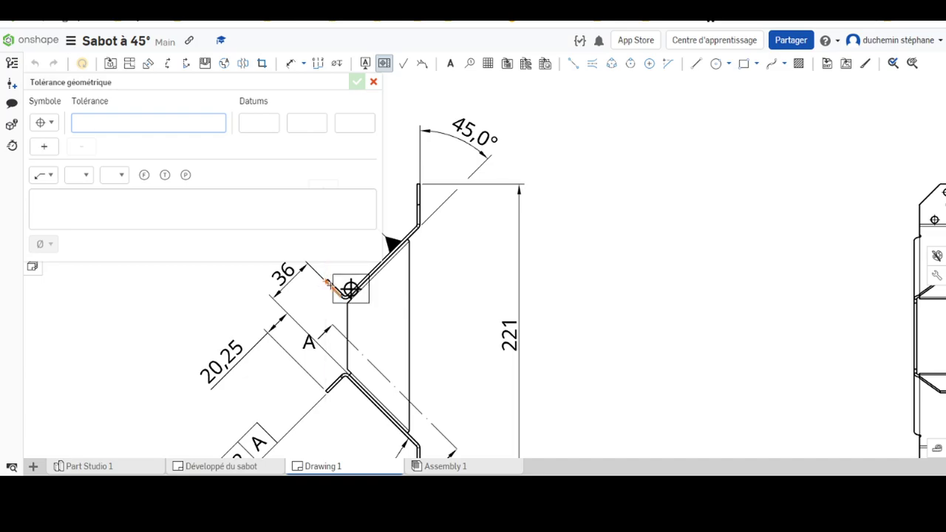
- Add a ⊥ 0,2 to datum A frame beside the 45° dimension, pointing at the upper short flange
scroll(351, 288, "up", 3)
scroll(377, 283, "up", 2)
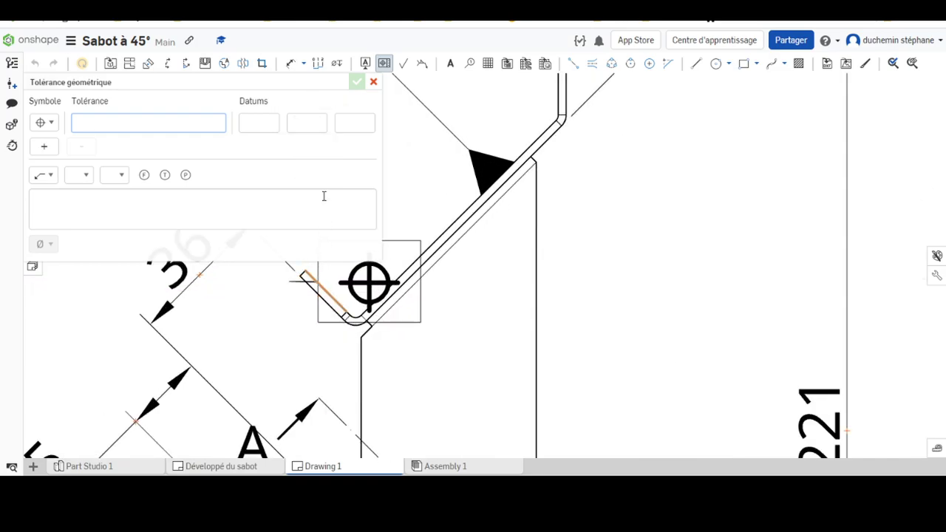
left_click(57, 124)
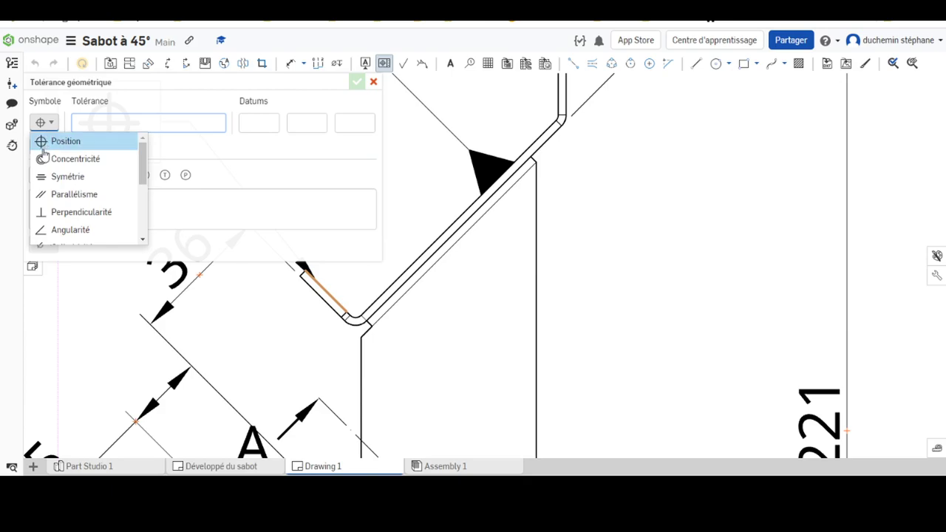
left_click(51, 212)
left_click(146, 127)
type("0,2")
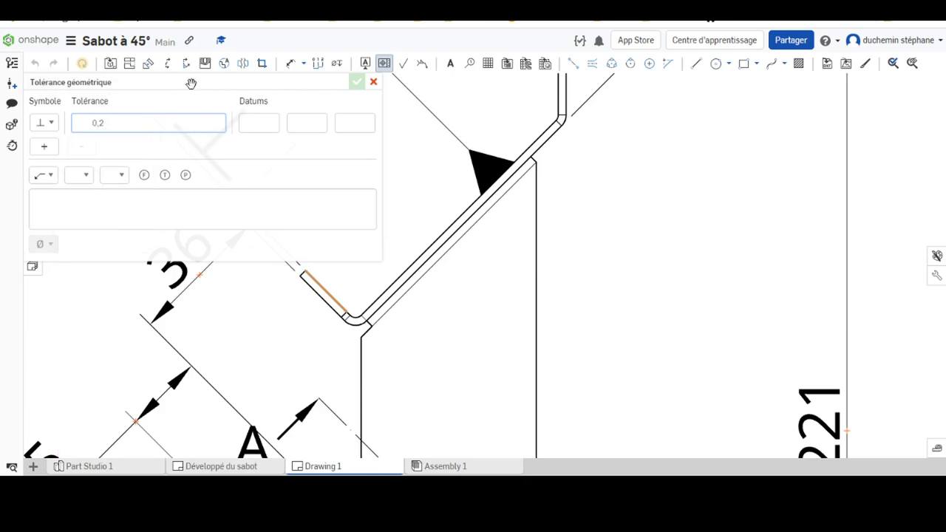
left_click(255, 125)
type("A")
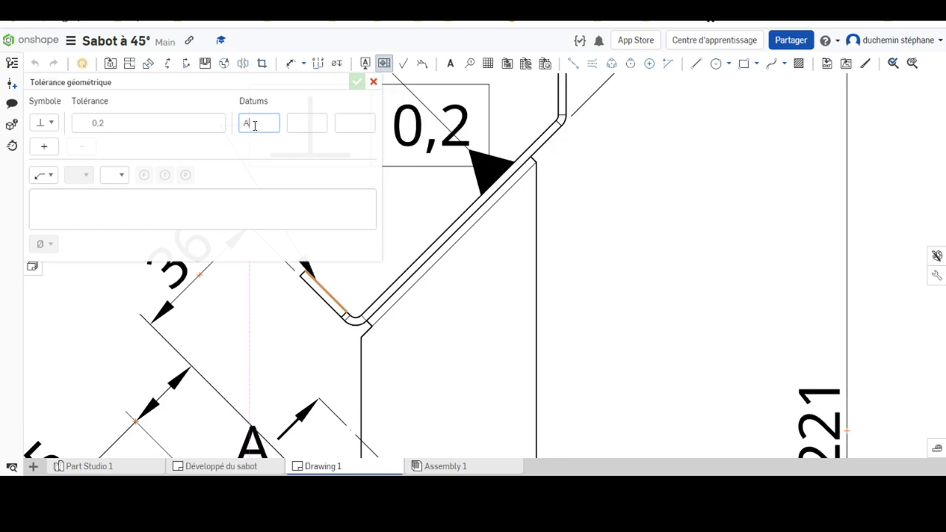
scroll(487, 222, "up", 2)
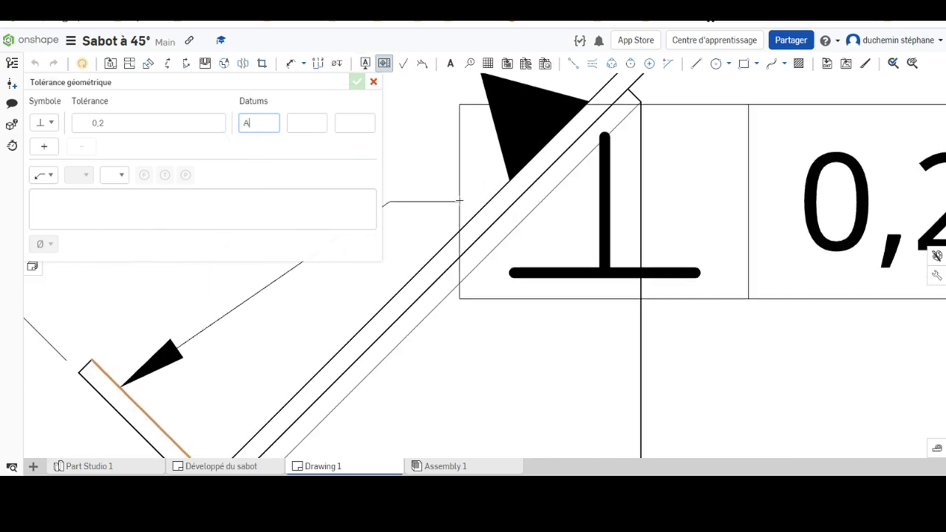
scroll(473, 209, "down", 5)
scroll(476, 203, "down", 3)
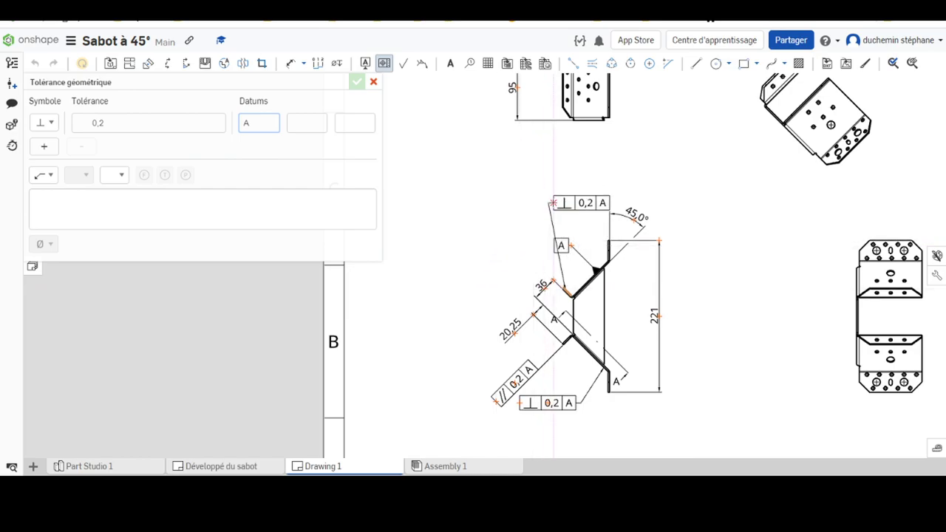
left_click(589, 195)
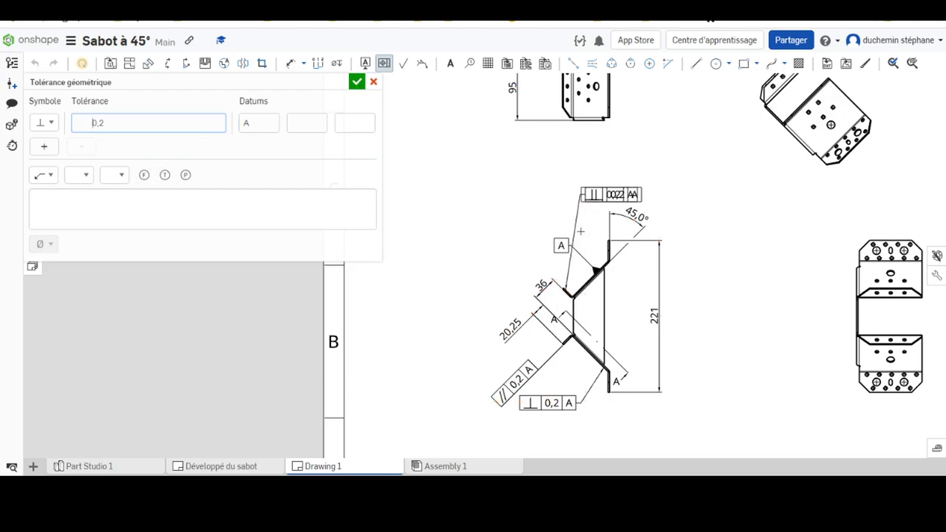
scroll(597, 249, "down", 2)
scroll(598, 248, "down", 2)
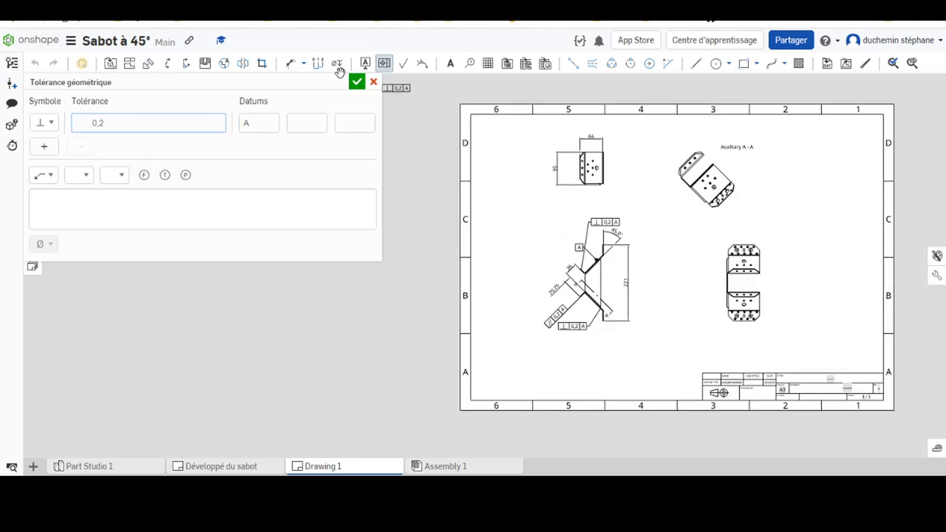
left_click(358, 84)
- Reattach the datum A symbol onto the inclined flange edge
scroll(682, 236, "down", 3)
scroll(570, 256, "up", 5)
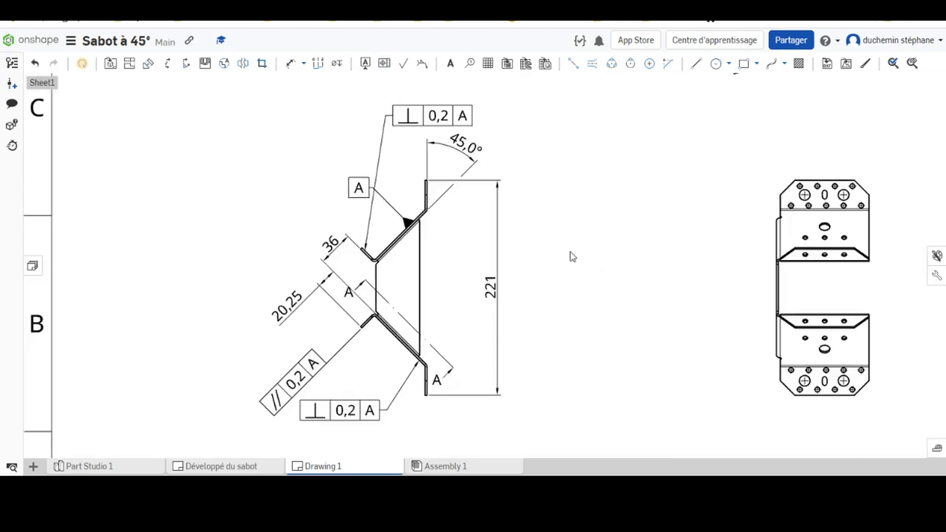
scroll(570, 256, "up", 2)
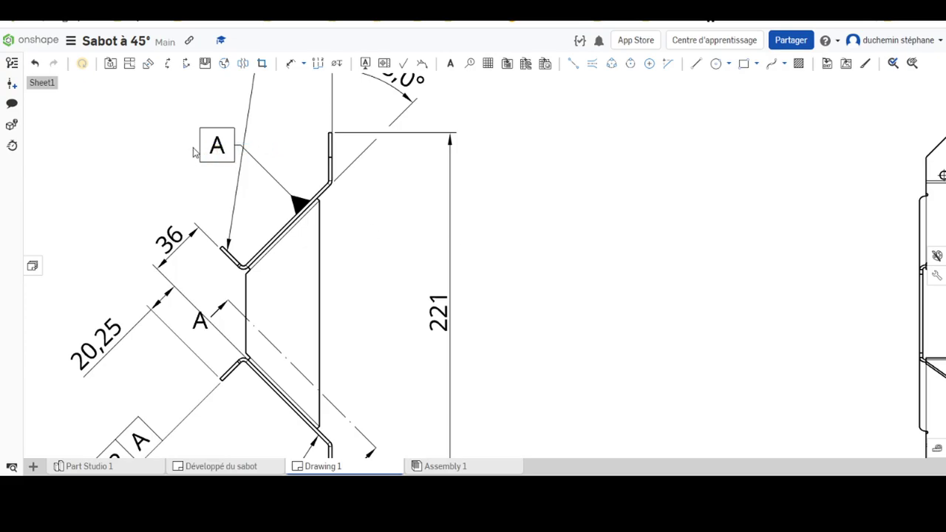
left_click_drag(259, 149, 305, 175)
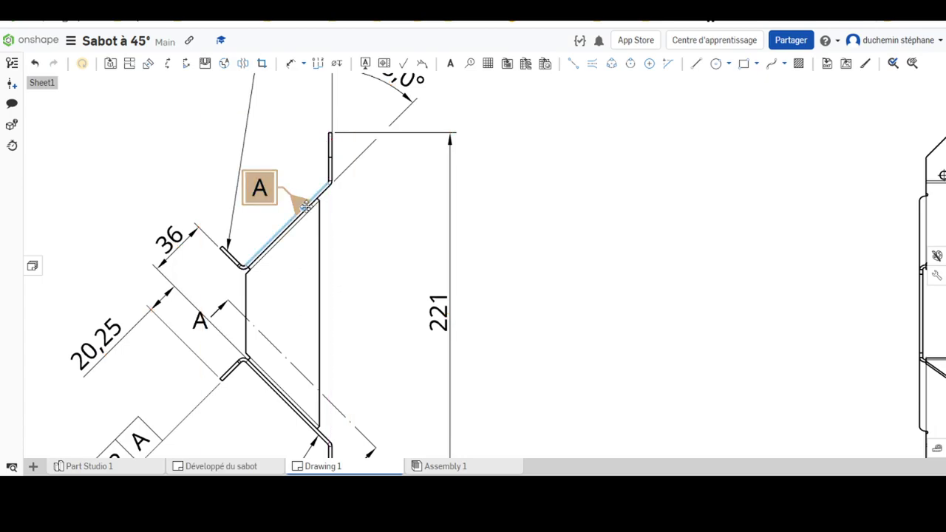
mouse_move(303, 207)
left_mouse_down()
mouse_move(328, 176)
mouse_move(306, 185)
mouse_move(317, 194)
left_mouse_up()
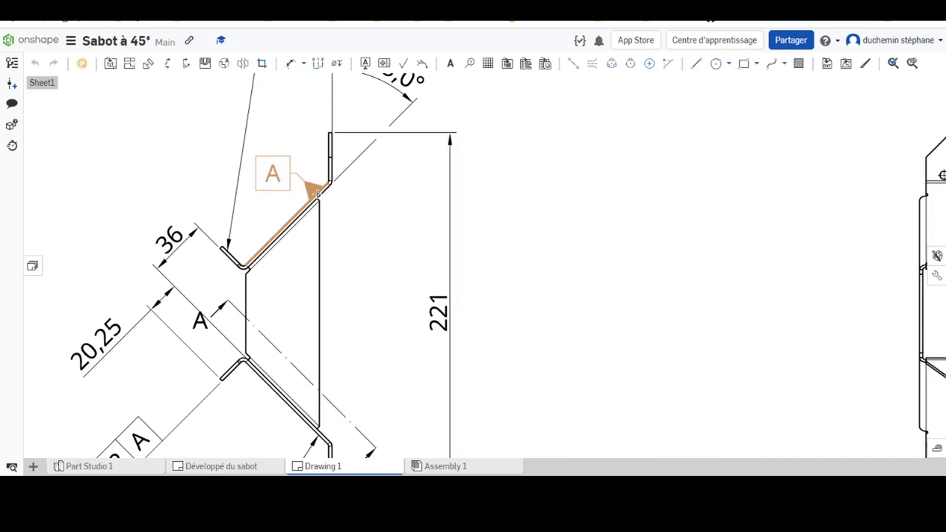
left_click(318, 194)
scroll(570, 194, "up", 2)
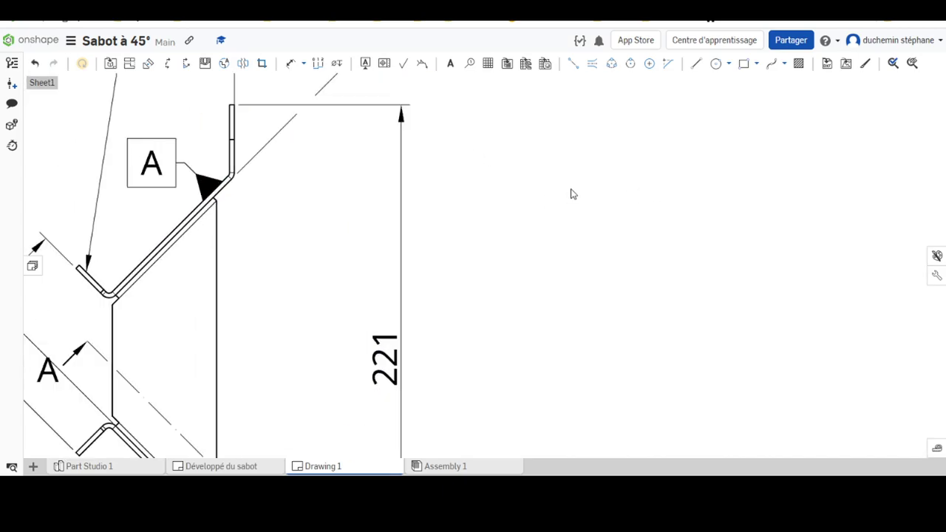
scroll(475, 181, "down", 5)
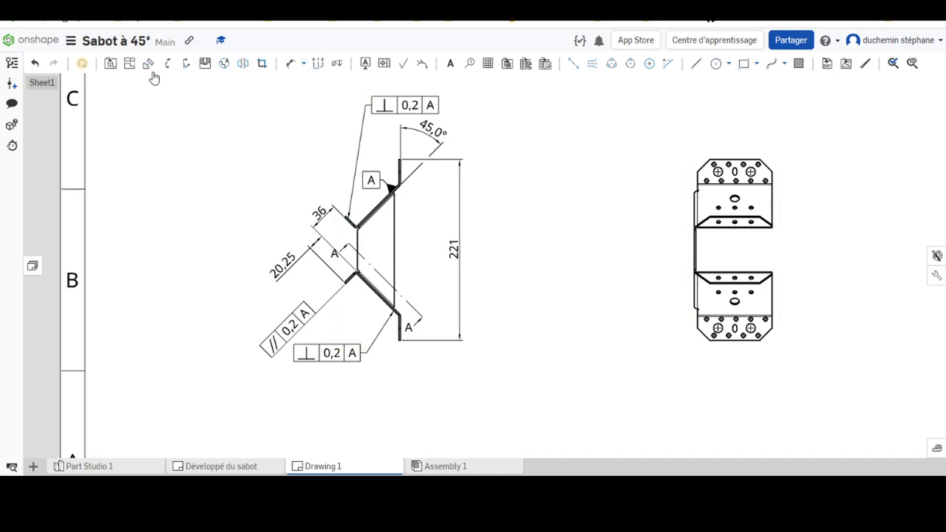
- Try an ordinate dimension with a zero origin above the flat-pattern holes, then cancel it
left_click(318, 64)
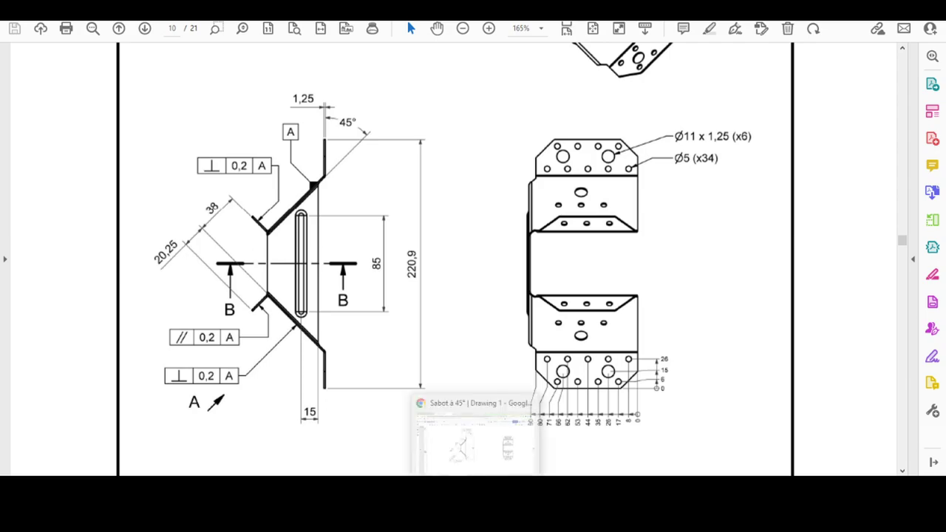
left_click(477, 458)
scroll(738, 325, "down", 3)
scroll(738, 324, "up", 5)
scroll(739, 324, "up", 4)
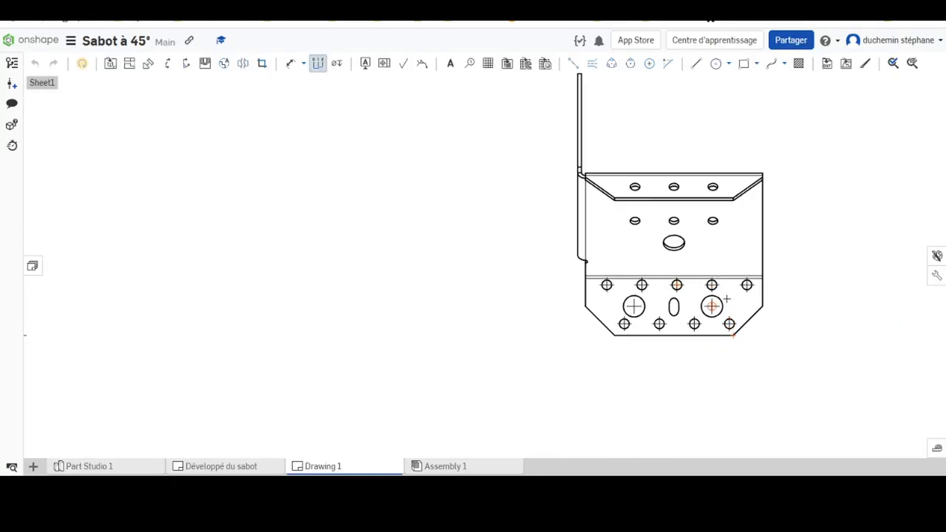
scroll(732, 274, "up", 2)
left_click(755, 280)
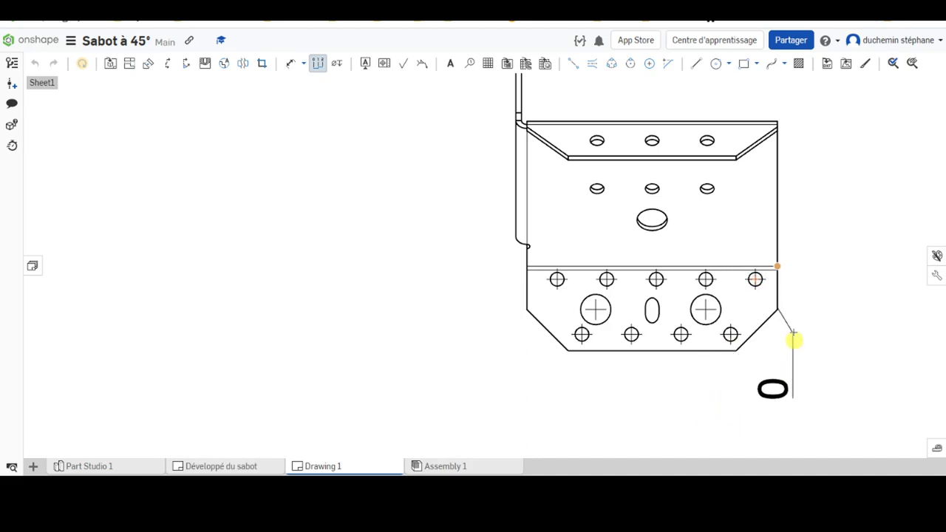
scroll(788, 414, "up", 3)
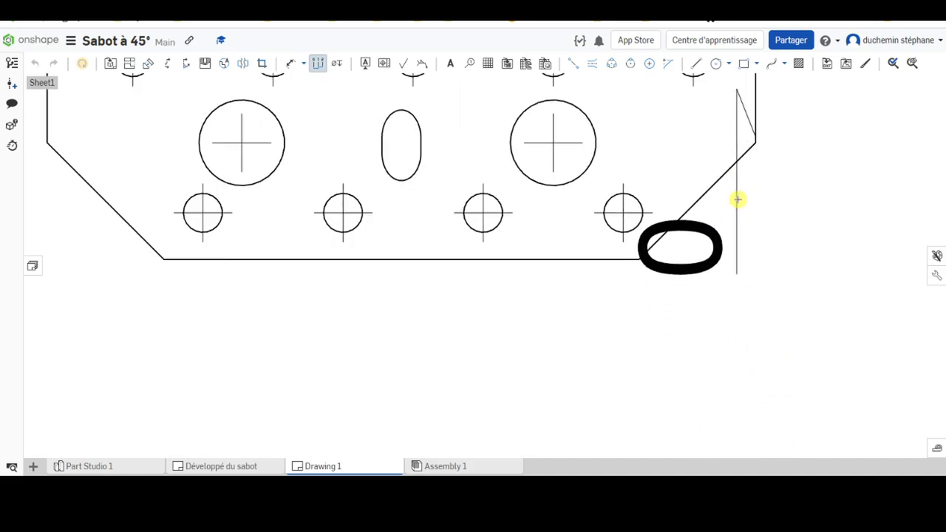
scroll(750, 214, "down", 3)
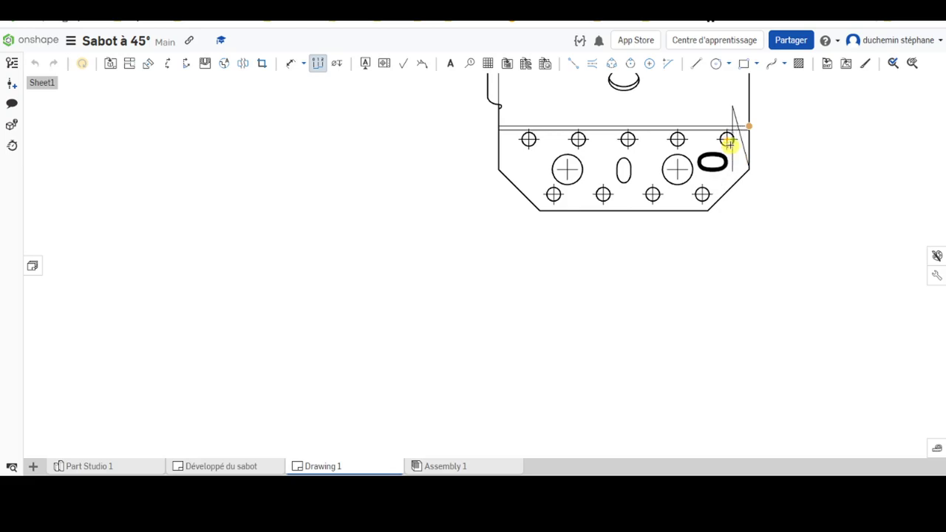
left_click(727, 137)
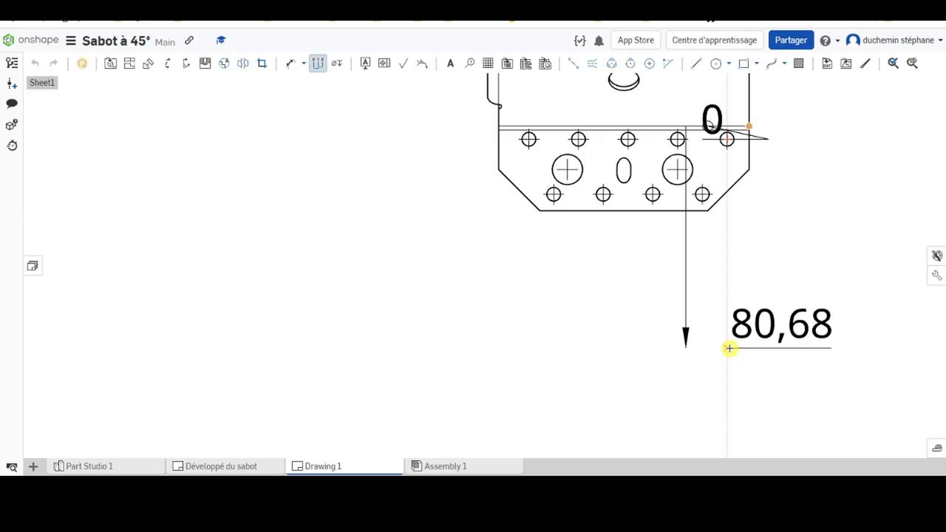
key("Escape")
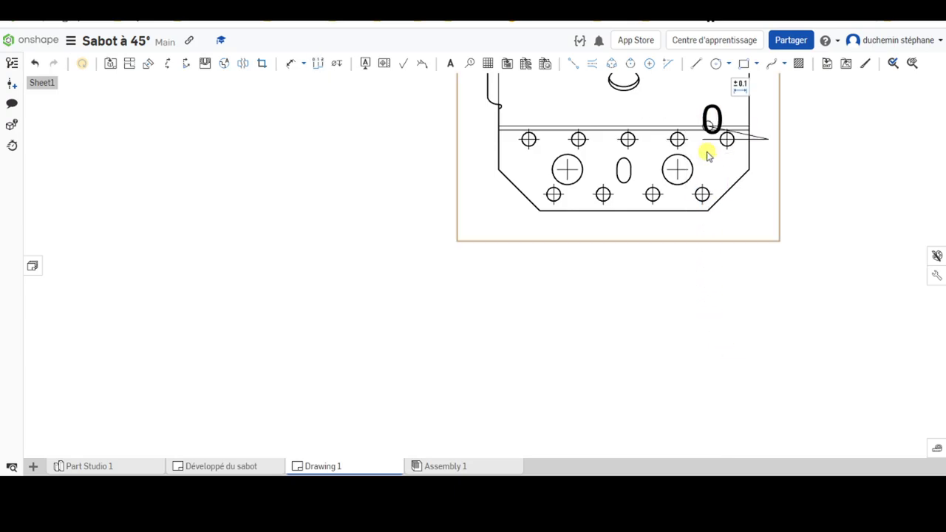
scroll(707, 156, "up", 3)
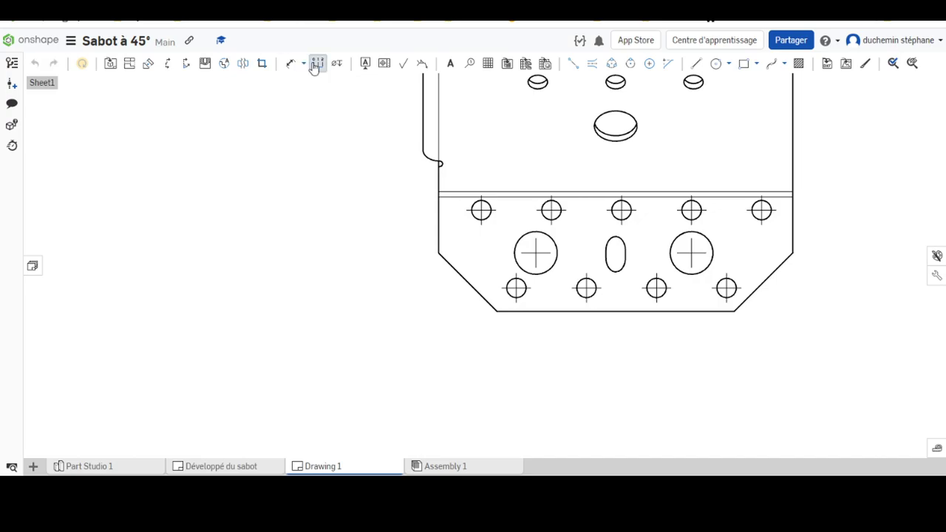
- Ordinate-dimension the hole row from the flange corner: 0, …, 35, 44, 53, 62, 66, 71, 80
left_click(794, 234)
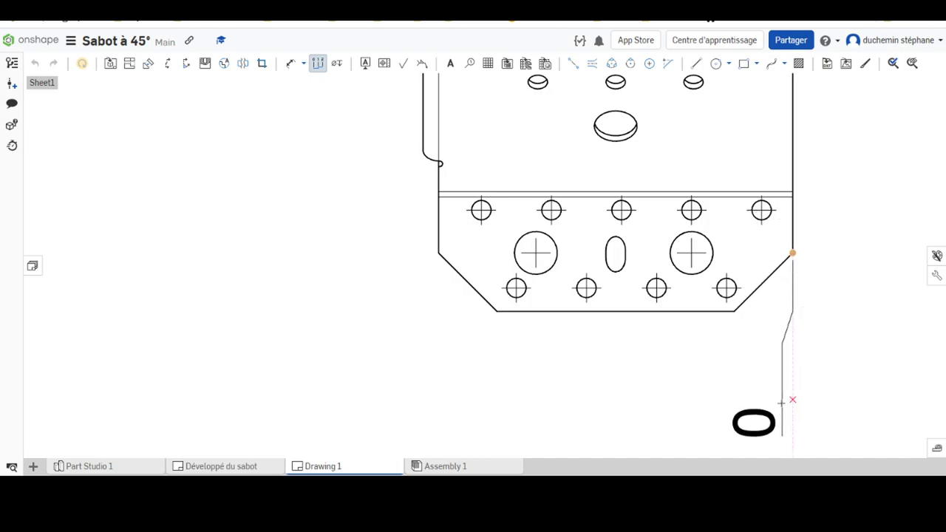
scroll(793, 437, "up", 1)
scroll(790, 370, "down", 2)
scroll(798, 400, "down", 2)
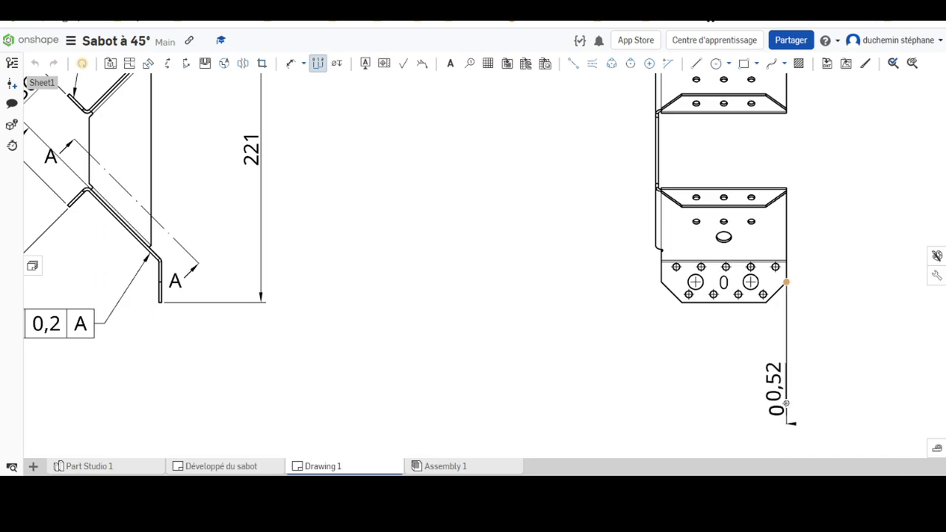
left_click(775, 267)
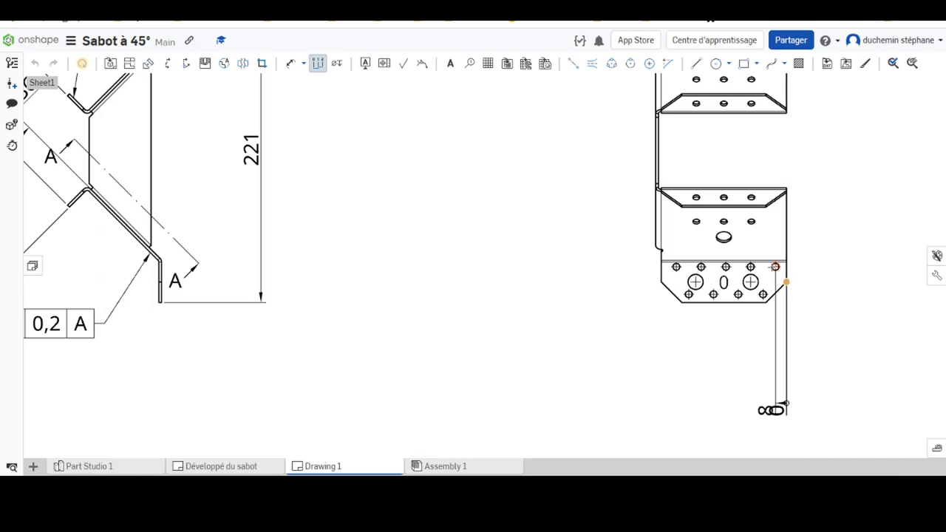
left_click(775, 267)
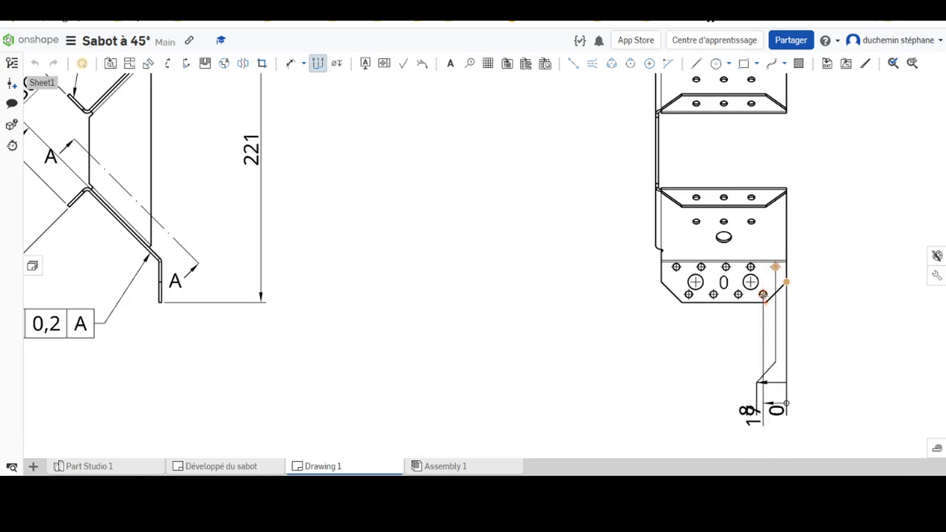
left_click(763, 295)
left_click(750, 282)
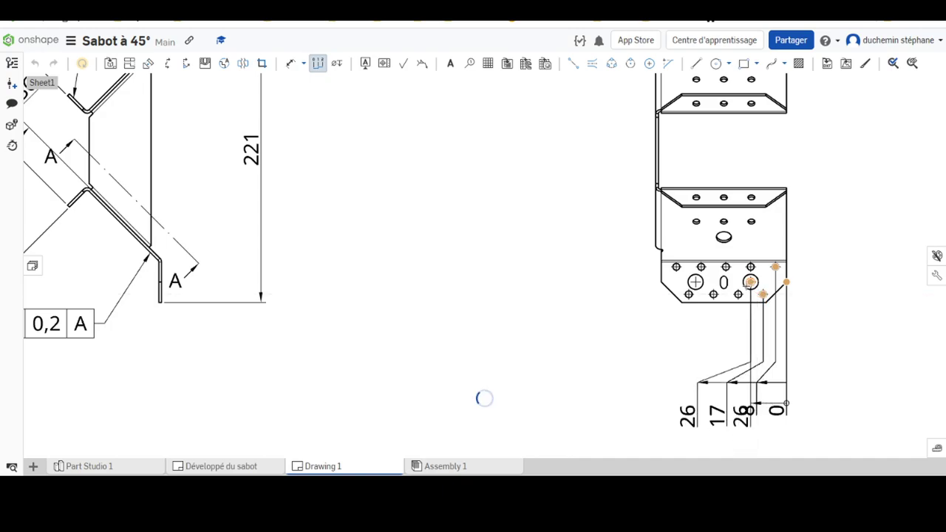
left_click(738, 294)
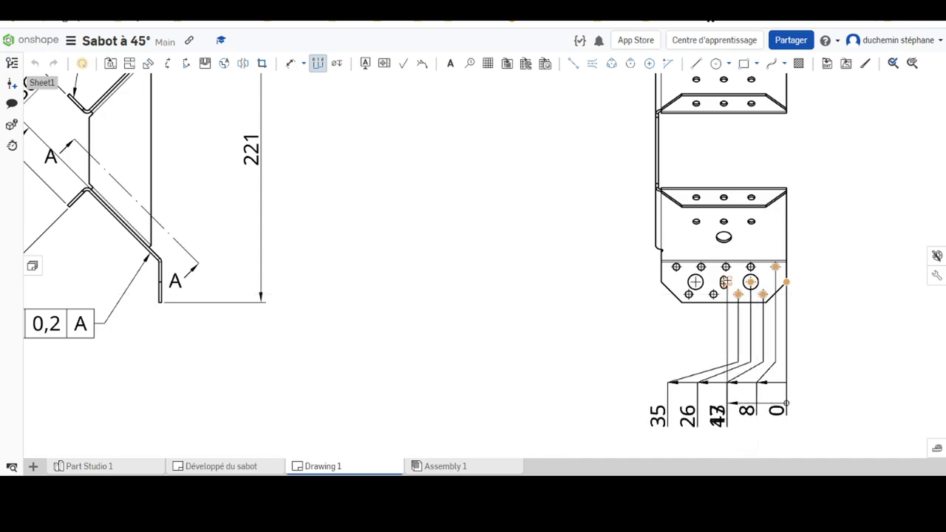
left_click(726, 266)
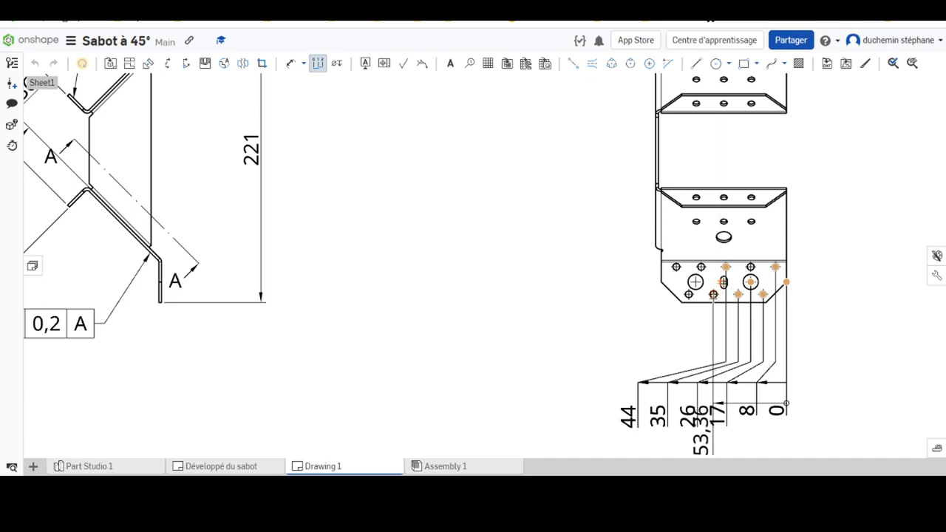
left_click(714, 294)
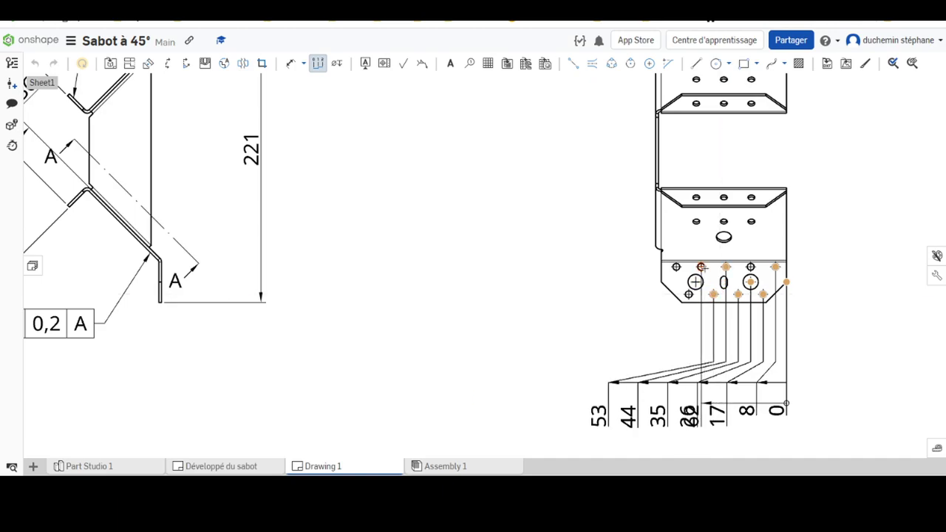
left_click(701, 268)
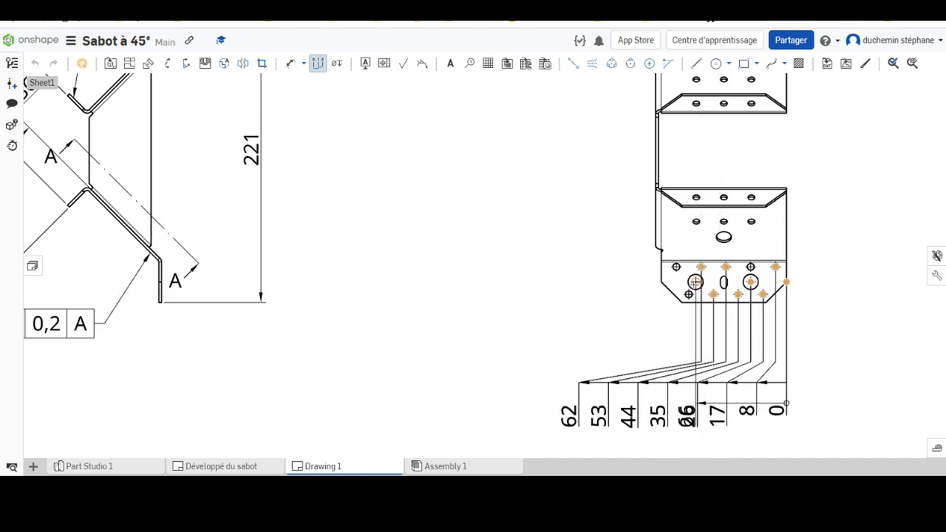
left_click(695, 282)
left_click(688, 295)
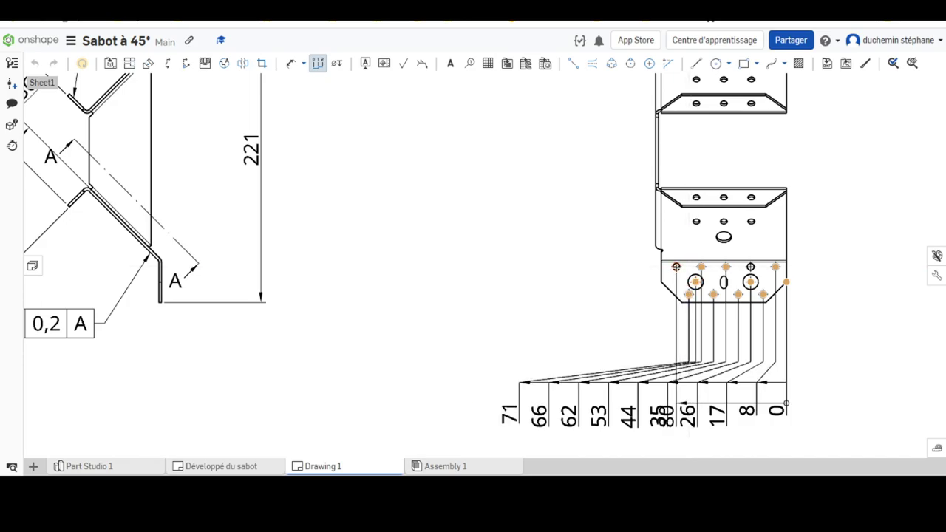
left_click(676, 266)
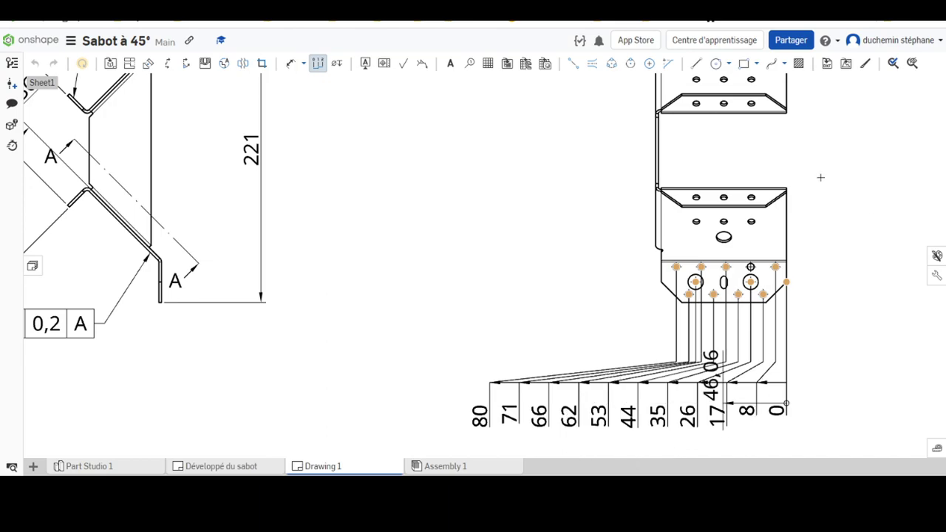
key("Escape")
- Drag the 80 ordinate leader's jog point higher up its vertical extension line
scroll(747, 339, "up", 2)
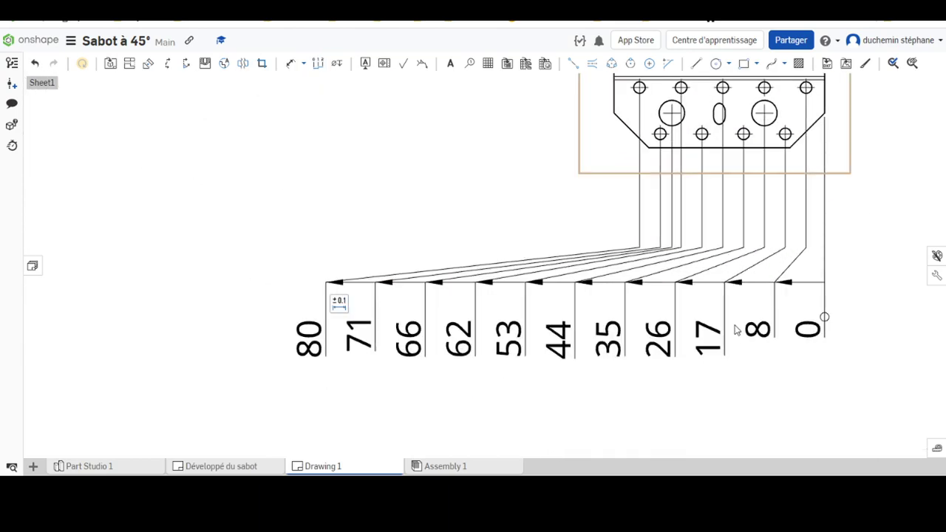
scroll(747, 338, "down", 3)
scroll(747, 339, "up", 2)
scroll(746, 337, "down", 3)
scroll(745, 337, "up", 3)
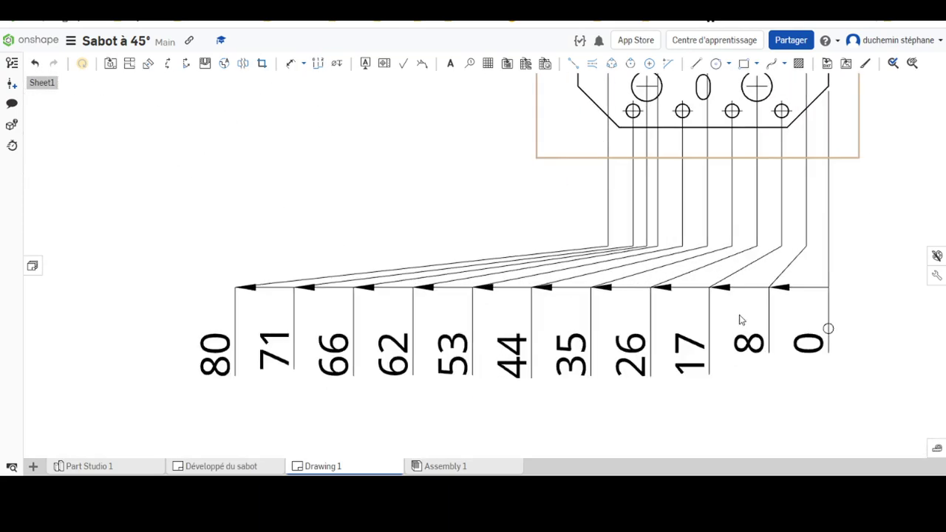
scroll(740, 321, "up", 1)
left_click(581, 235)
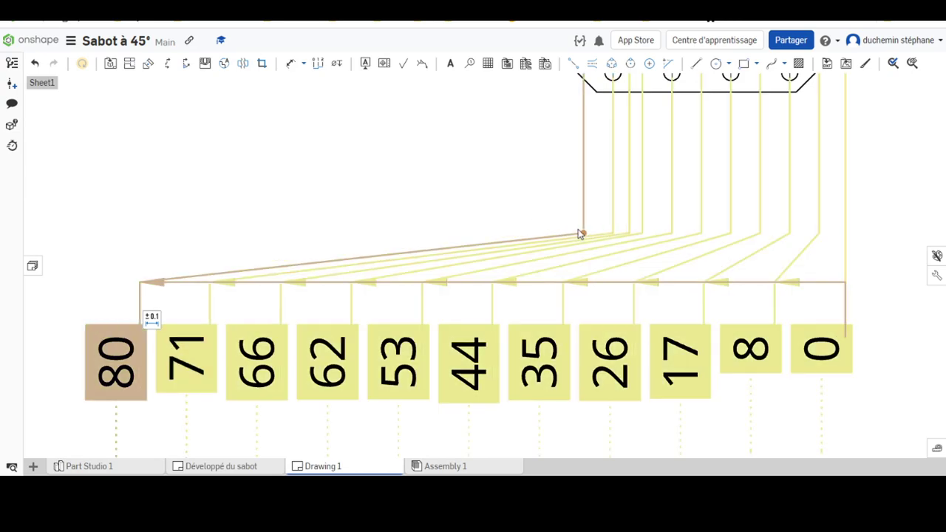
mouse_move(584, 235)
left_mouse_down()
mouse_move(584, 220)
mouse_move(584, 234)
left_mouse_up()
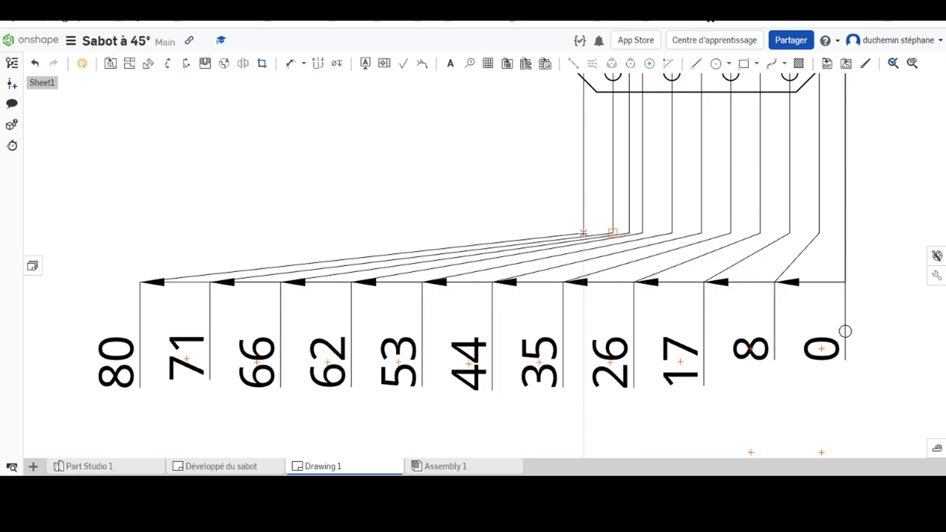
scroll(894, 349, "down", 3)
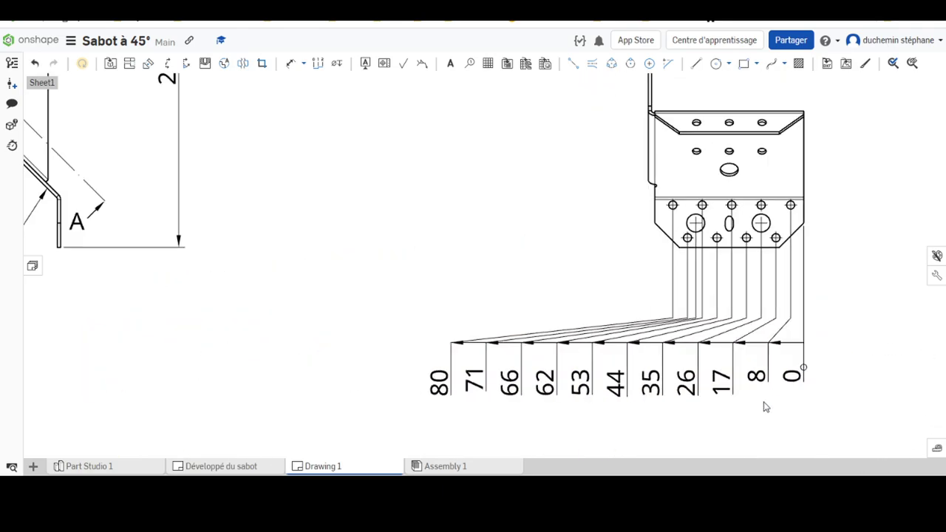
scroll(870, 327, "down", 2)
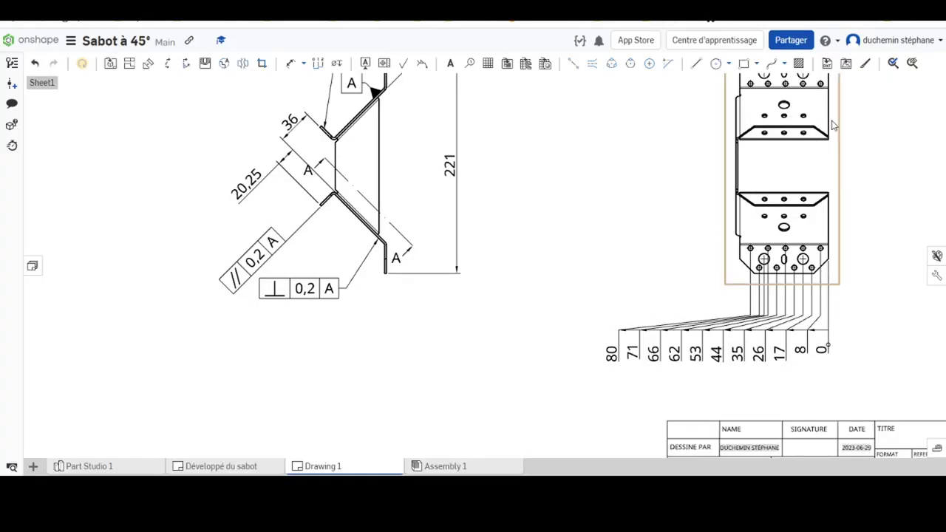
scroll(857, 127, "up", 3)
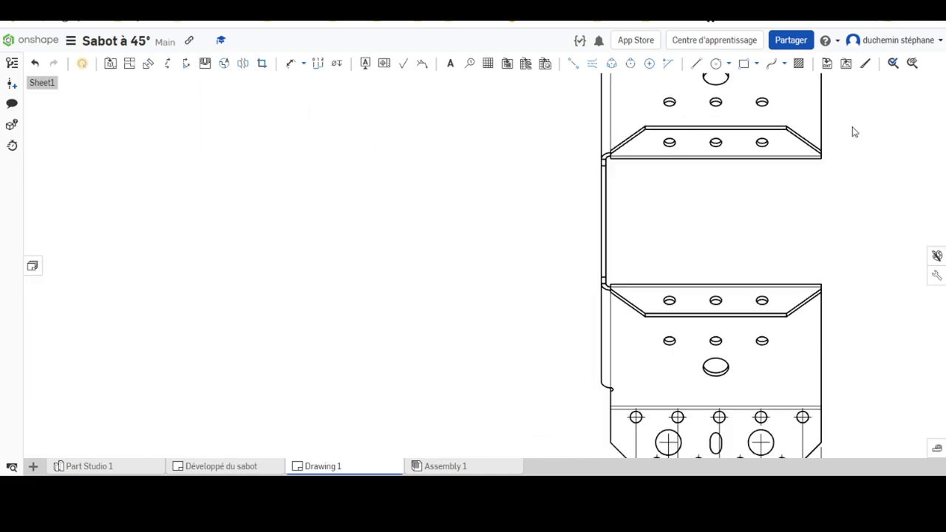
scroll(855, 127, "up", 2)
scroll(858, 122, "up", 2)
scroll(828, 148, "up", 3)
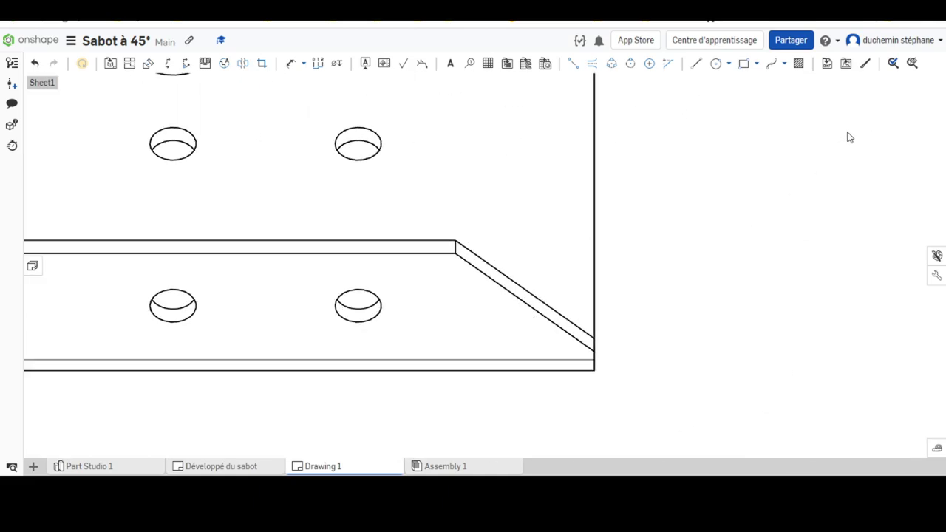
scroll(800, 129, "down", 5)
scroll(836, 129, "down", 4)
scroll(838, 129, "down", 2)
scroll(425, 319, "down", 1)
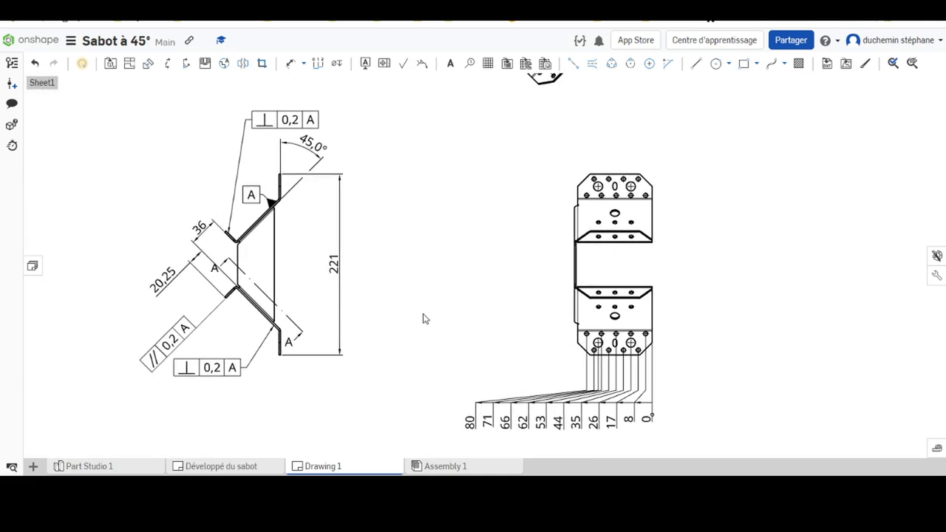
- Add a centre mark to the right small hole in the right-hand view
left_click(291, 63)
scroll(700, 209, "down", 2)
scroll(661, 178, "up", 3)
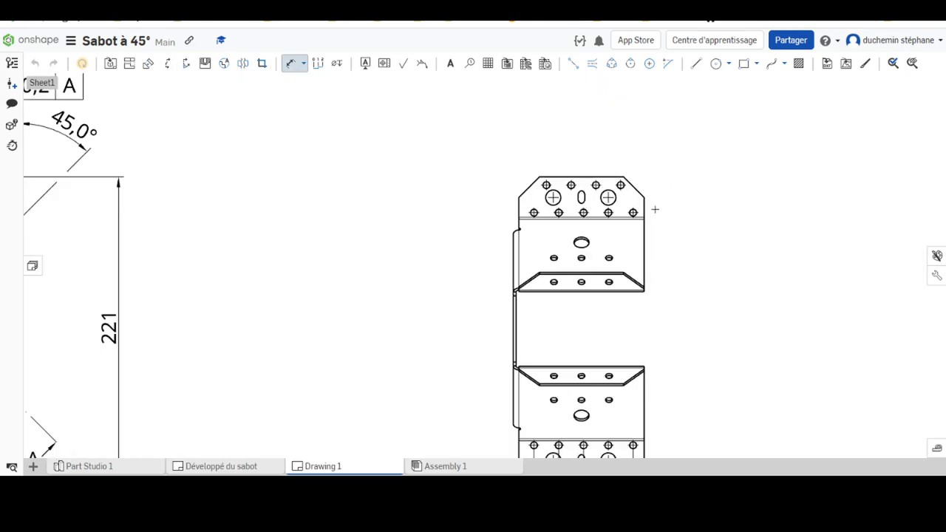
scroll(655, 210, "up", 2)
scroll(610, 199, "up", 2)
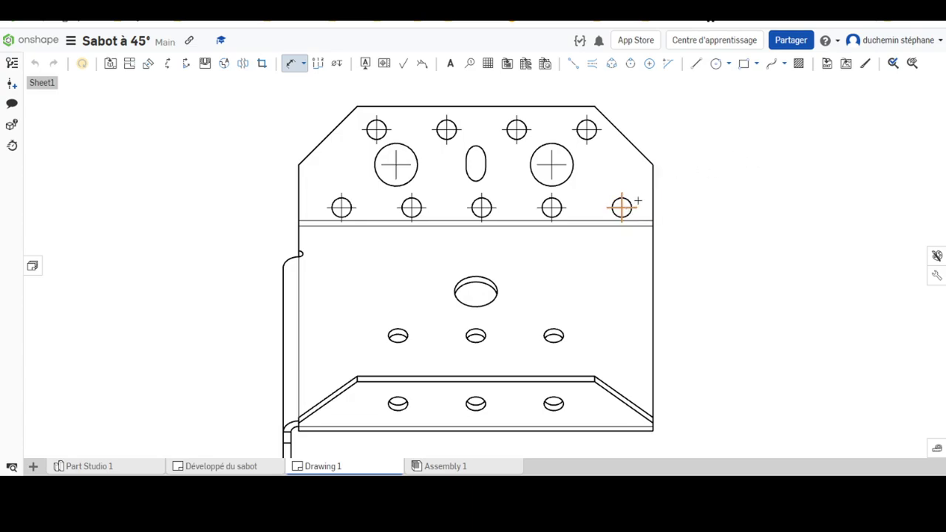
left_click(621, 207)
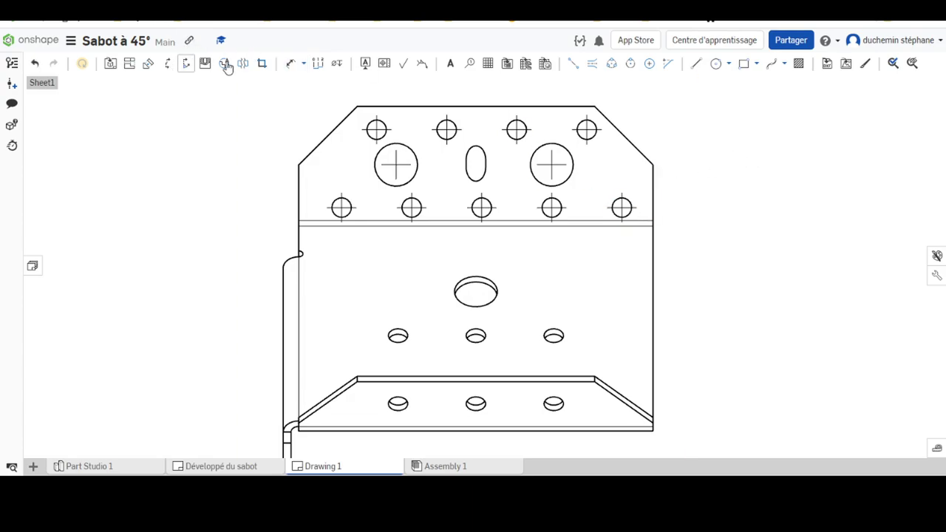
- Dimension the small hole Ø5 and the large hole Ø11, then view the whole sheet
left_click(291, 64)
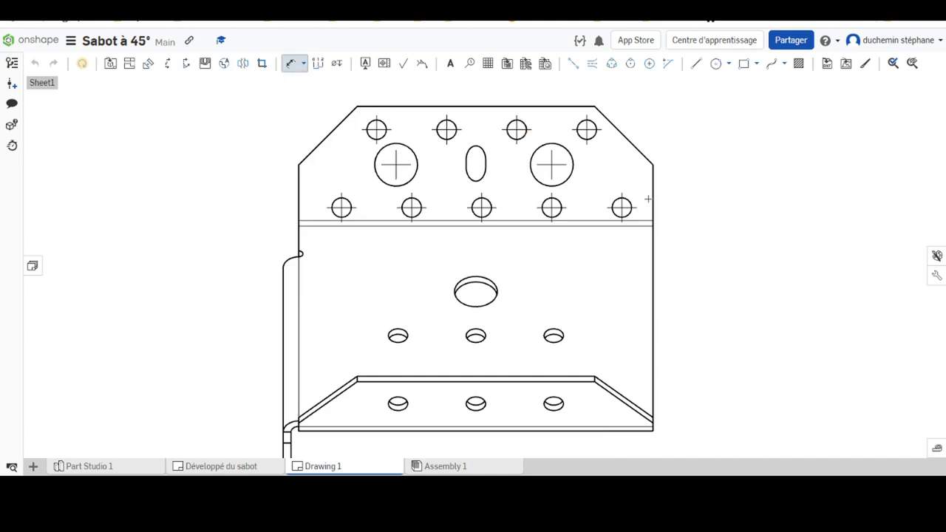
left_click(627, 204)
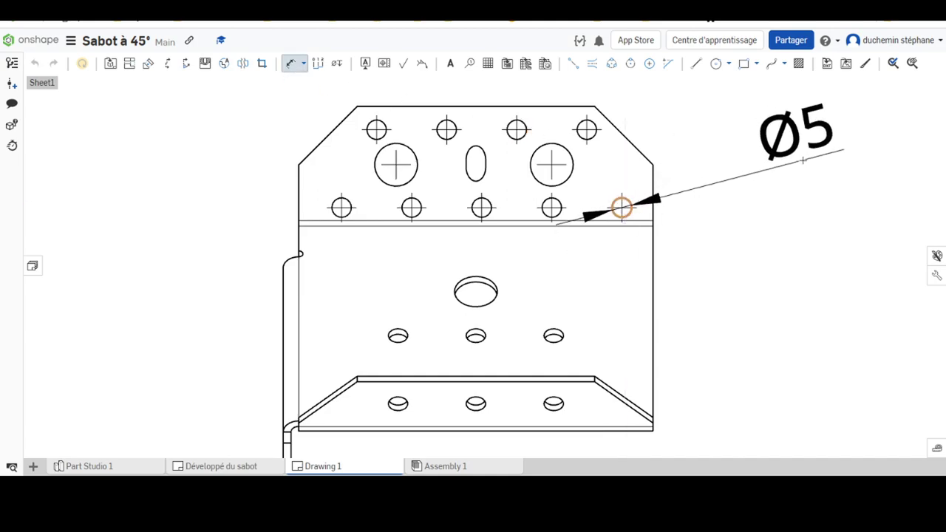
left_click(572, 159)
scroll(777, 194, "down", 3)
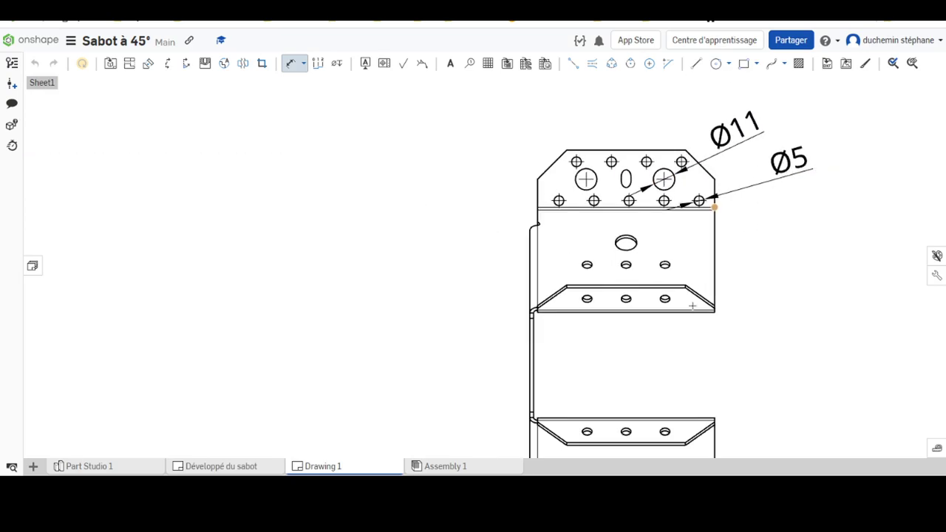
scroll(523, 447, "down", 2)
scroll(521, 403, "down", 2)
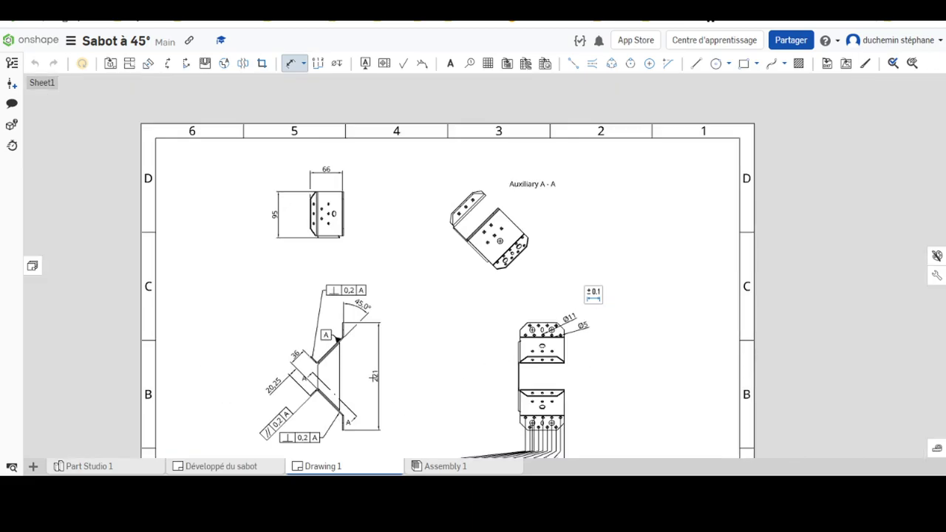
scroll(362, 366, "down", 1)
middle_click_drag(436, 363, 480, 285)
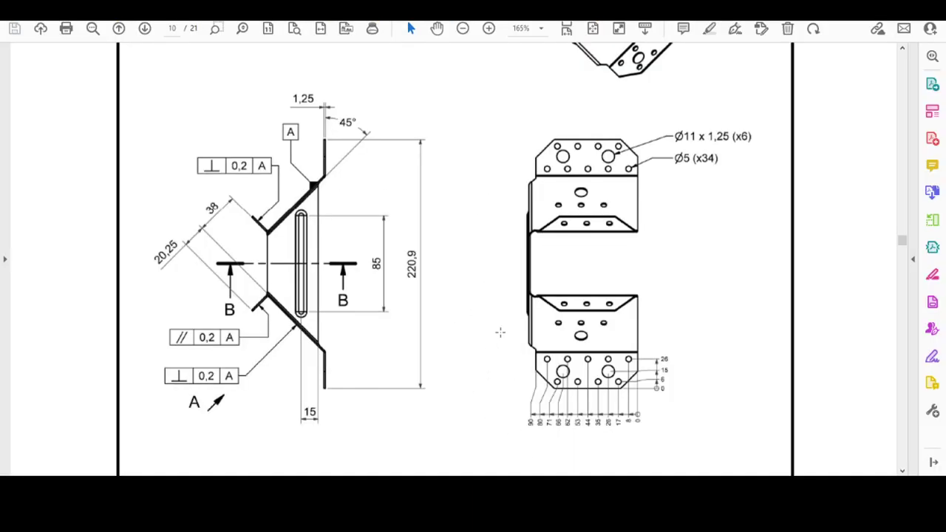
scroll(420, 243, "up", 3)
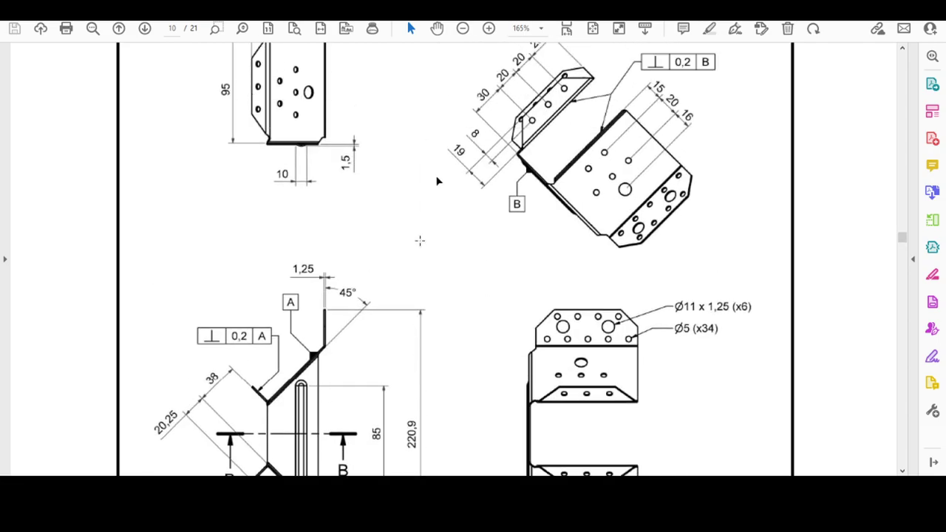
scroll(437, 238, "up", 1)
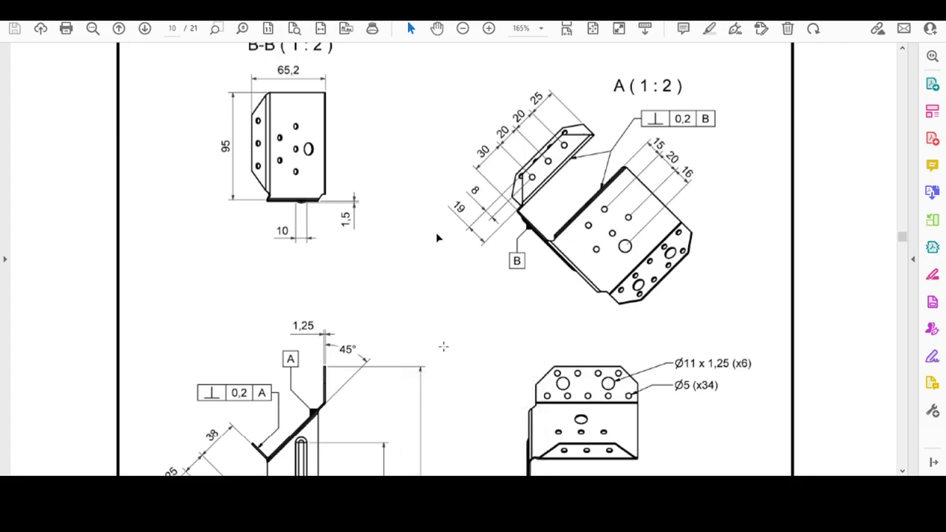
scroll(437, 238, "down", 3, "ctrl")
scroll(451, 363, "down", 3)
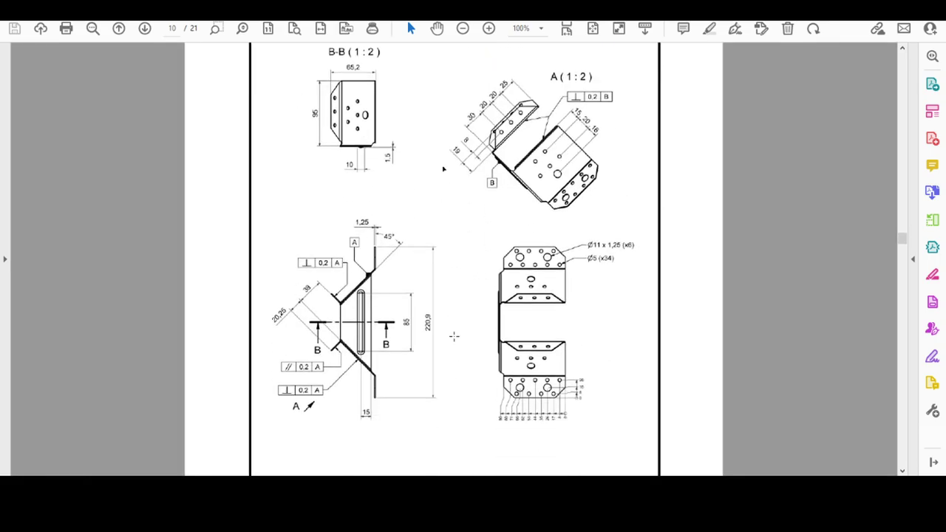
key("alt+Tab")
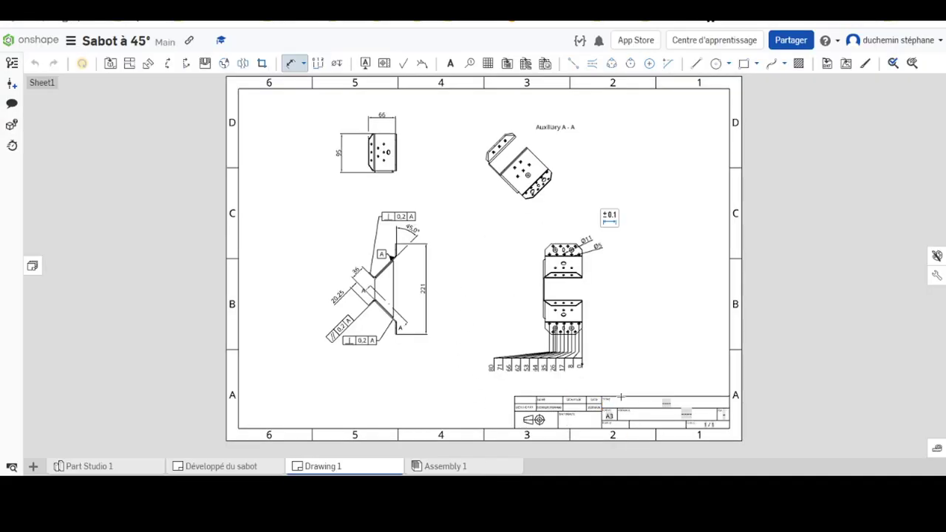
- Stop dimensioning and bring up Drawing properties, showing the format as Verrouillé with 0.15 mm borders
key("Escape")
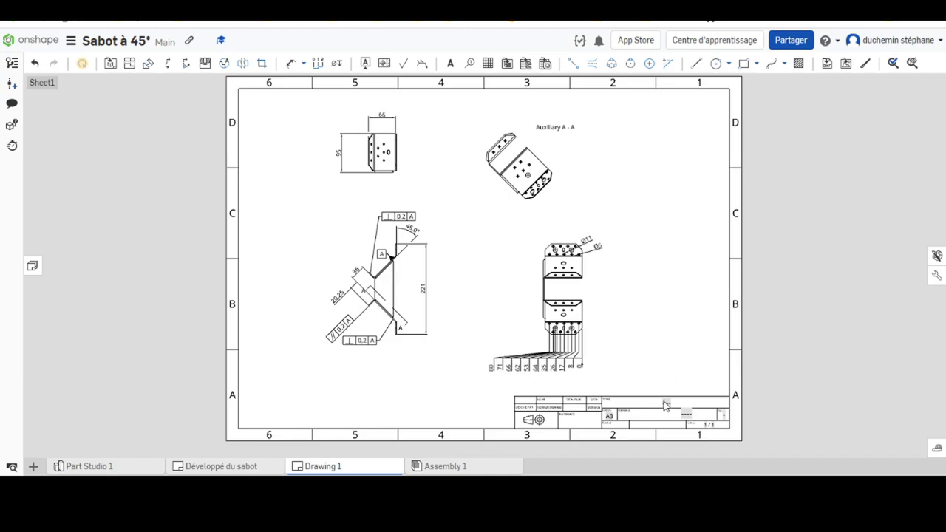
scroll(688, 400, "up", 3)
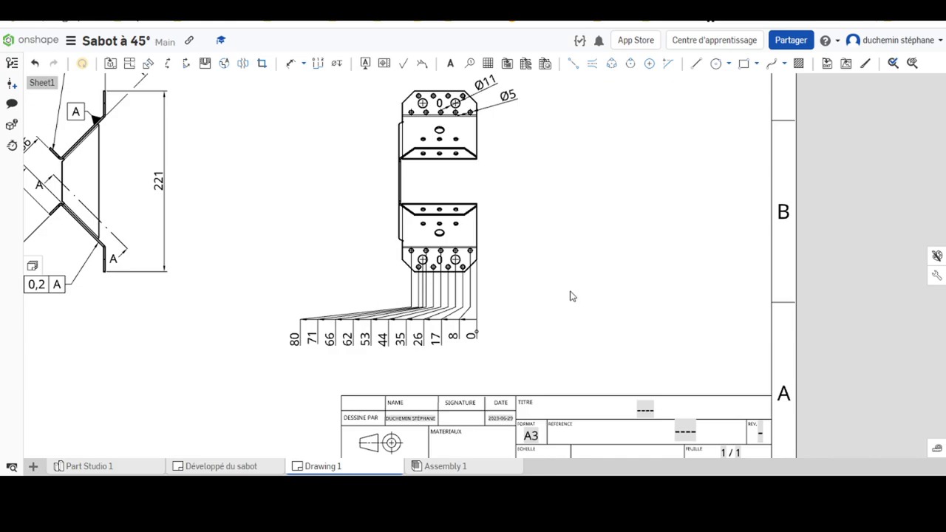
scroll(649, 372, "down", 3)
scroll(636, 392, "up", 1)
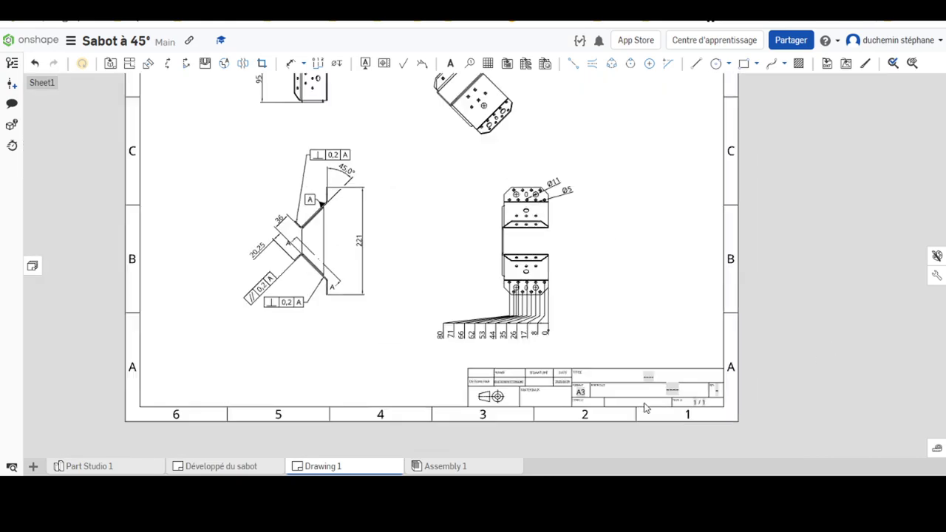
scroll(645, 407, "up", 3)
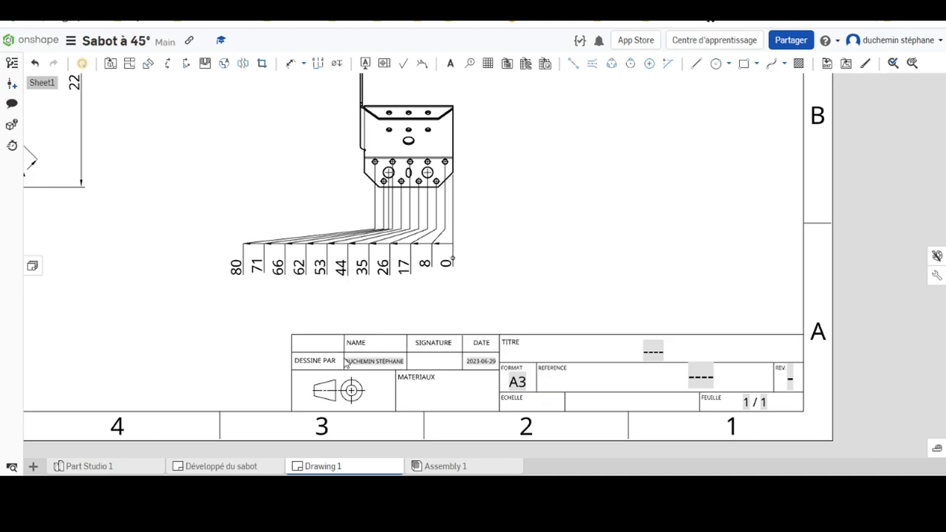
scroll(412, 375, "up", 3)
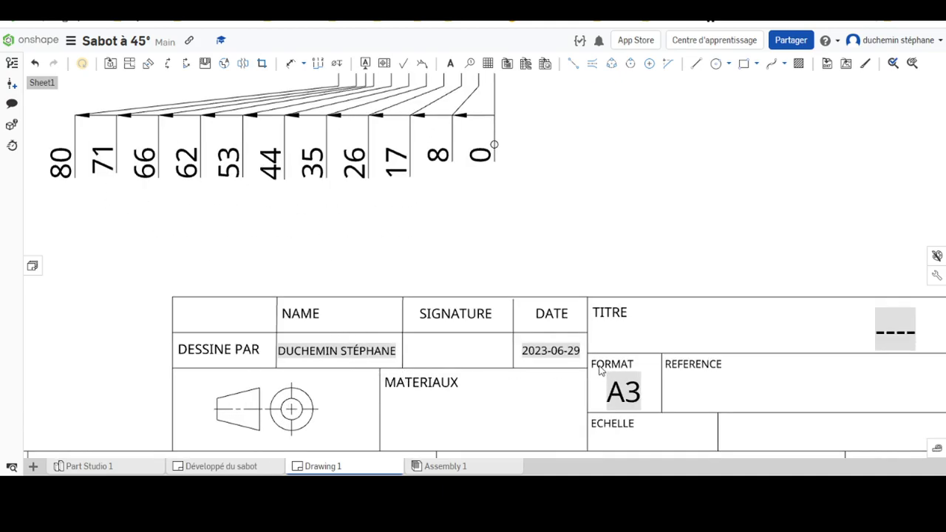
scroll(555, 358, "down", 2)
scroll(624, 344, "down", 1)
scroll(677, 345, "down", 1)
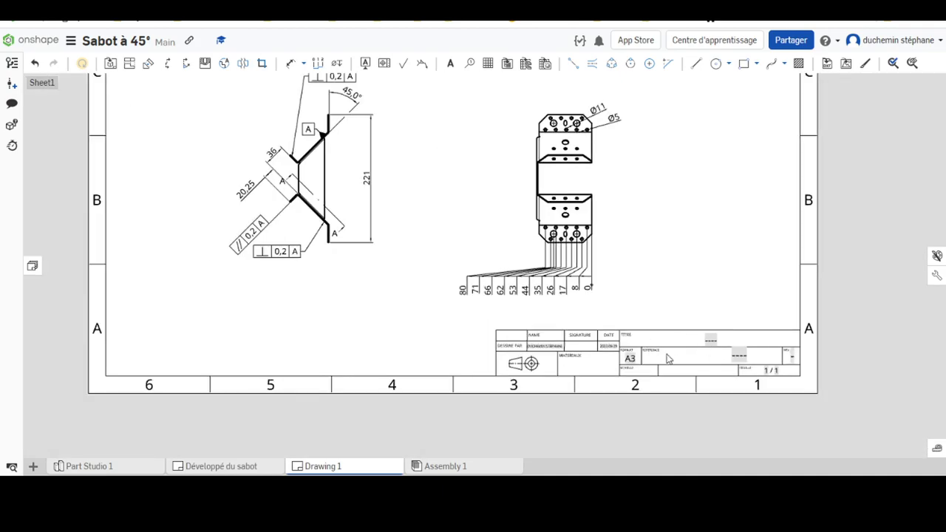
scroll(664, 237, "up", 2)
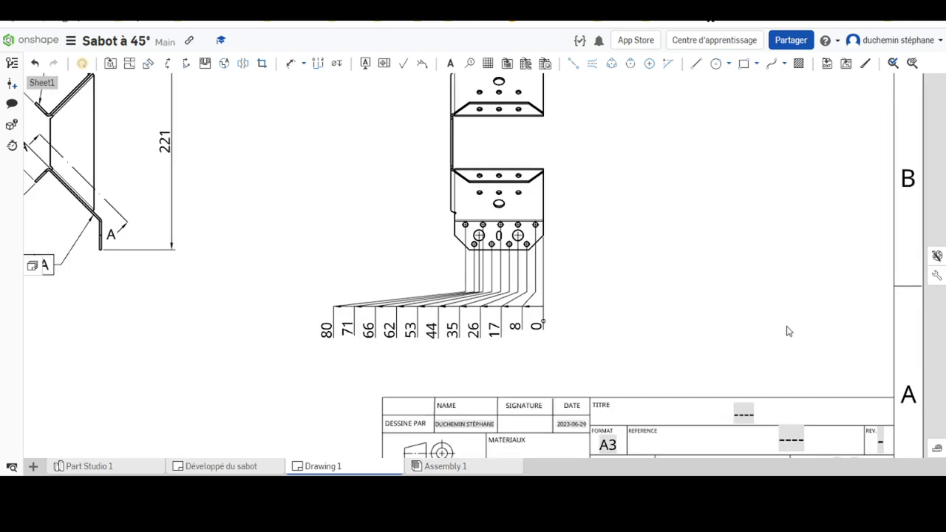
scroll(788, 332, "down", 3)
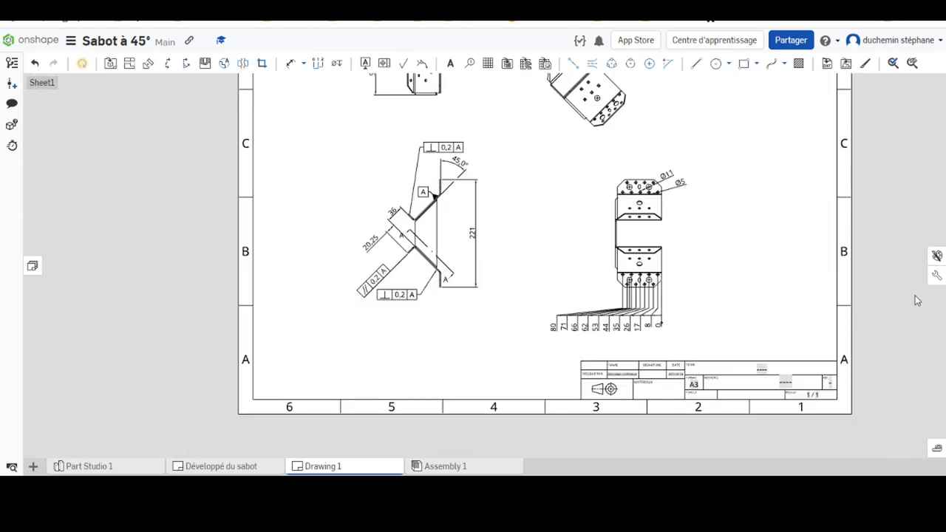
left_click(937, 275)
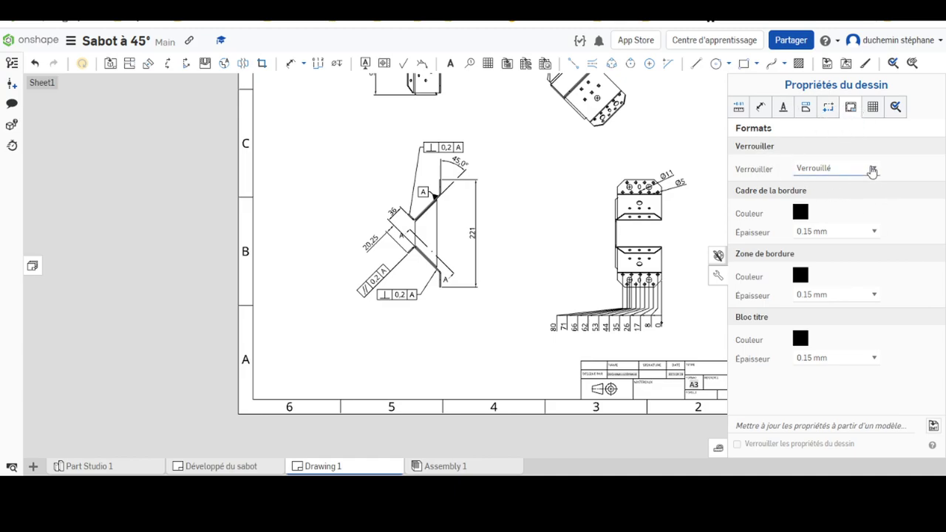
- Set the sheet format lock to Déverrouillé and close the drawing properties
left_click(873, 170)
left_click(850, 182)
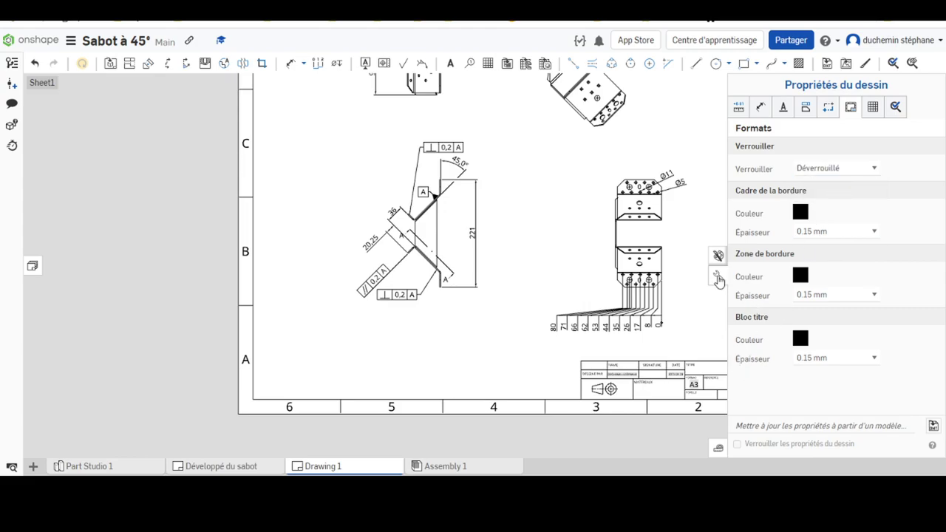
left_click(717, 276)
scroll(765, 384, "down", 5)
scroll(765, 385, "up", 5)
scroll(739, 370, "up", 3)
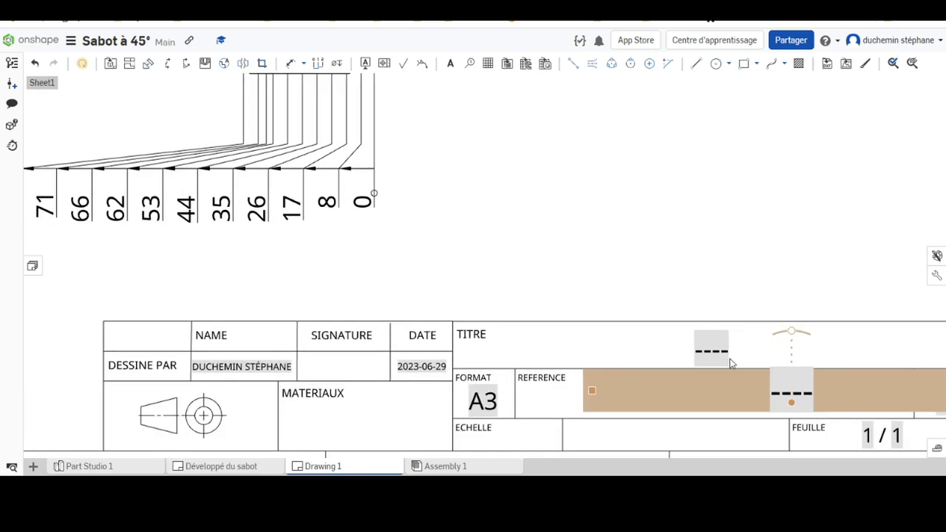
- Replace the title block's TITRE placeholder with SABOT
left_click(722, 354)
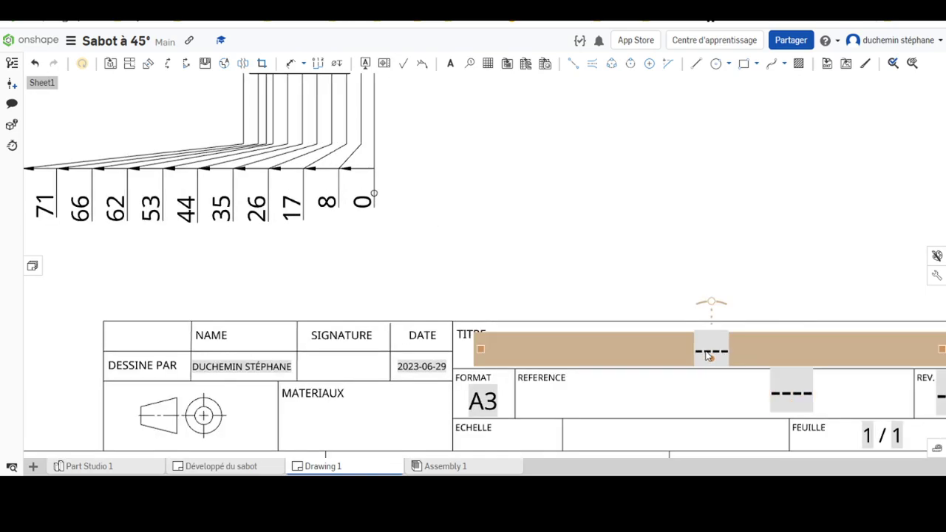
double_click(708, 356)
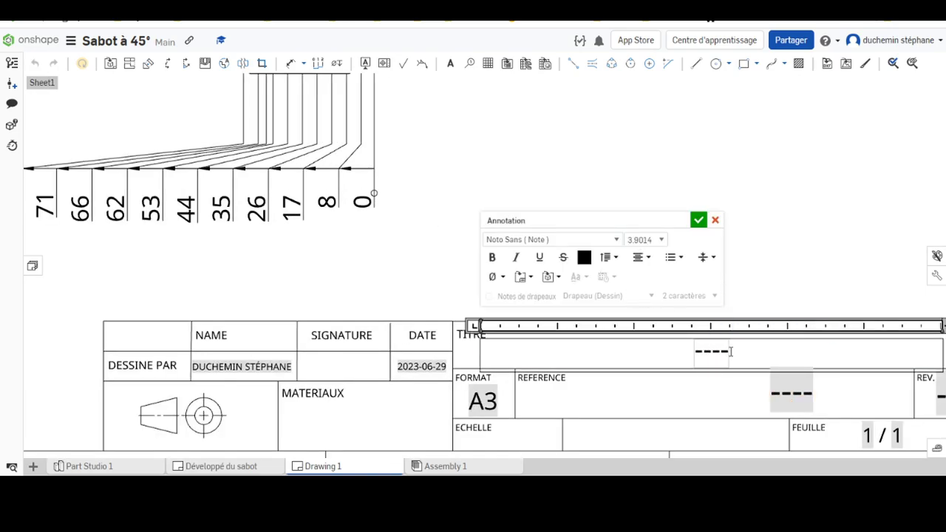
left_click_drag(731, 351, 691, 352)
type("S")
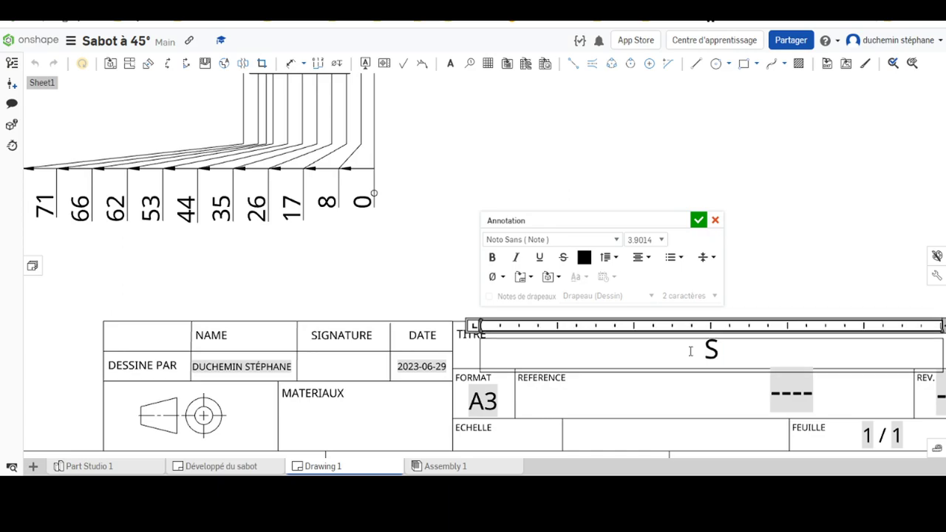
type("ABOT")
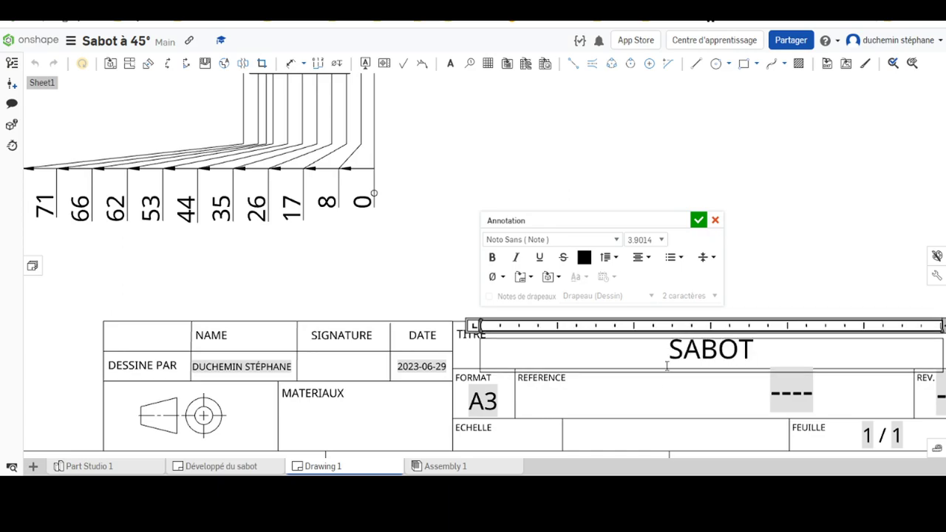
left_click(800, 400)
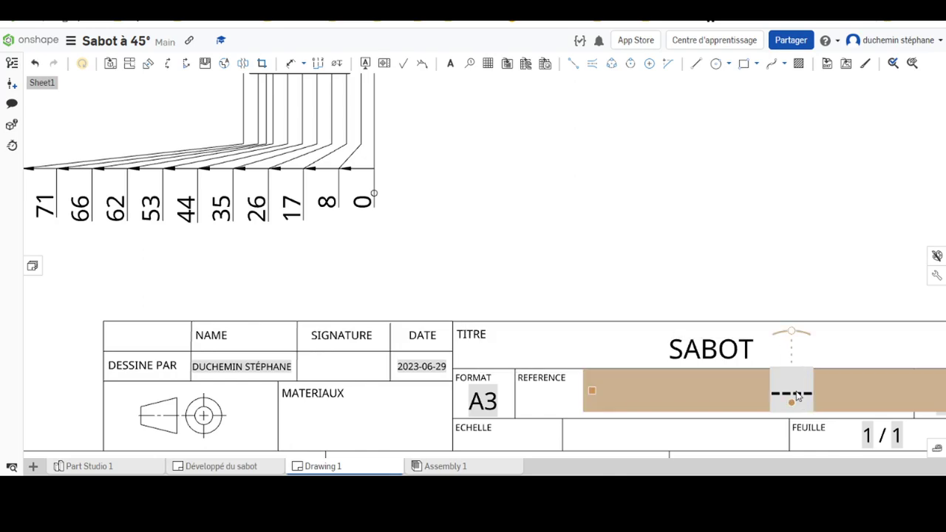
- Replace the REFERENCE field placeholder with TOLERIE
double_click(807, 400)
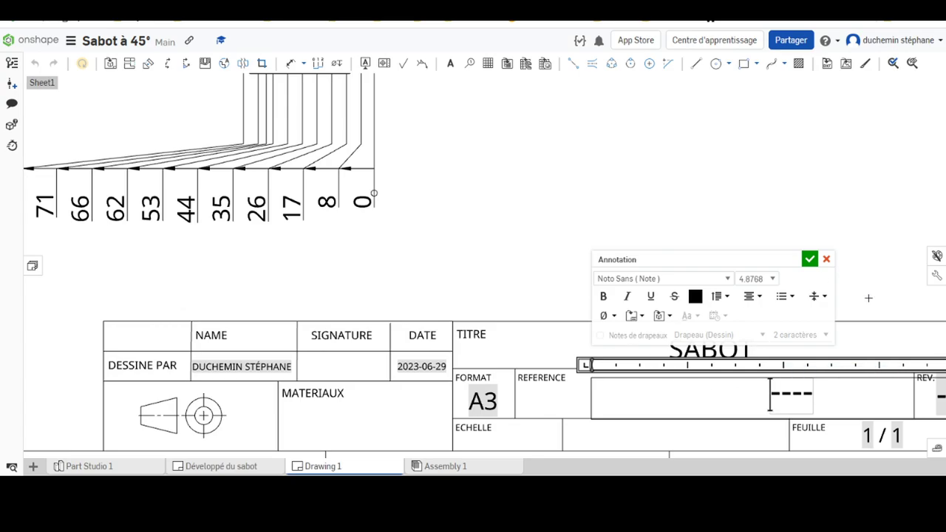
left_click_drag(817, 399, 769, 398)
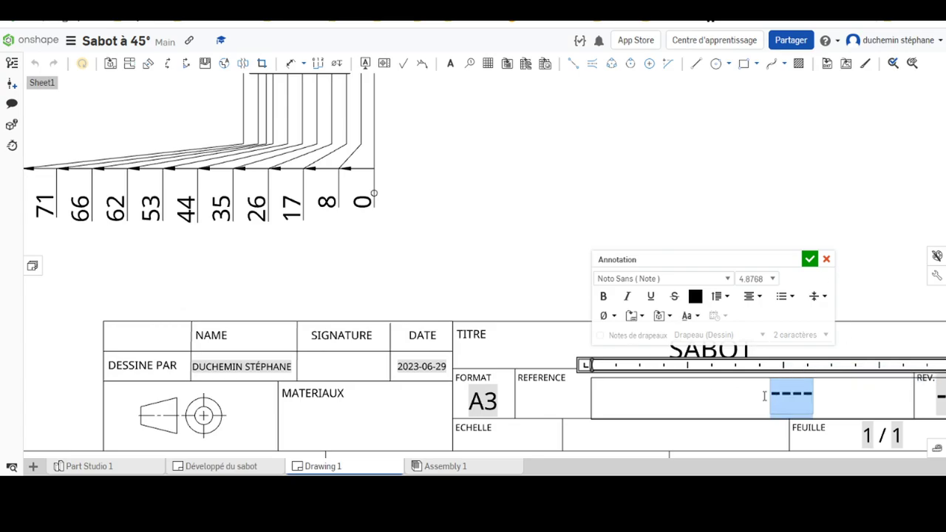
type("t")
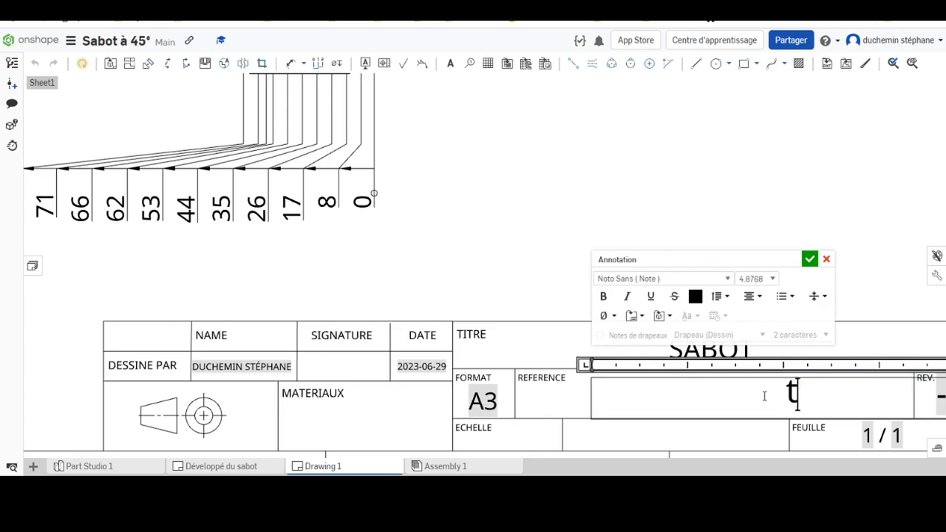
key("BackSpace")
type("TOL")
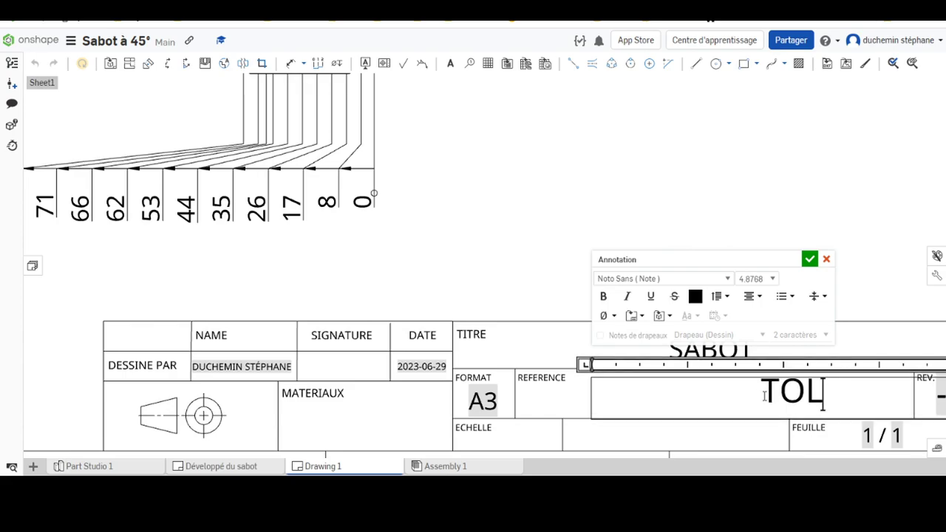
type("ERIE")
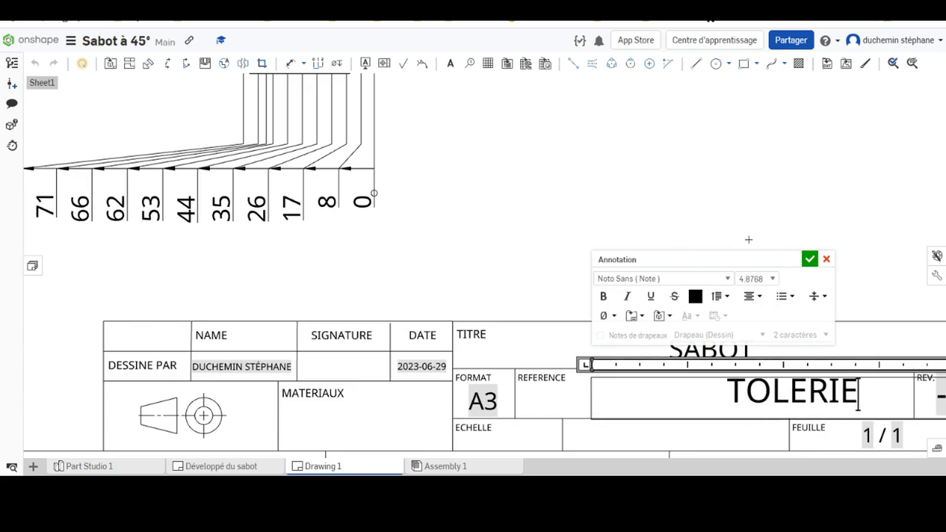
left_click(811, 259)
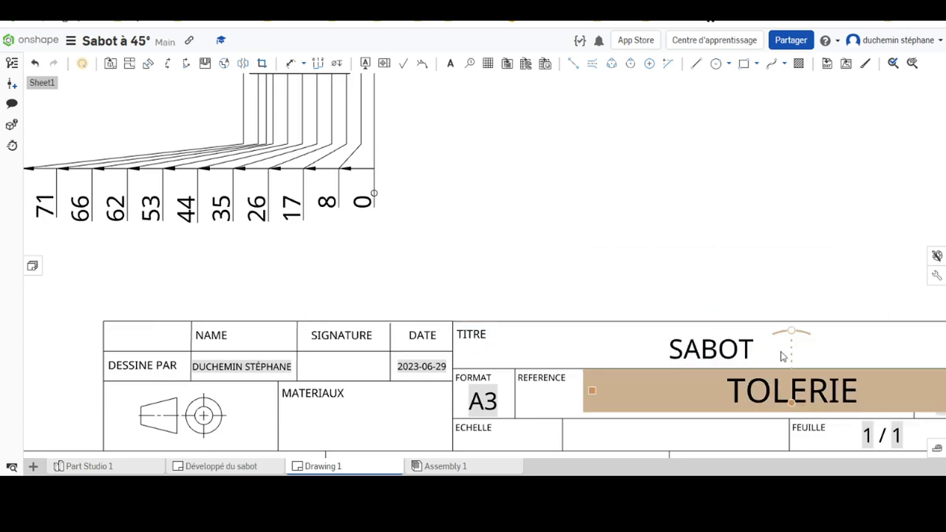
- Set the sheet format lock back to Verrouillé and close the drawing properties
scroll(754, 251, "down", 2)
scroll(756, 257, "down", 3)
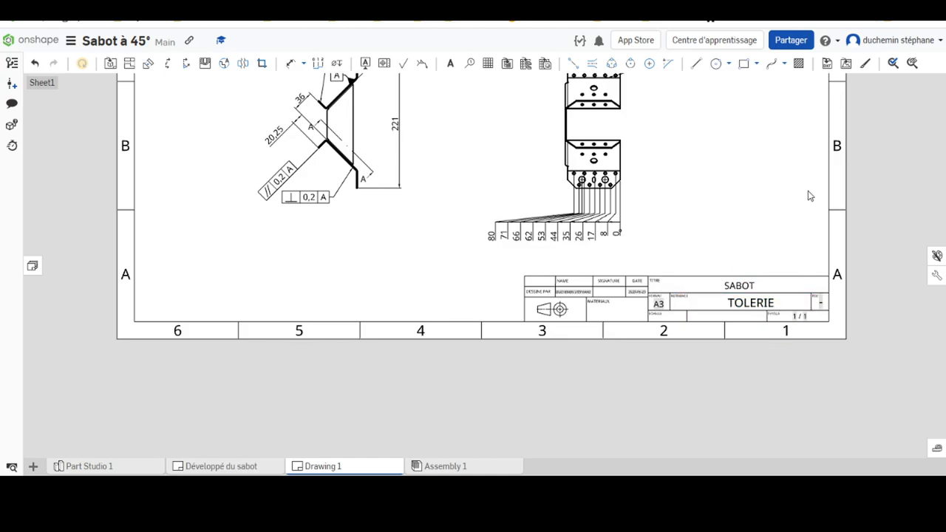
scroll(810, 196, "up", 2)
left_click(936, 276)
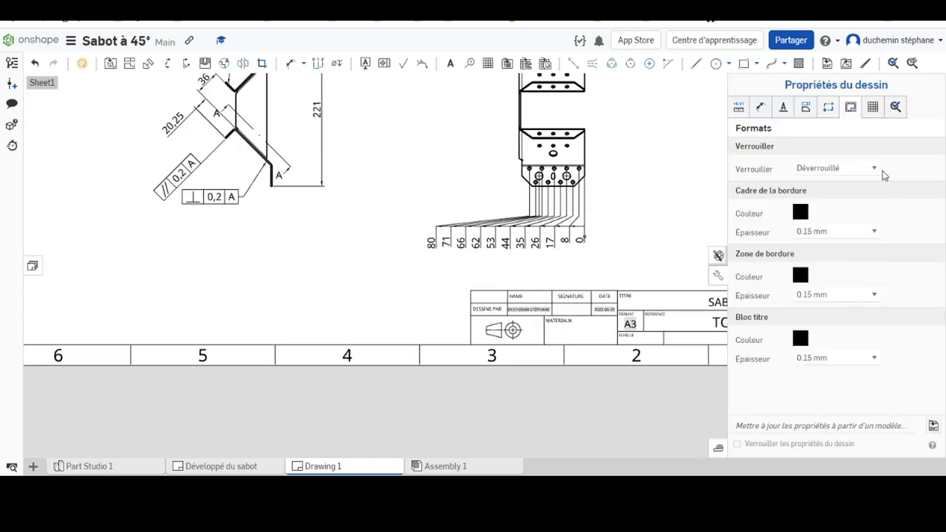
left_click(874, 169)
left_click(815, 190)
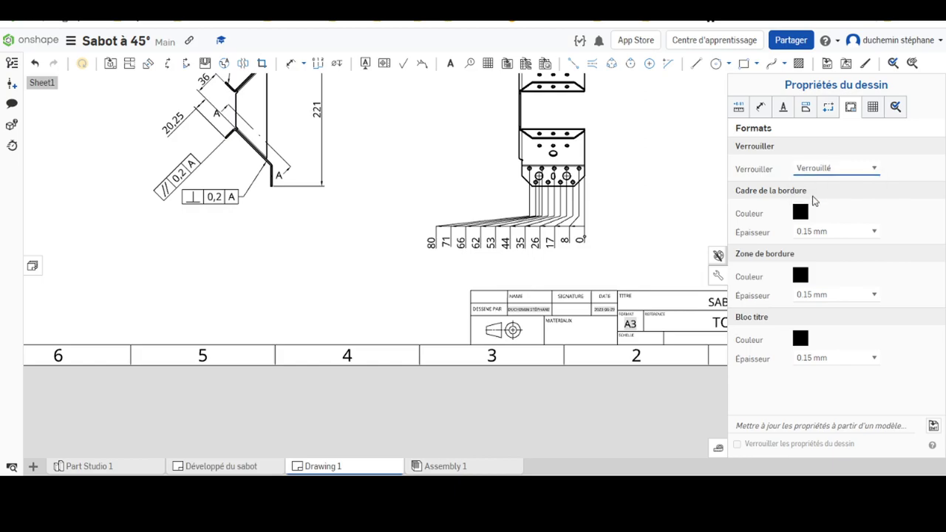
left_click(718, 275)
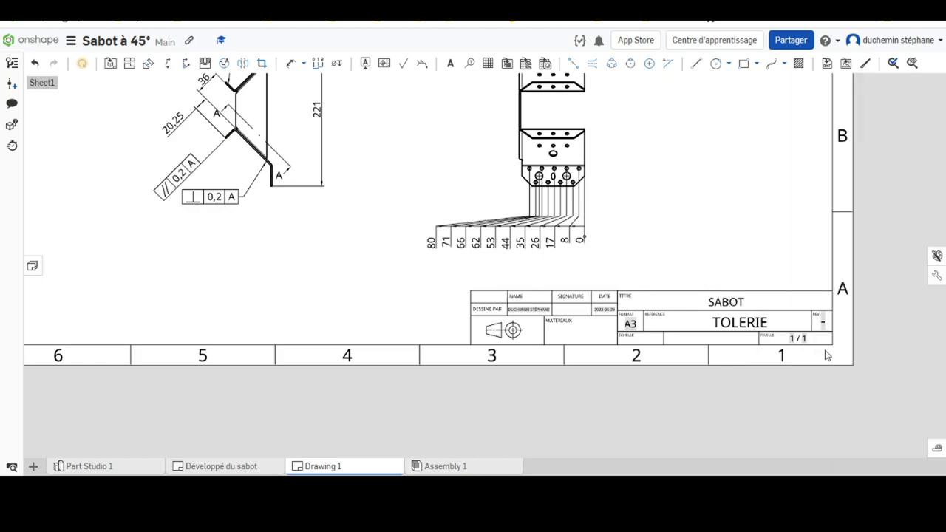
- Zoom and pan to review the full sheet with all four dimensioned views
scroll(778, 335, "down", 2)
scroll(742, 373, "up", 5)
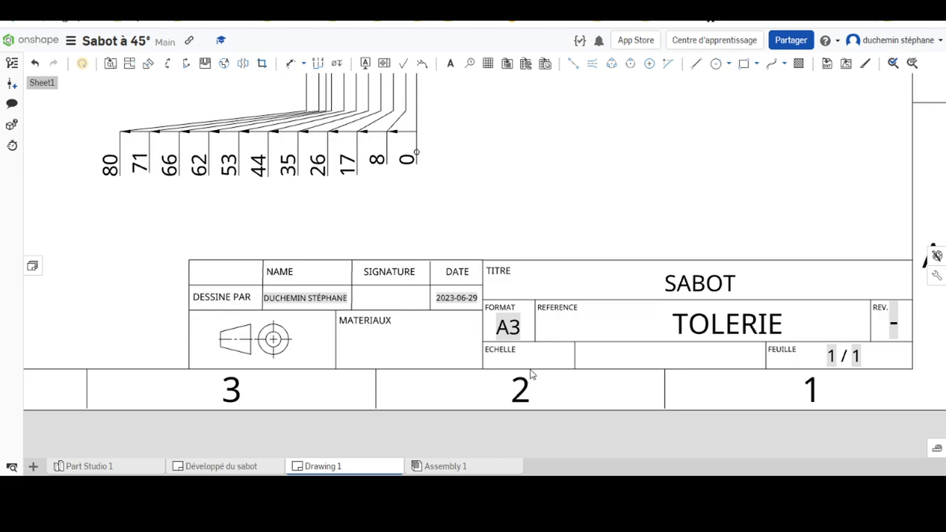
scroll(450, 253, "up", 2)
scroll(446, 250, "down", 4)
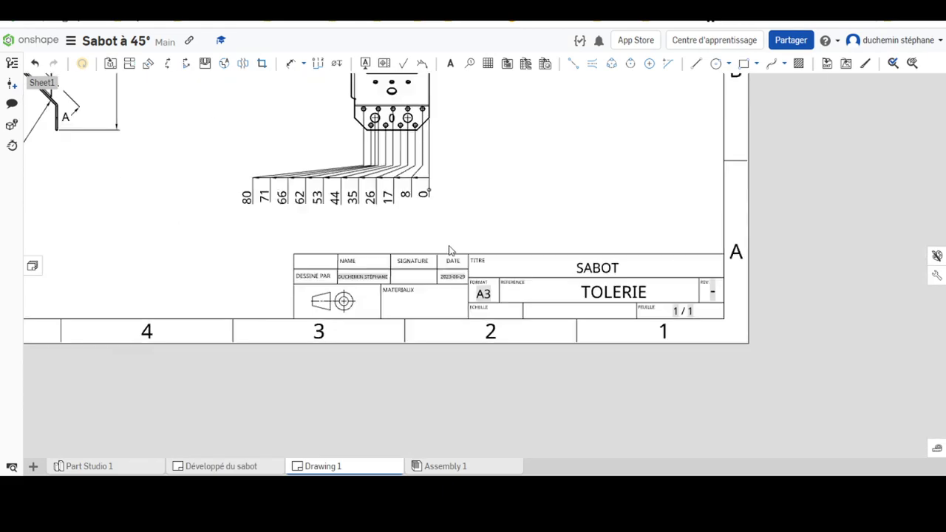
scroll(451, 234, "down", 3)
scroll(320, 163, "down", 3)
middle_click_drag(348, 152, 416, 255)
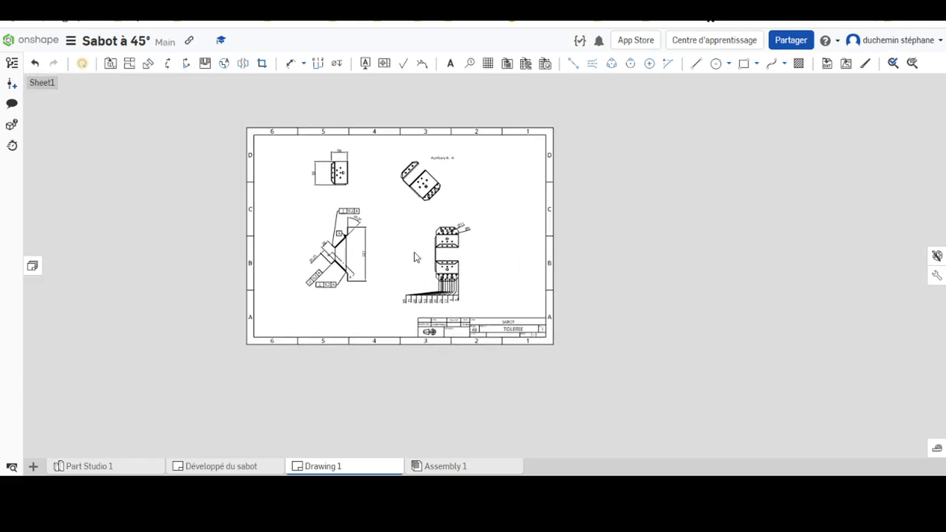
scroll(337, 175, "up", 2)
scroll(382, 193, "up", 1)
scroll(352, 188, "up", 1)
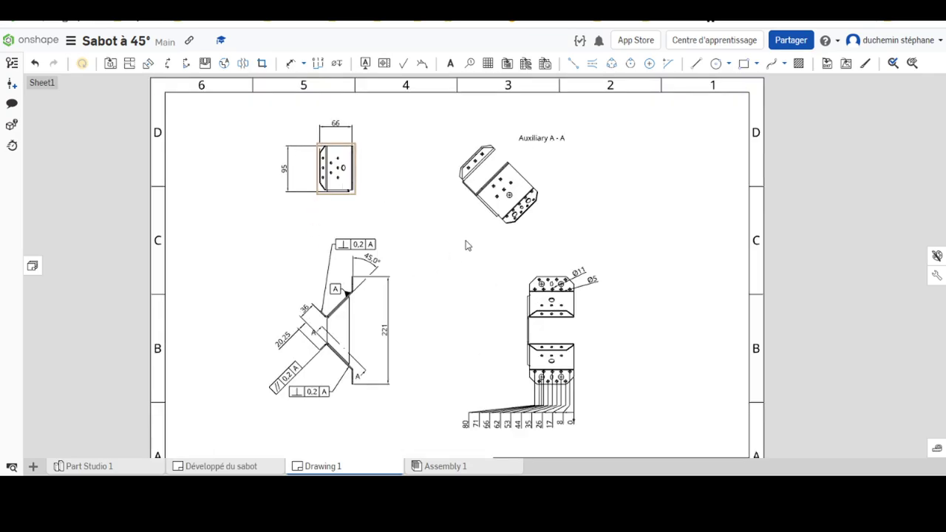
scroll(524, 193, "up", 3)
scroll(522, 194, "down", 3)
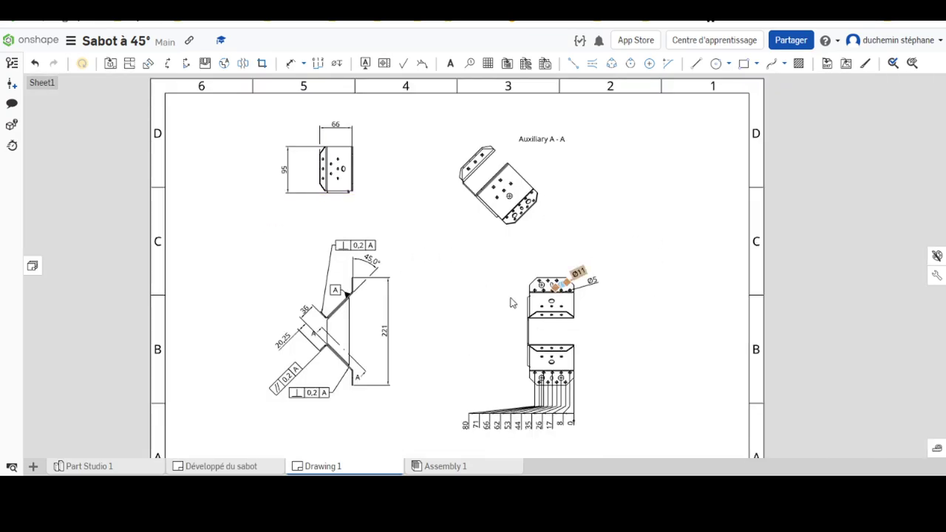